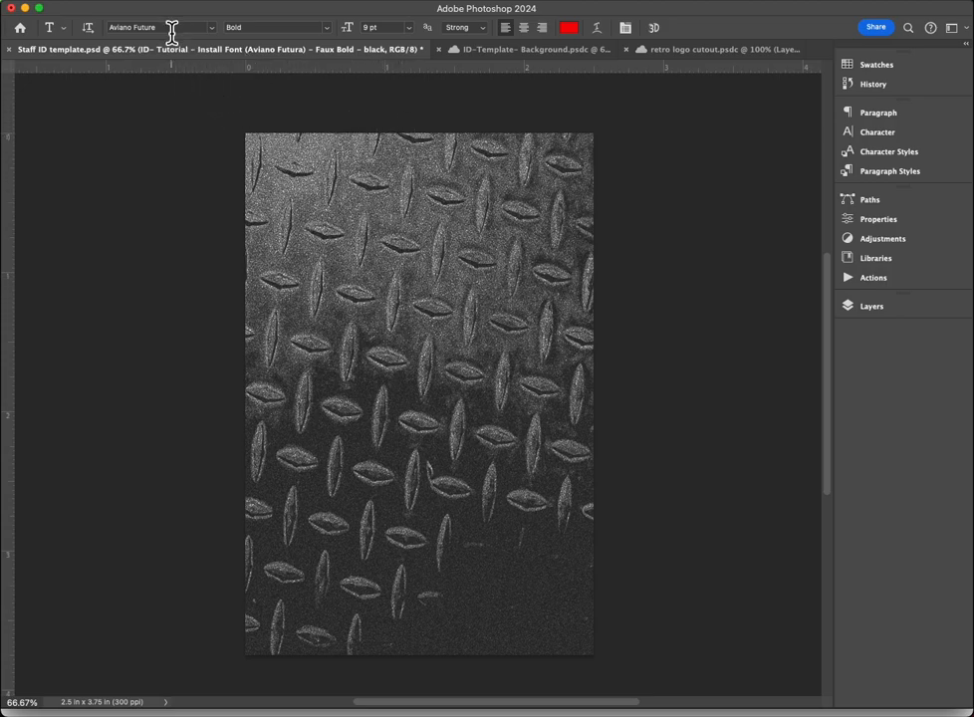
Step: Start a new text line near the card's upper edge in Aviano Future Bold
{"action": "left_click_drag", "start_coordinate": [172, 32], "coordinate": [109, 32]}
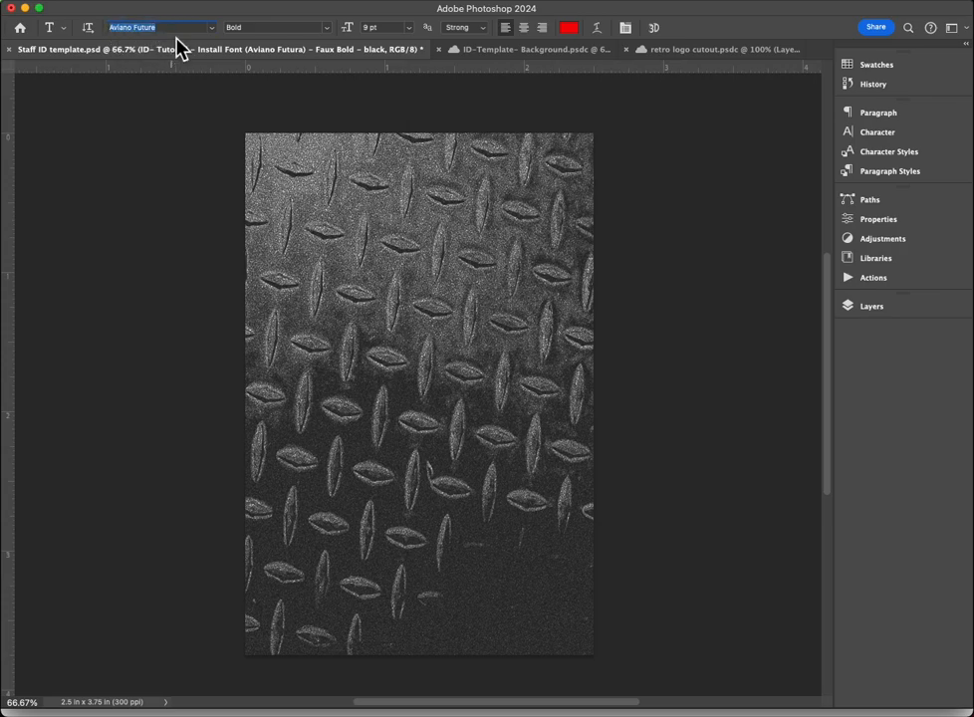
{"action": "left_click", "coordinate": [280, 180]}
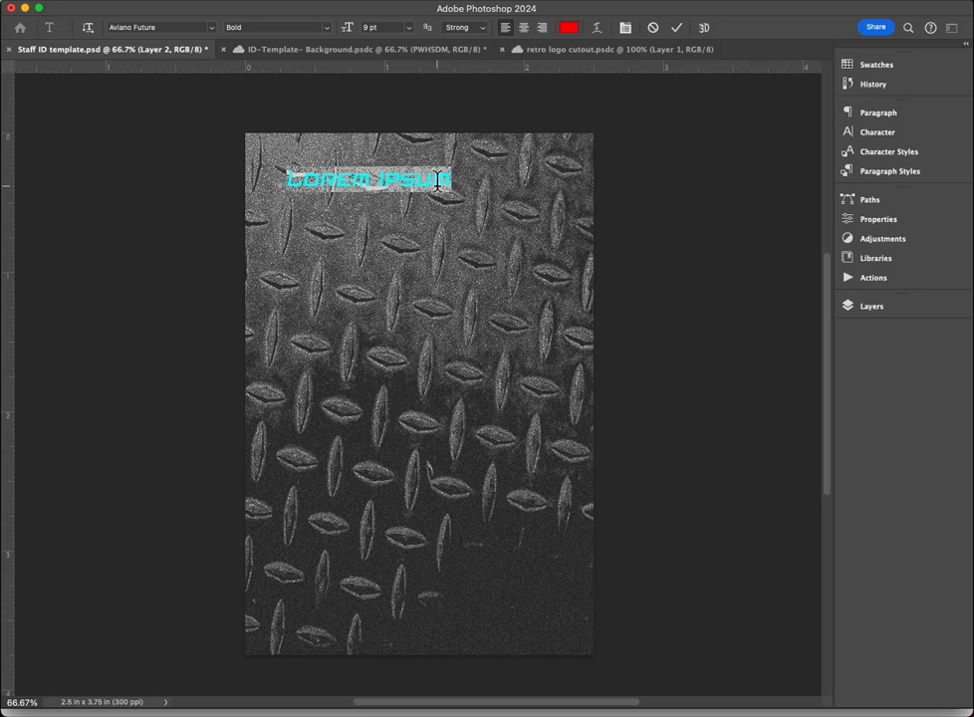
Step: Open the fonts section of Creative Cloud and go on to the Adobe Fonts website to browse more fonts
{"action": "left_click", "coordinate": [851, 8]}
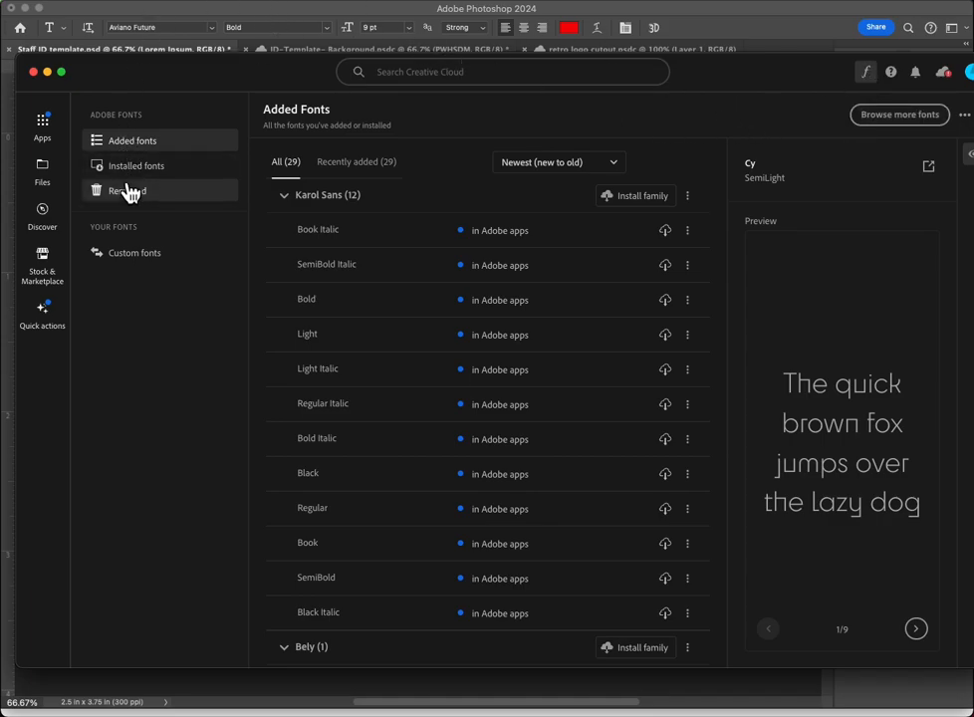
{"action": "left_click", "coordinate": [44, 124]}
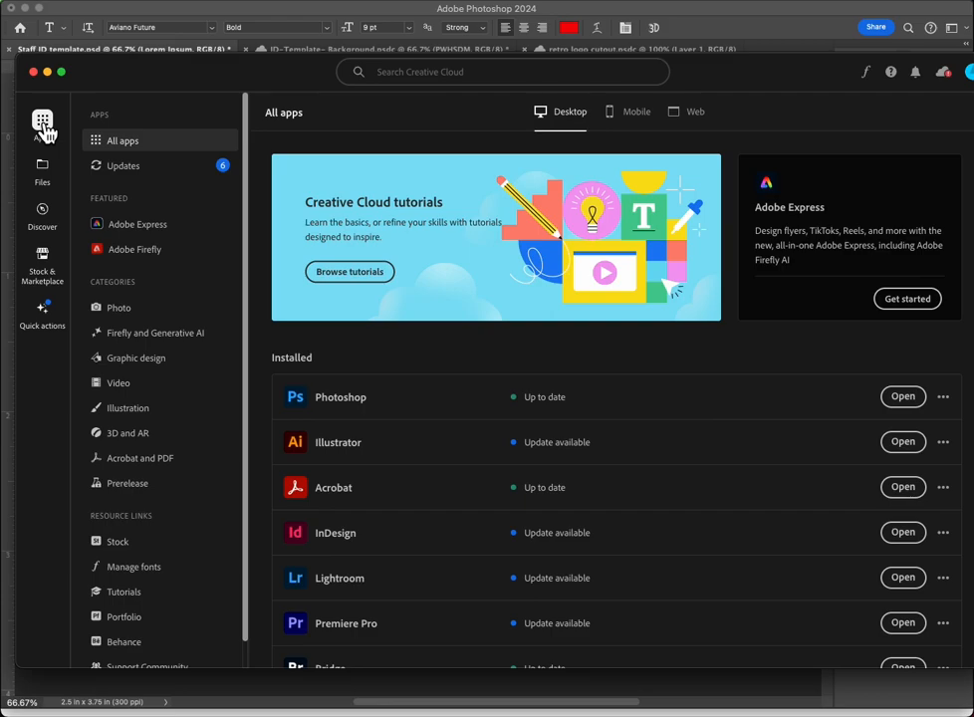
{"action": "left_click", "coordinate": [866, 74]}
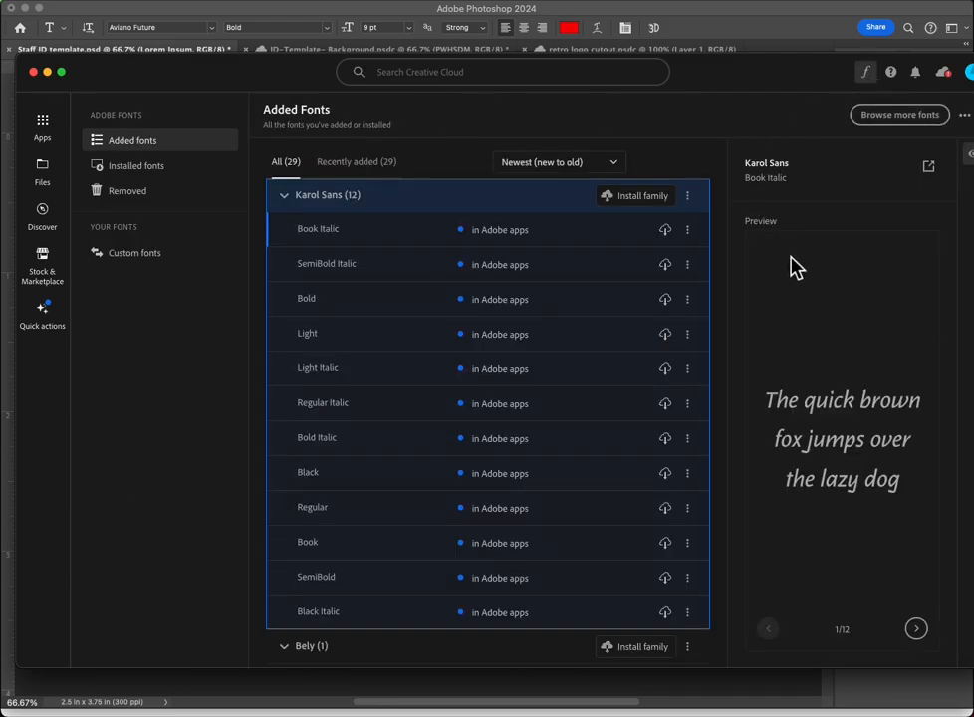
{"action": "left_click", "coordinate": [878, 116]}
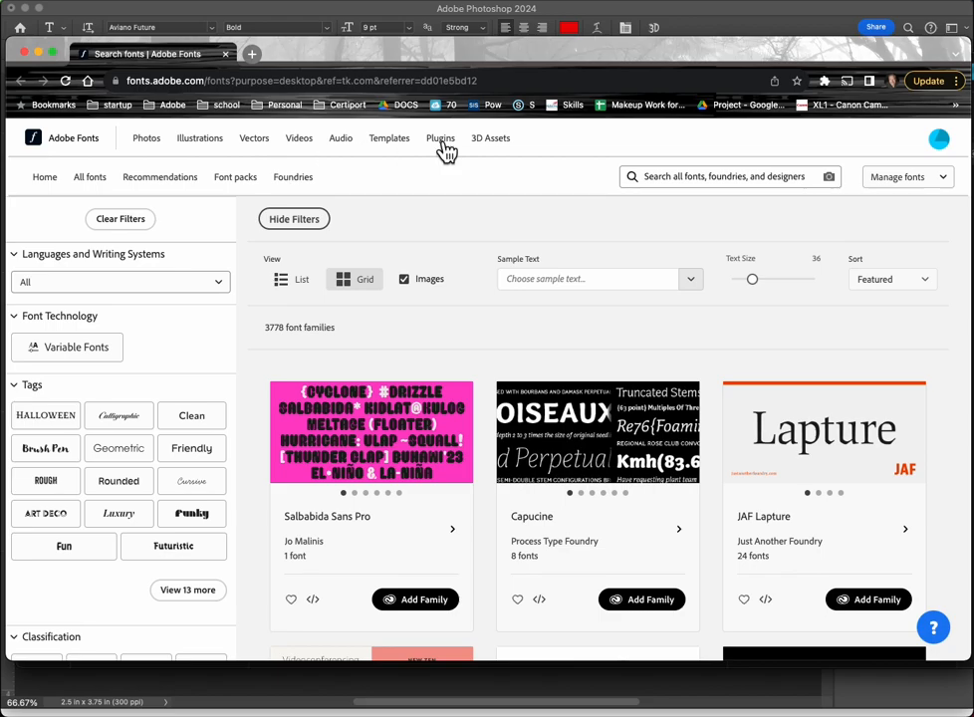
Step: Search Adobe Fonts for Aviano Future, open the family's page and look through its styles
{"action": "left_click", "coordinate": [699, 186]}
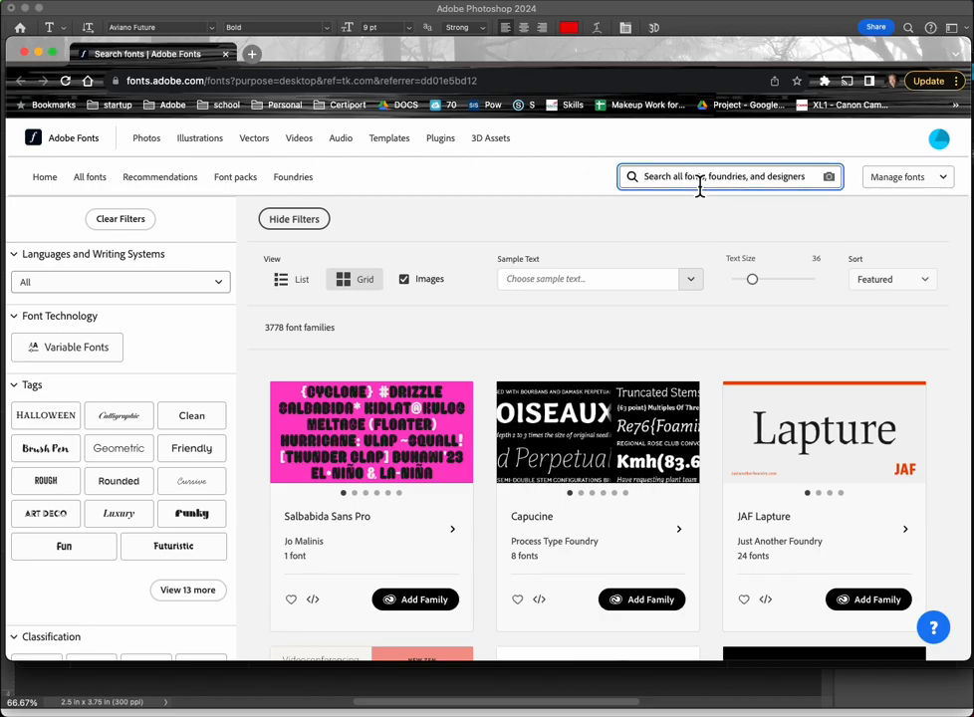
{"action": "type", "text": "Aviano Future"}
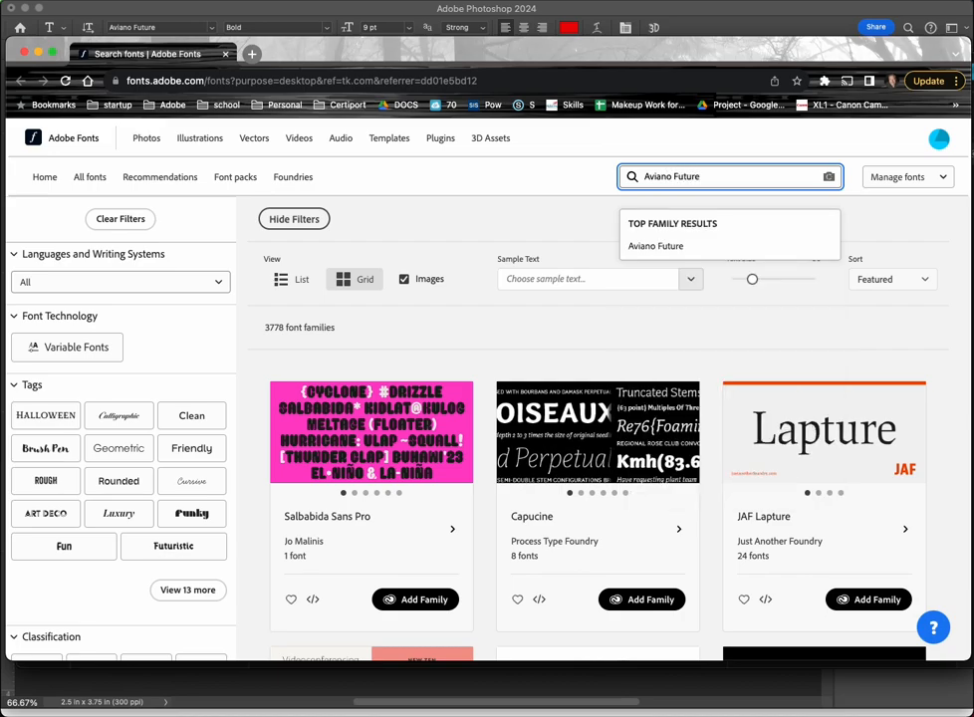
{"action": "key", "text": "Return"}
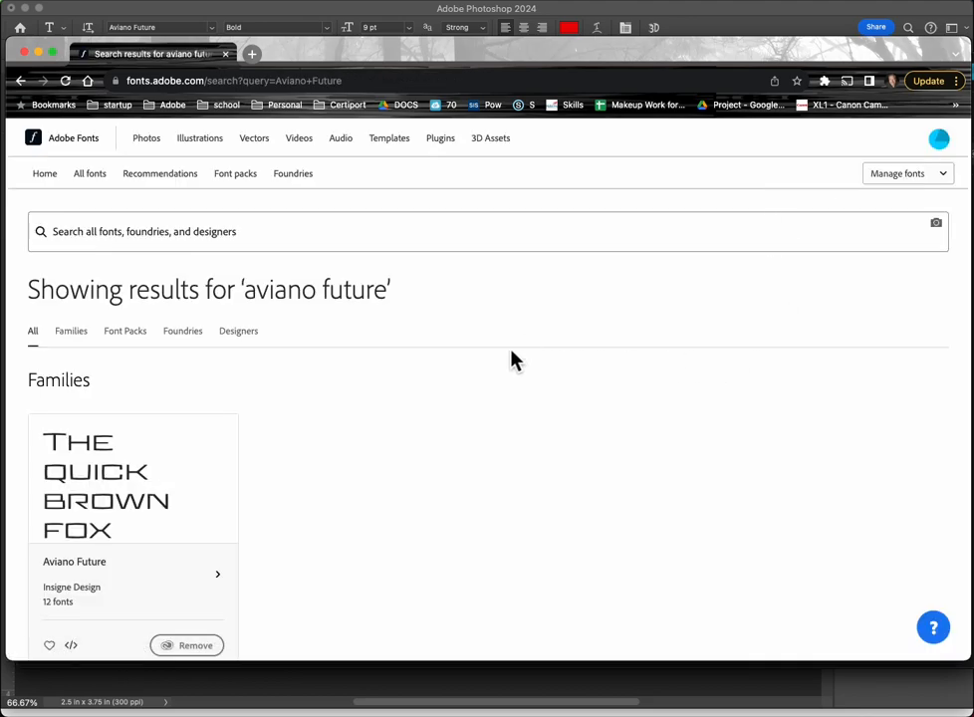
{"action": "scroll", "coordinate": [516, 537], "scroll_direction": "down", "scroll_amount": 5}
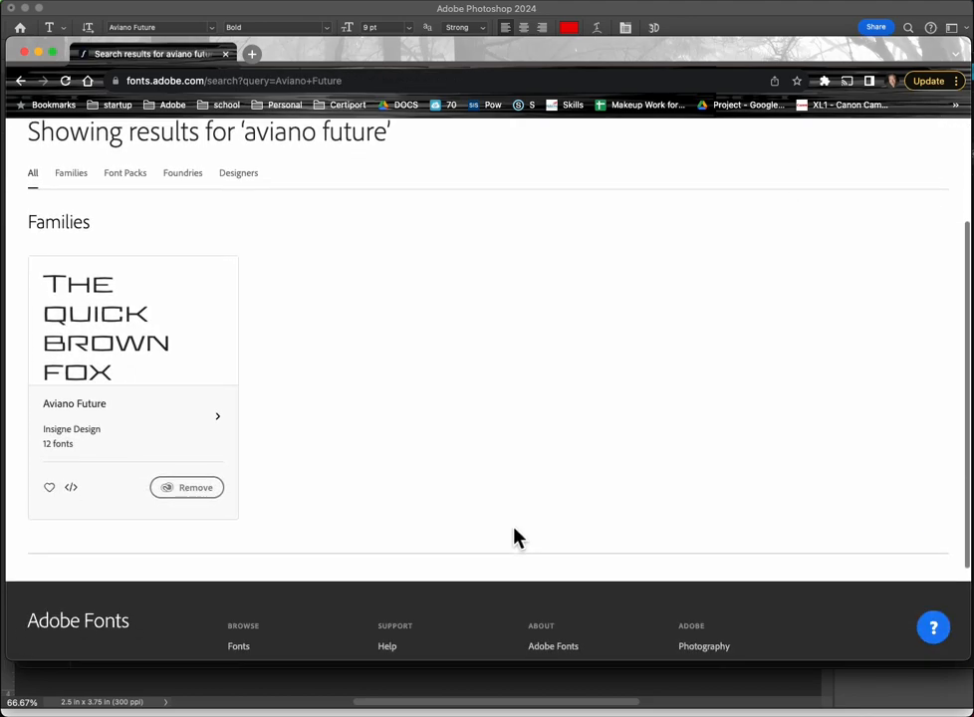
{"action": "left_click", "coordinate": [70, 411]}
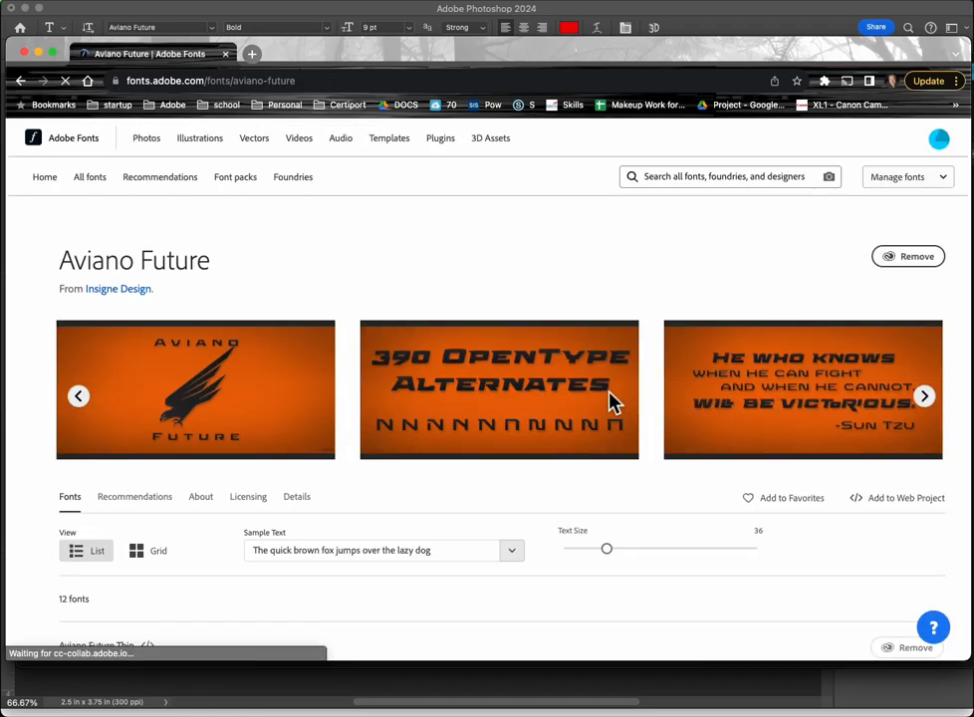
{"action": "scroll", "coordinate": [494, 494], "scroll_direction": "down", "scroll_amount": 10}
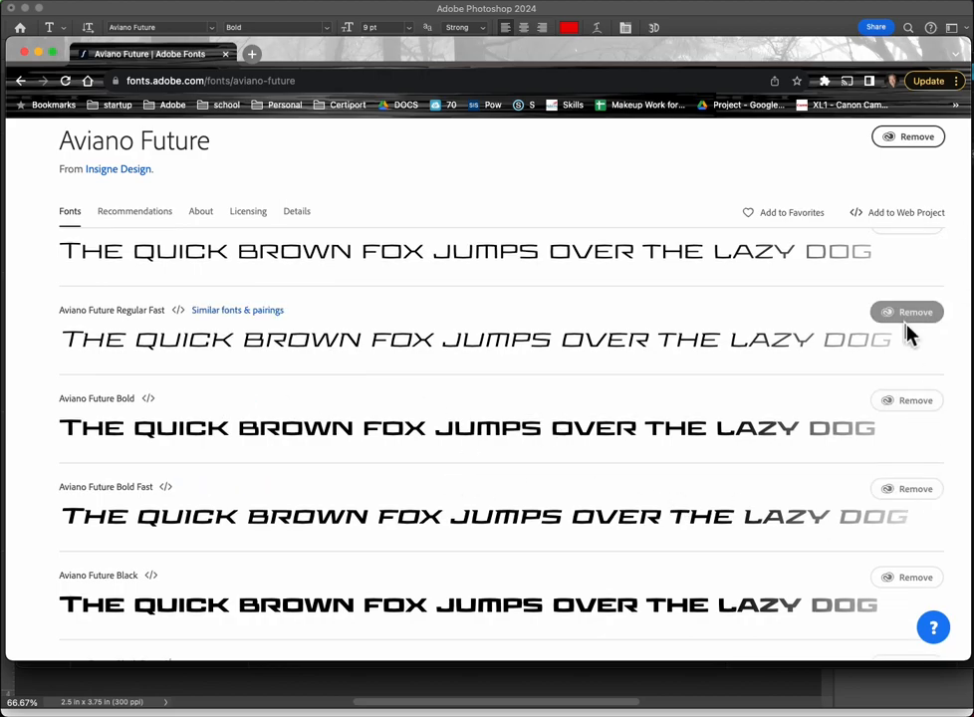
{"action": "scroll", "coordinate": [886, 339], "scroll_direction": "up", "scroll_amount": 5}
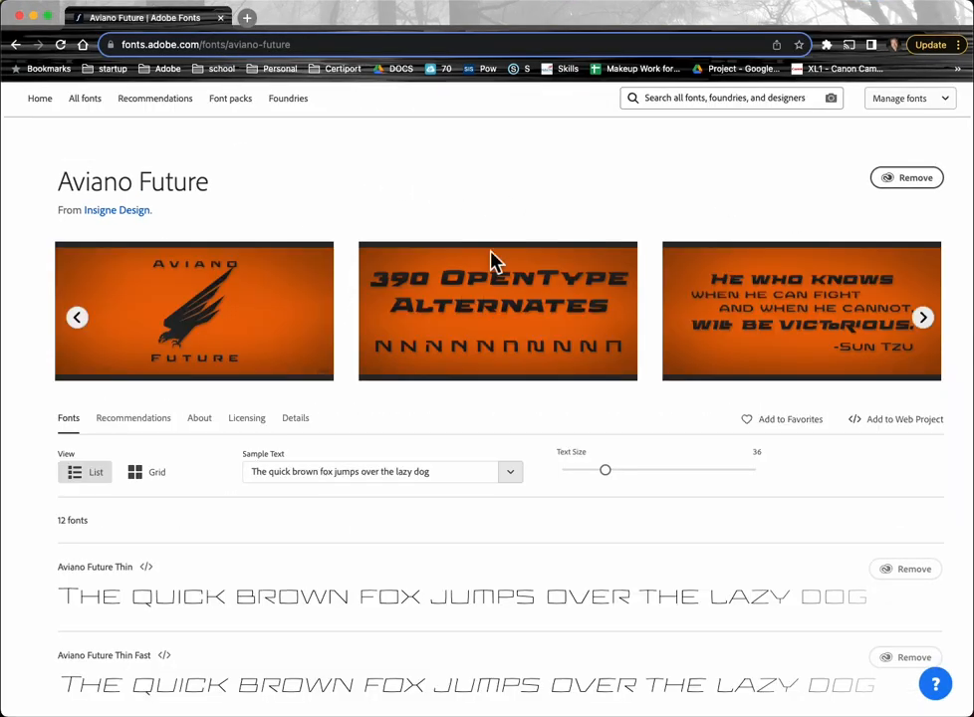
Step: Switch back to Photoshop and set the Lorem Ipsum placeholder text's size to 24 pt
{"action": "key", "text": "super+Tab"}
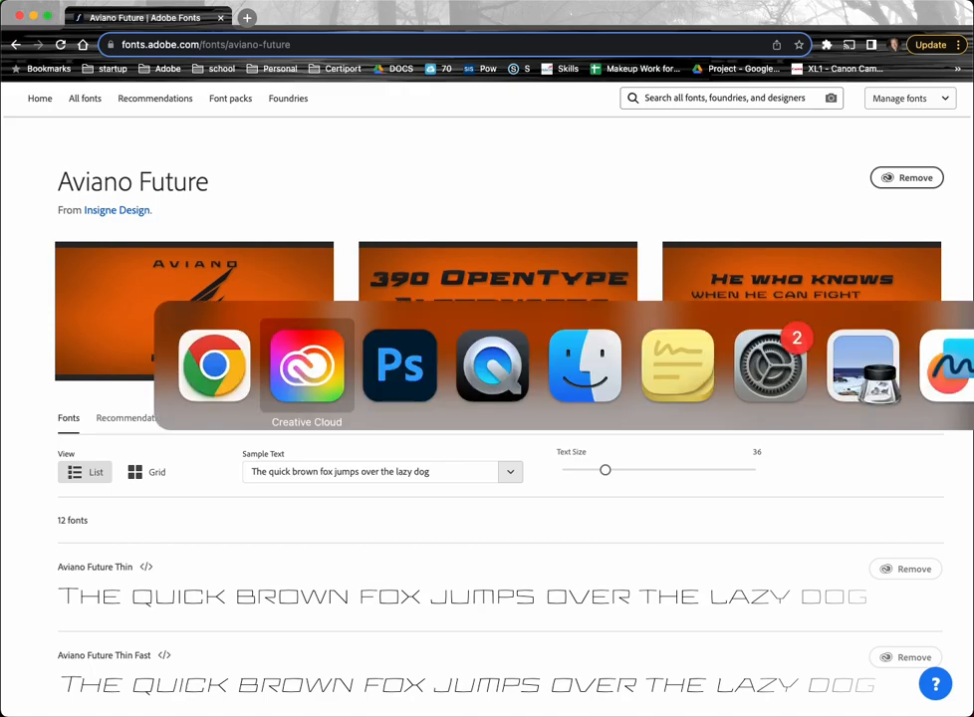
{"action": "key", "text": "super+Tab"}
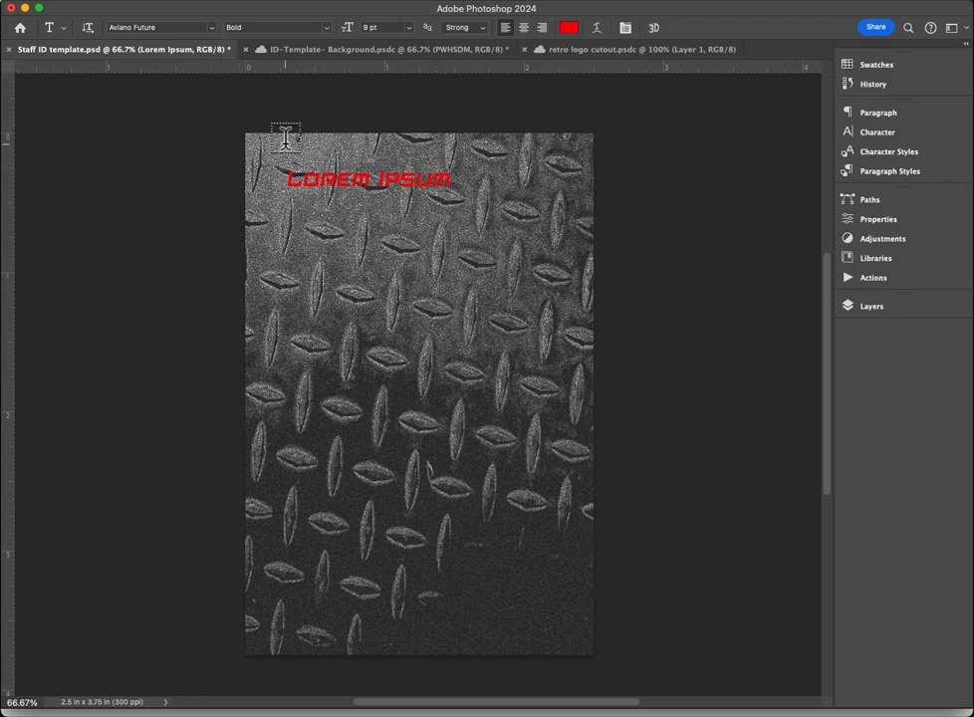
{"action": "left_click_drag", "start_coordinate": [450, 180], "coordinate": [232, 163]}
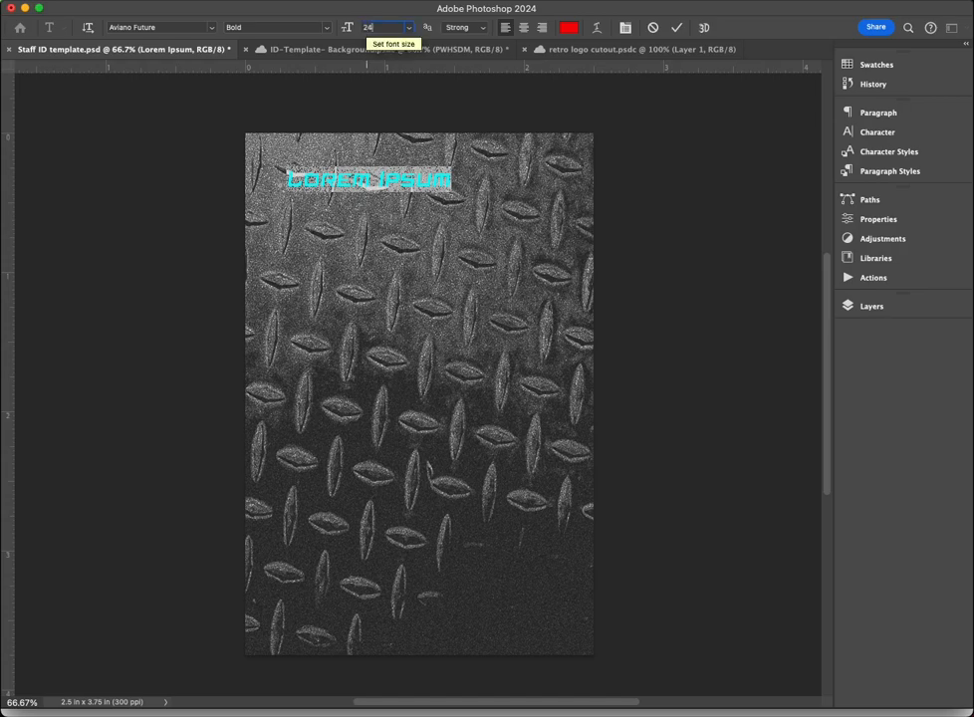
{"action": "type", "text": "24"}
{"action": "key", "text": "Return"}
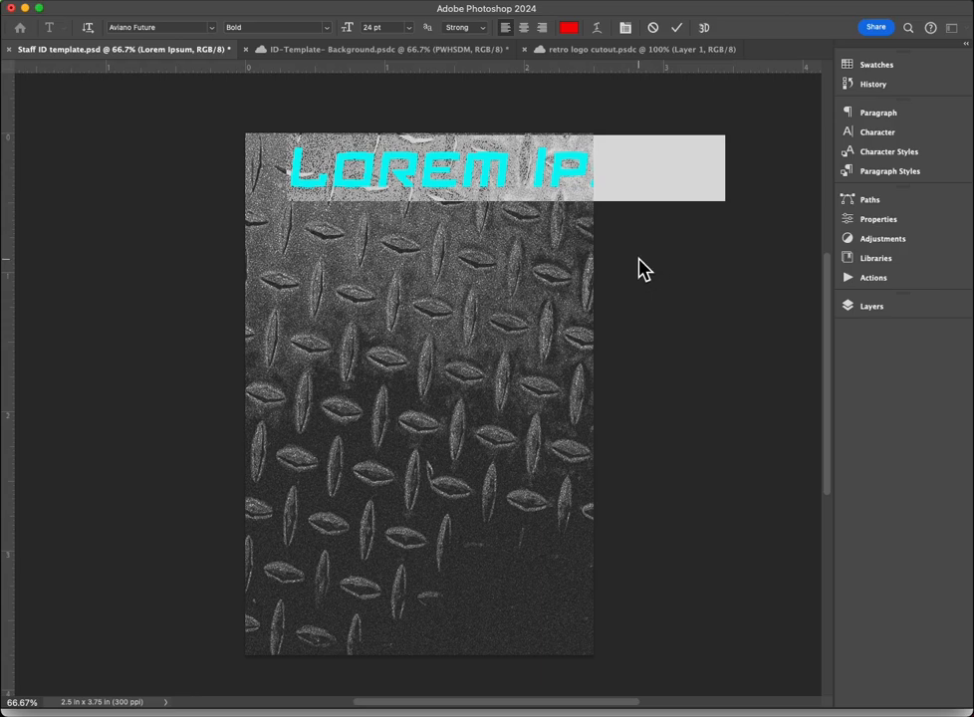
Step: Replace the placeholder text with PWHSDM, add a space before it, and commit the text
{"action": "type", "text": "PW"}
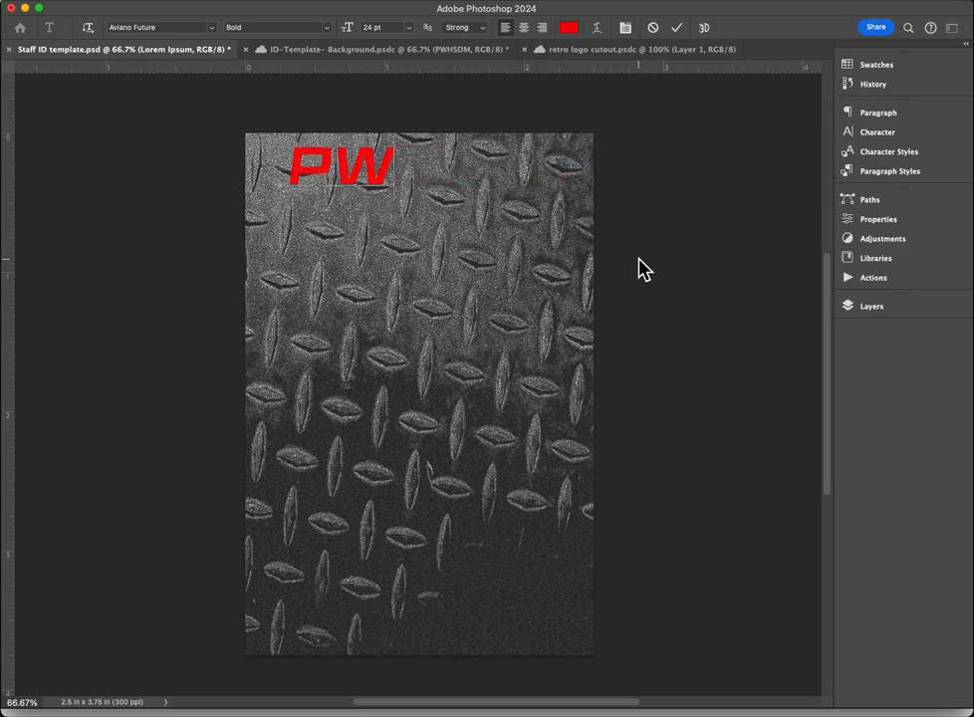
{"action": "type", "text": "HSDM"}
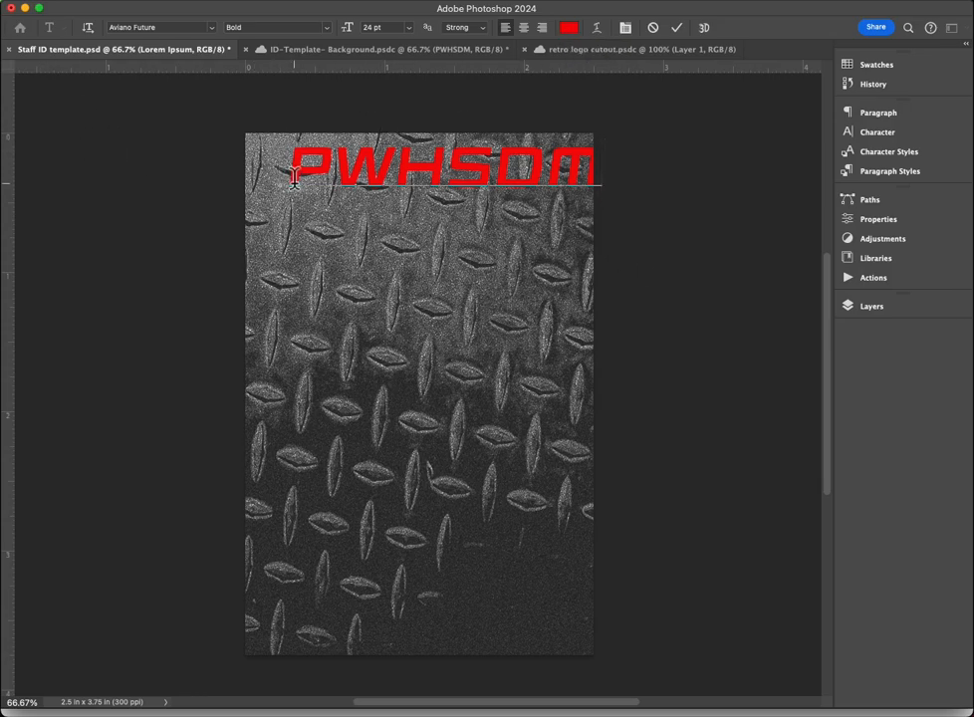
{"action": "left_click_drag", "start_coordinate": [290, 171], "coordinate": [312, 171]}
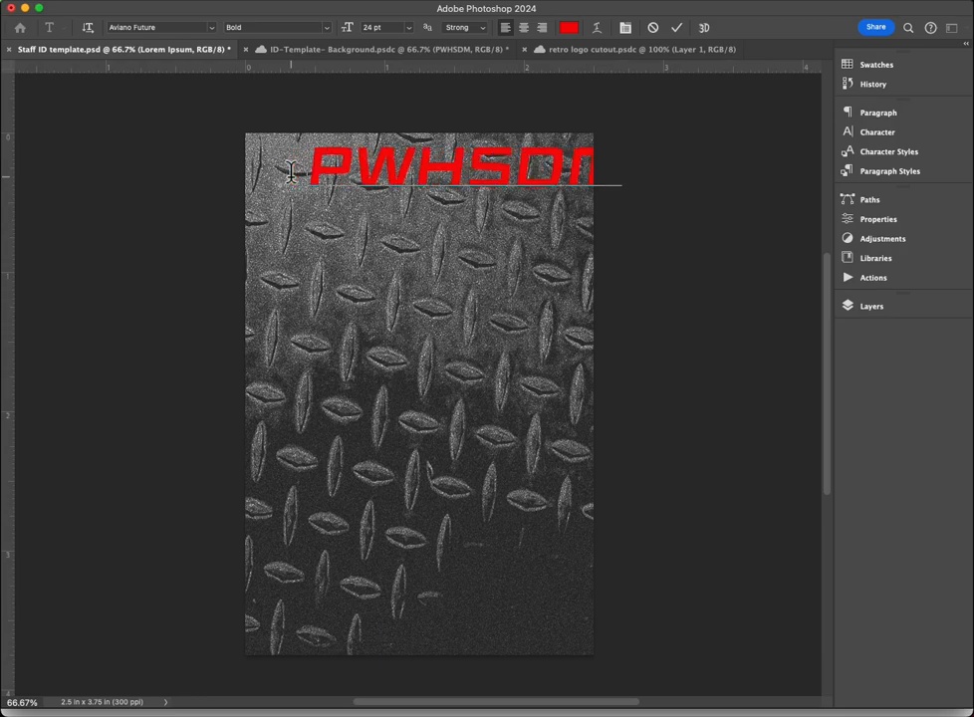
{"action": "left_click", "coordinate": [15, 231]}
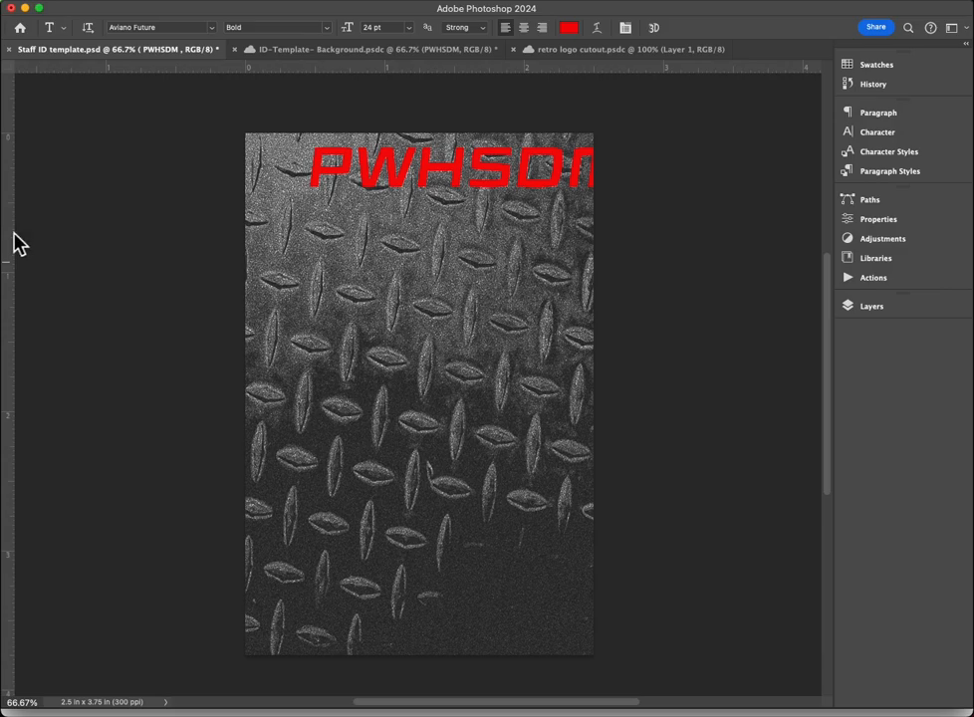
Step: Add a vertical guide at the card's horizontal centre and move the PWHSDM text until it is centred on the guide
{"action": "left_click_drag", "start_coordinate": [15, 241], "coordinate": [419, 338]}
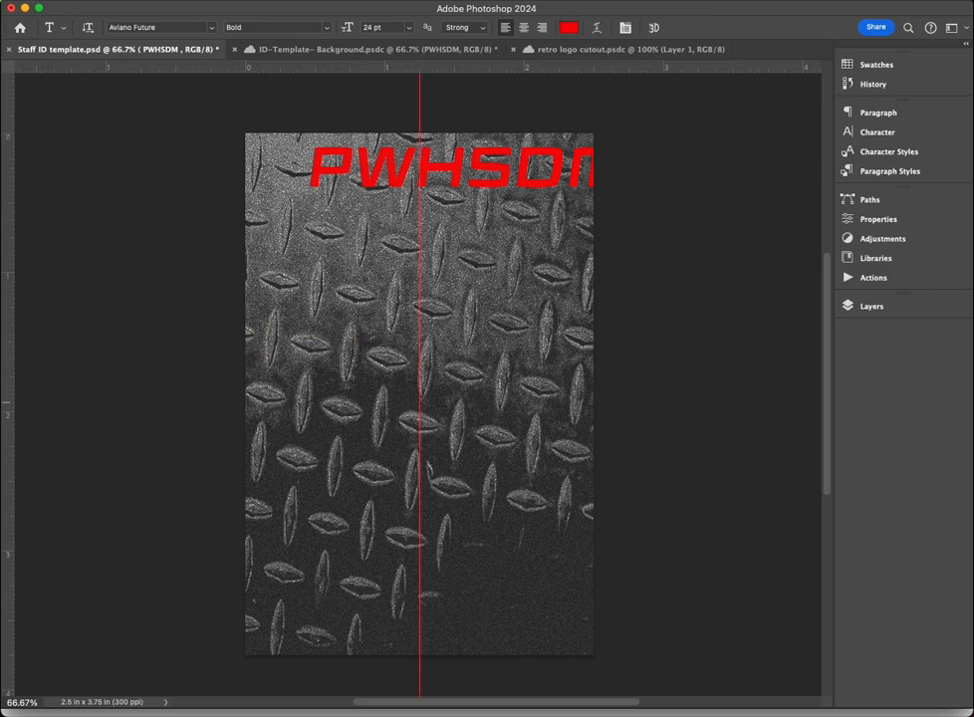
{"action": "left_click_drag", "start_coordinate": [2, 126], "coordinate": [131, 150]}
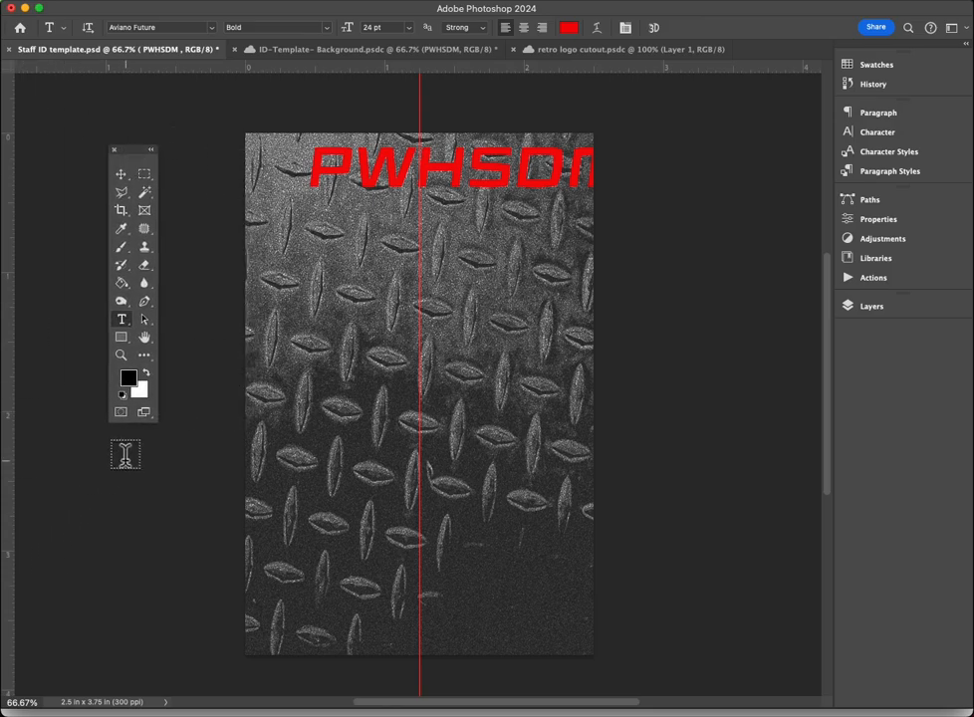
{"action": "left_click", "coordinate": [125, 177]}
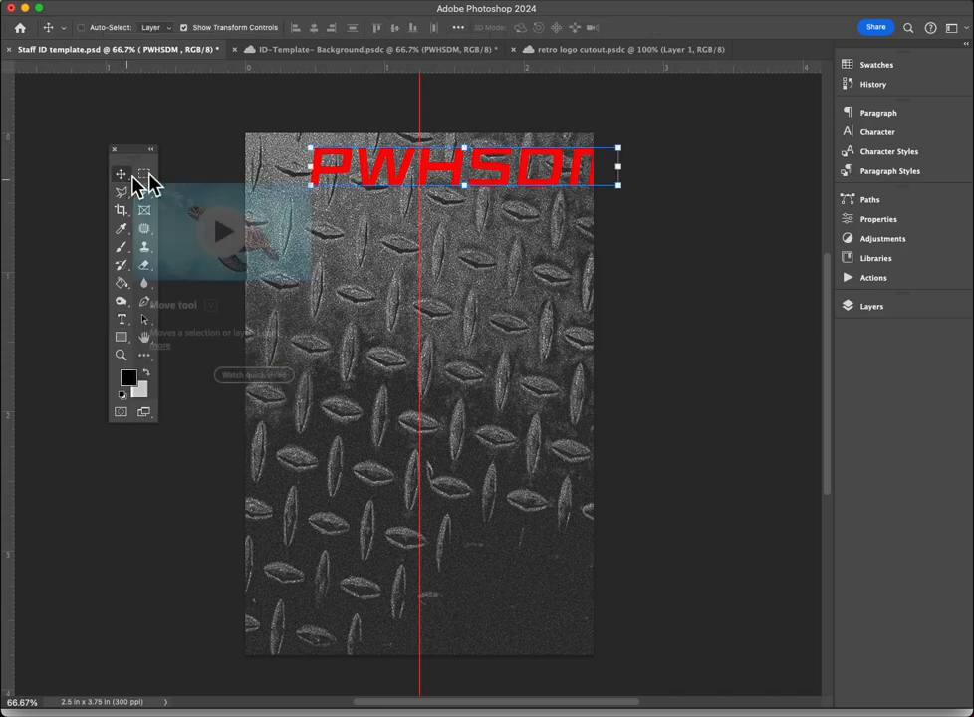
{"action": "left_click_drag", "start_coordinate": [530, 160], "coordinate": [504, 158]}
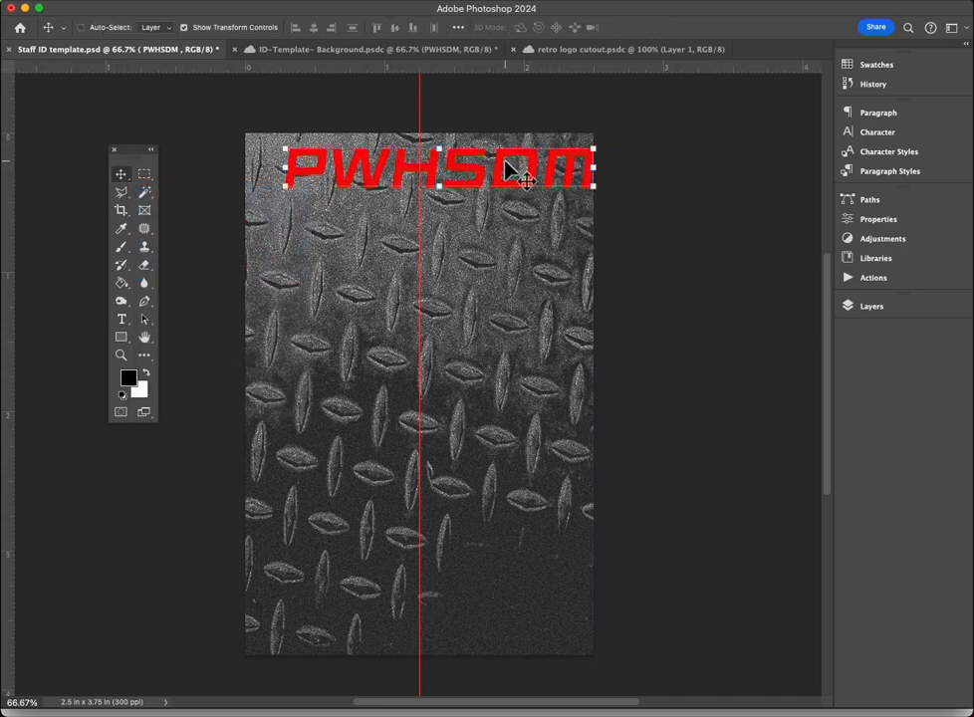
{"action": "key", "text": "Left"}
{"action": "key", "text": "Left"}
{"action": "key", "text": "Left"}
{"action": "key", "text": "Left"}
{"action": "key", "text": "Left"}
{"action": "key", "text": "Left"}
{"action": "key", "text": "Left"}
{"action": "key", "text": "Left"}
{"action": "key", "text": "Left"}
{"action": "key", "text": "Left"}
{"action": "key", "text": "Left"}
{"action": "key", "text": "Left"}
{"action": "key", "text": "Left"}
{"action": "key", "text": "Left"}
{"action": "key", "text": "Left"}
{"action": "key", "text": "Left"}
{"action": "key", "text": "Left"}
{"action": "key", "text": "Left"}
{"action": "key", "text": "Left"}
{"action": "key", "text": "Left"}
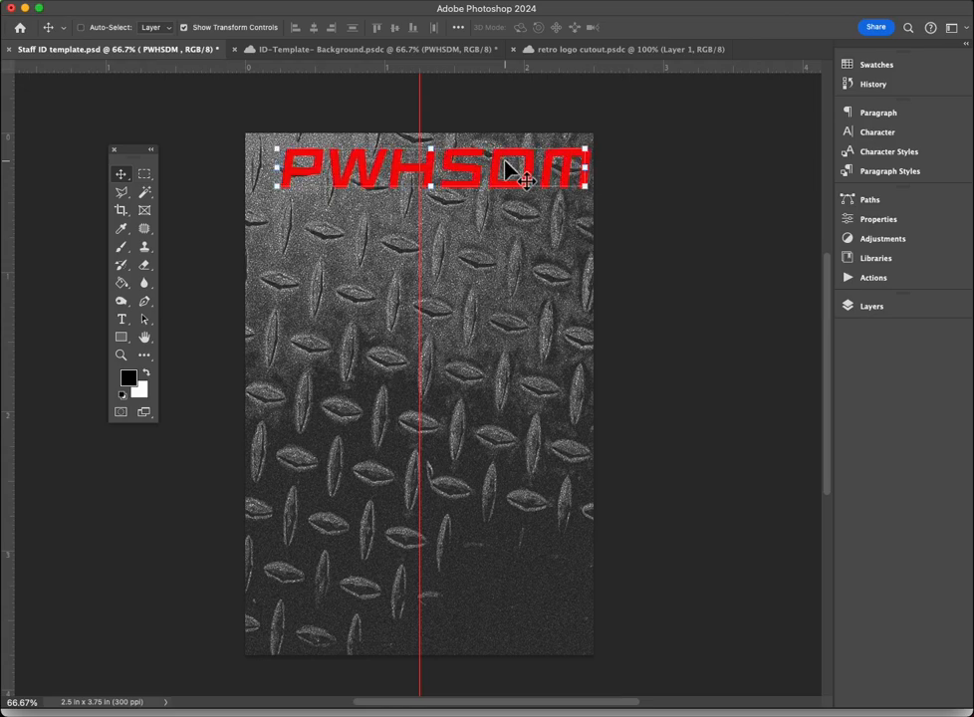
{"action": "key", "text": "Left"}
{"action": "key", "text": "Left"}
{"action": "key", "text": "Left"}
{"action": "key", "text": "Left"}
{"action": "key", "text": "Left"}
{"action": "key", "text": "Left"}
{"action": "key", "text": "Left"}
{"action": "key", "text": "Left"}
{"action": "key", "text": "Left"}
{"action": "key", "text": "Left"}
{"action": "key", "text": "Left"}
{"action": "key", "text": "Left"}
{"action": "key", "text": "Left"}
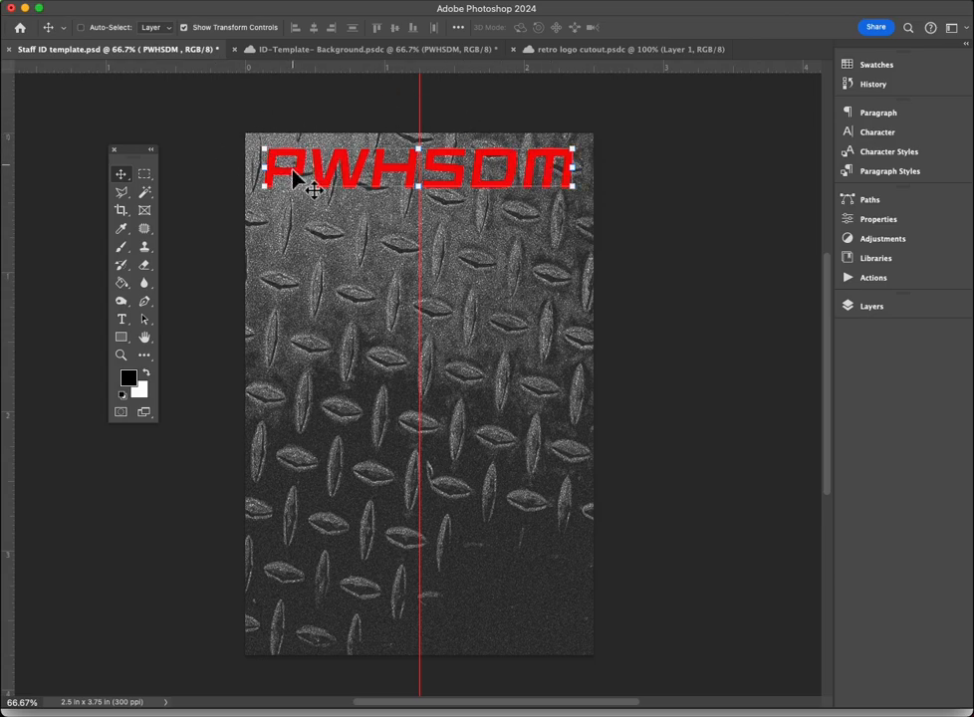
Step: Change the PWHSDM text's colour to black (000000), show the layer list and commit the text edit
{"action": "key", "text": "t"}
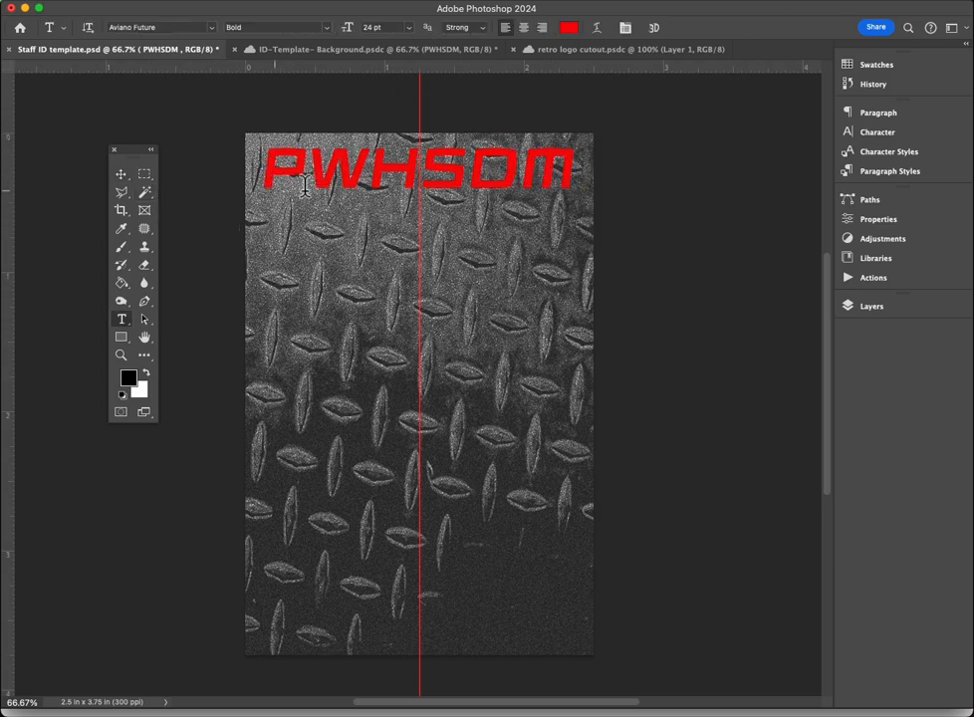
{"action": "double_click", "coordinate": [325, 177]}
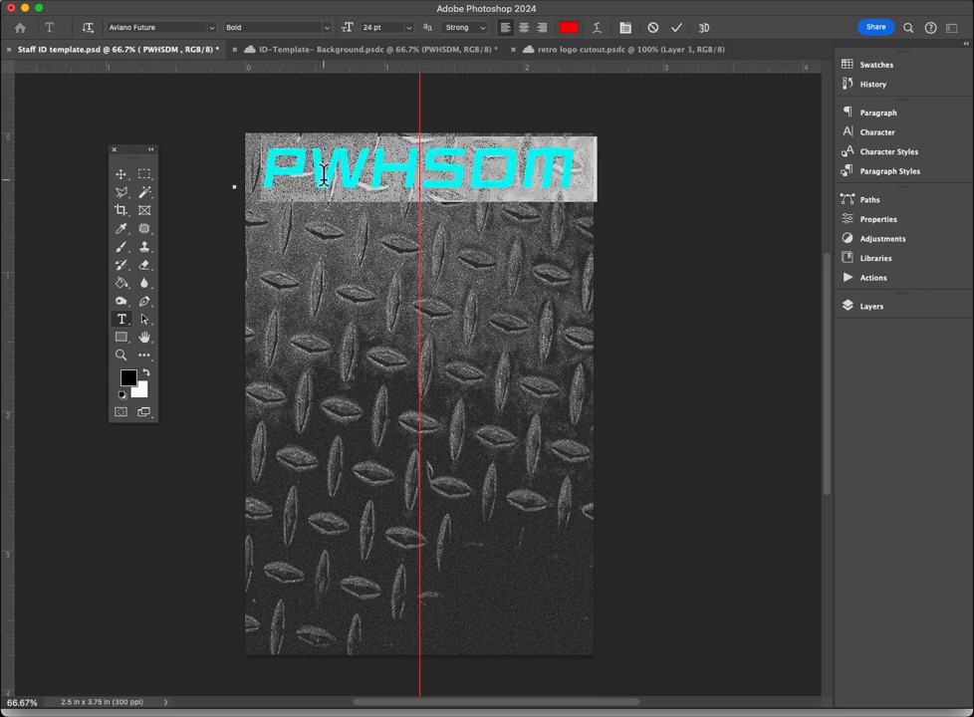
{"action": "left_click", "coordinate": [569, 29]}
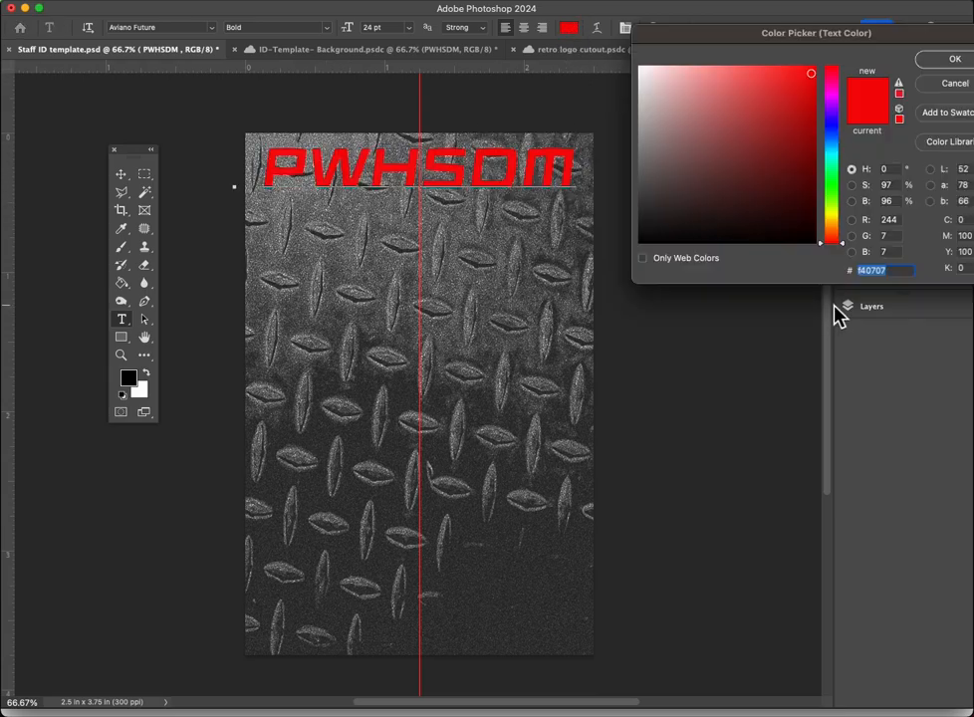
{"action": "type", "text": "000000"}
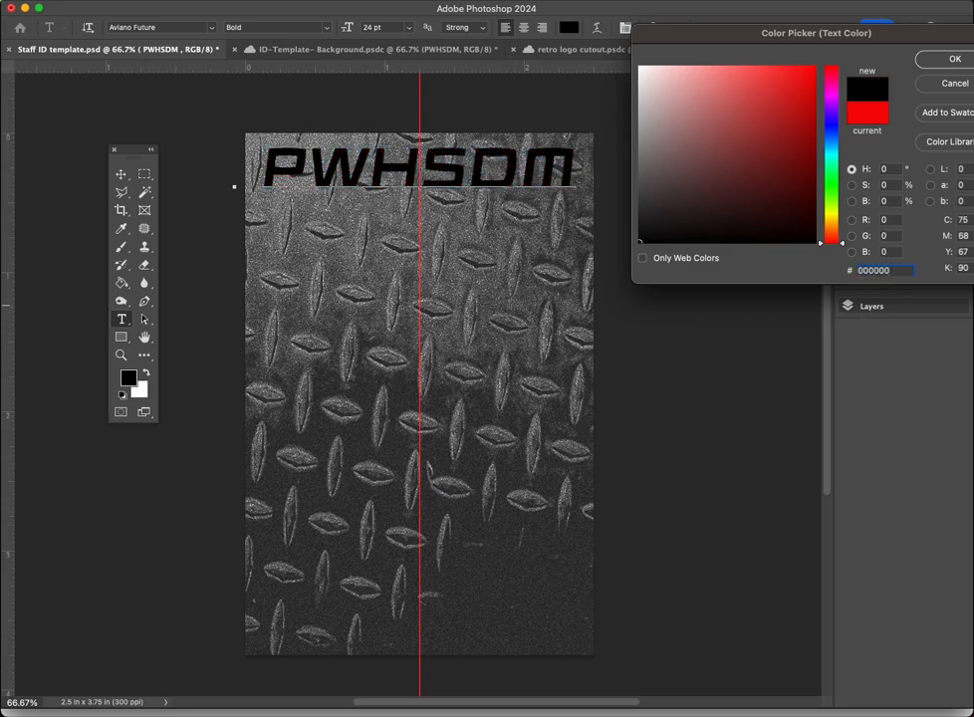
{"action": "key", "text": "Return"}
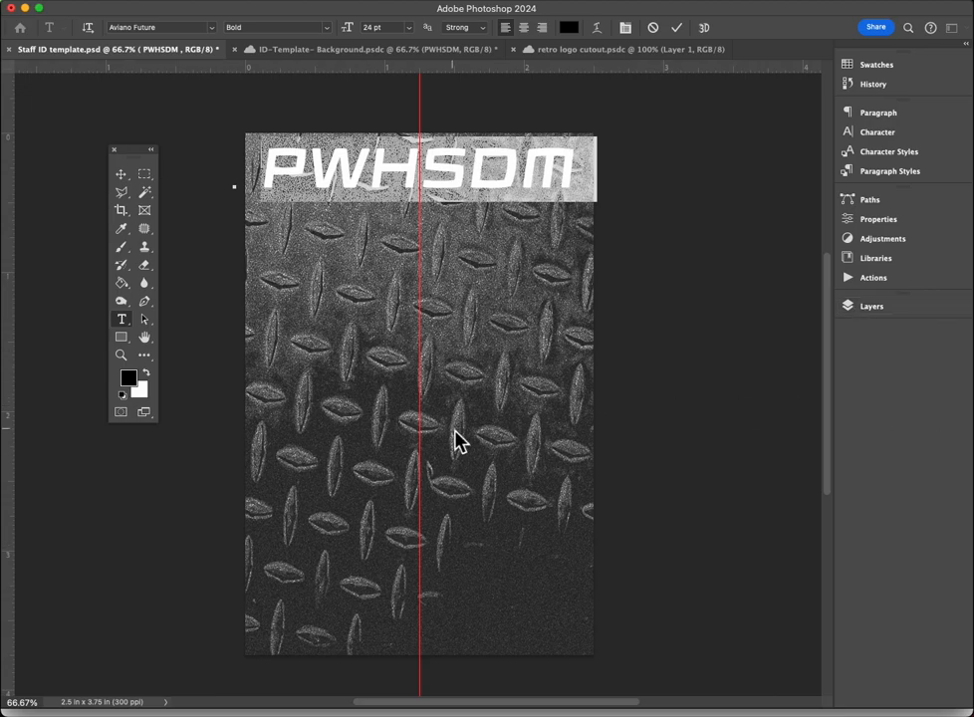
{"action": "left_click", "coordinate": [518, 179]}
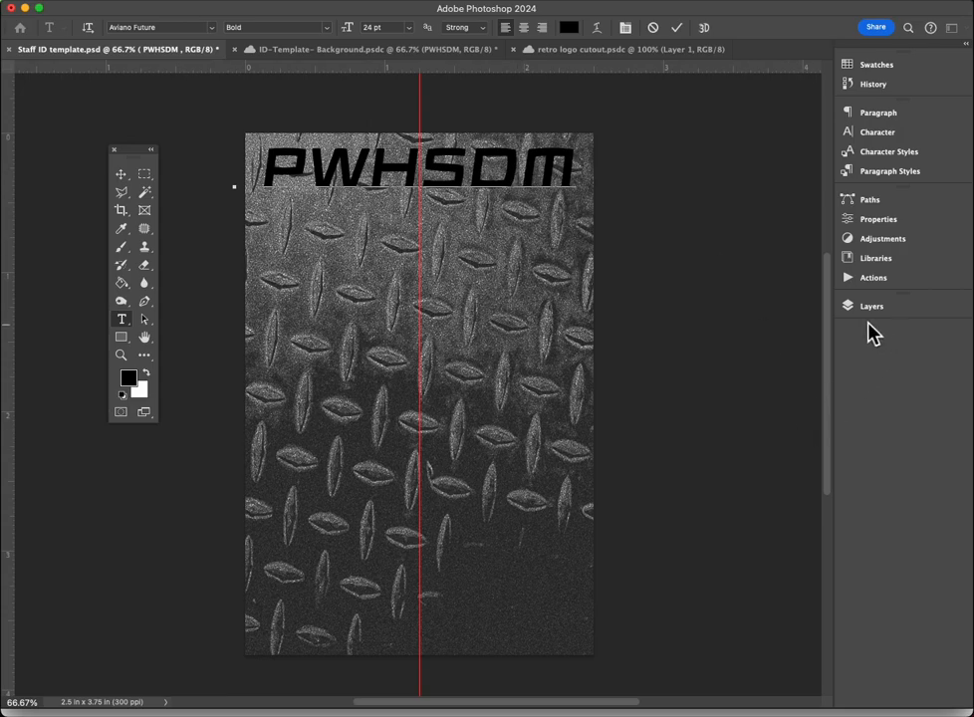
{"action": "left_click", "coordinate": [871, 308]}
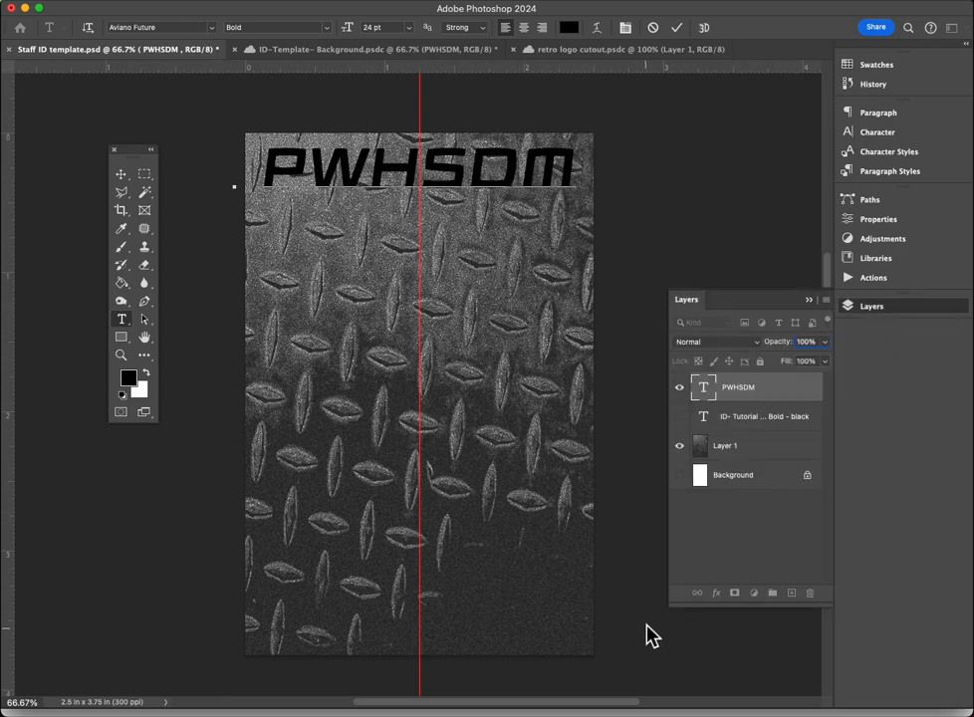
{"action": "left_click", "coordinate": [120, 174]}
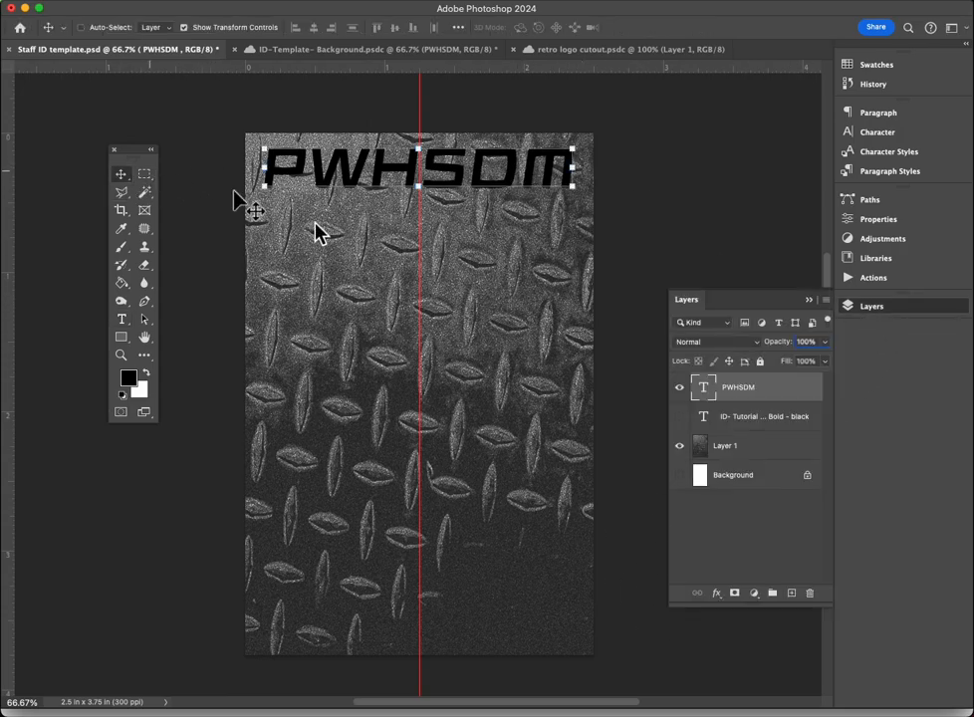
Step: Add a 2 px outside Stroke effect to the PWHSDM text layer
{"action": "left_click", "coordinate": [717, 596]}
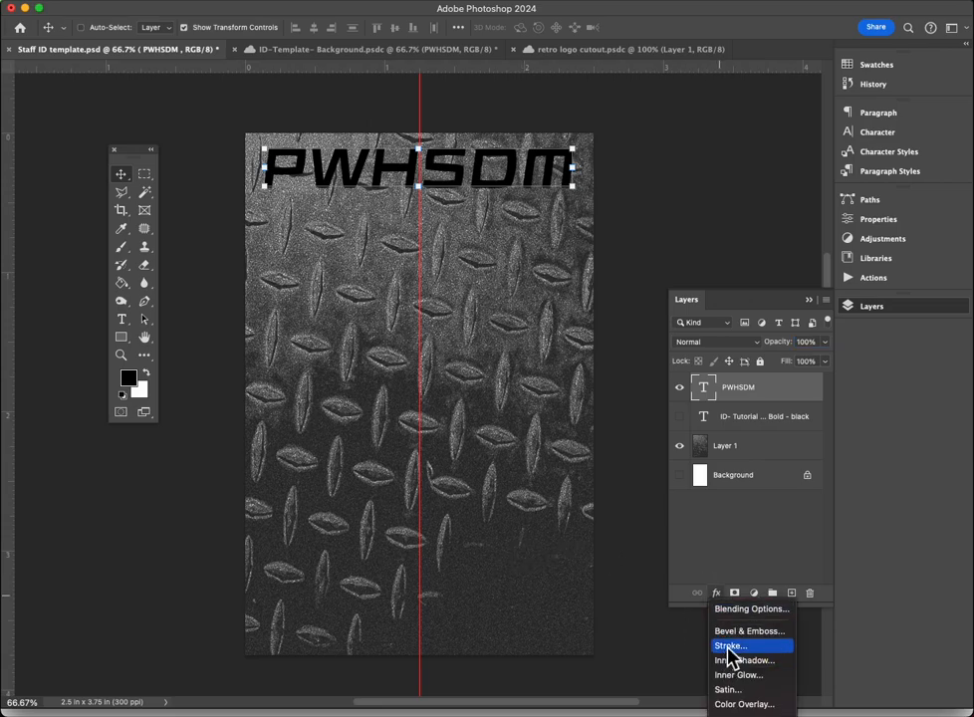
{"action": "left_click", "coordinate": [730, 646]}
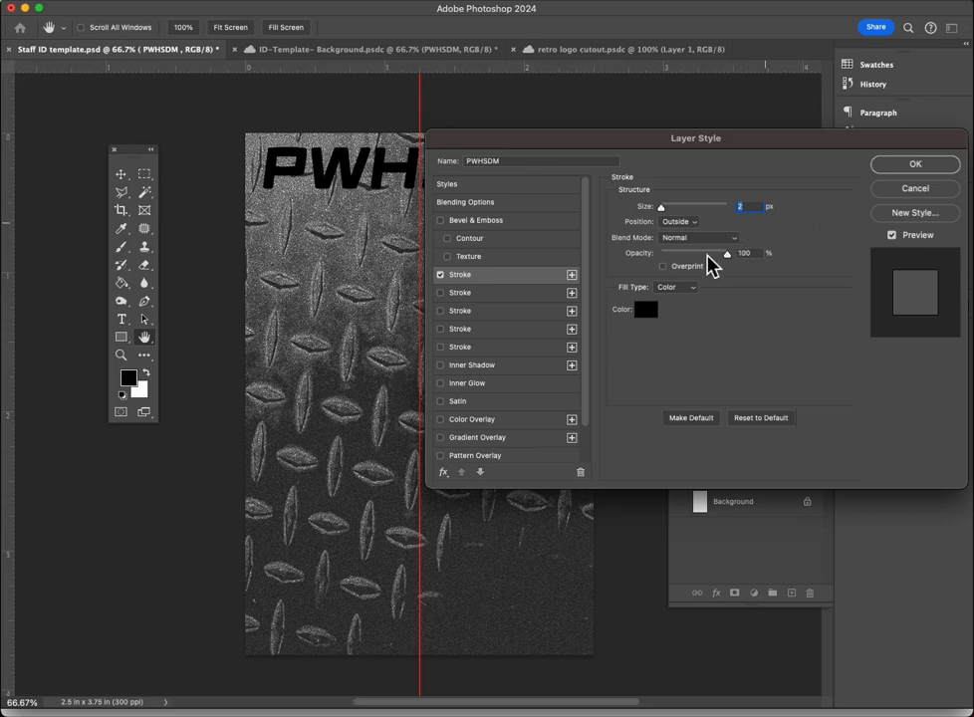
{"action": "left_click", "coordinate": [645, 313]}
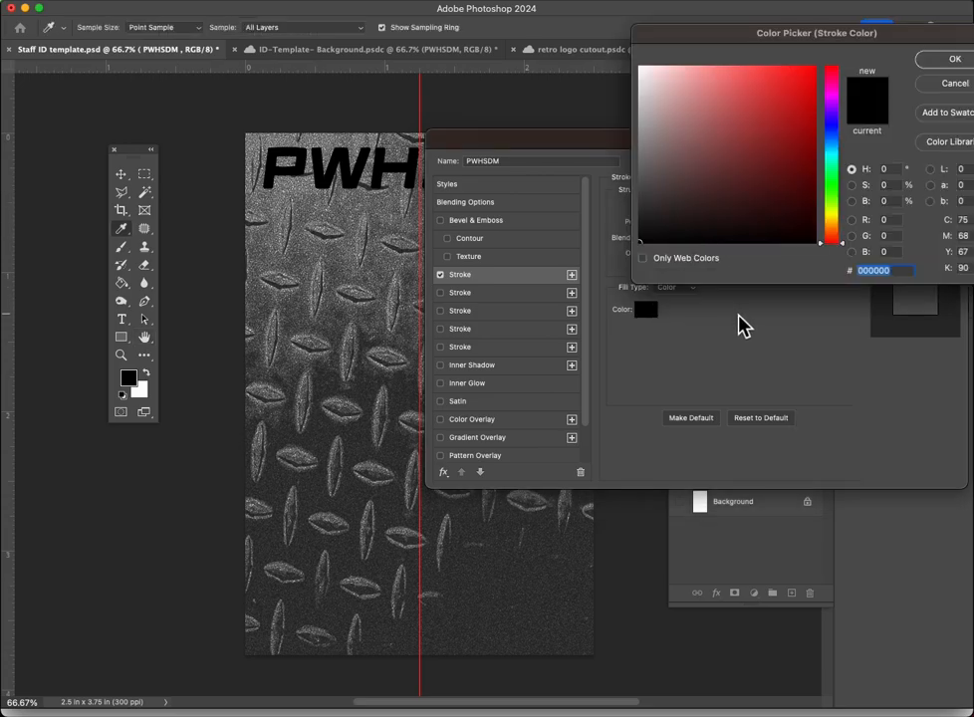
{"action": "key", "text": "Return"}
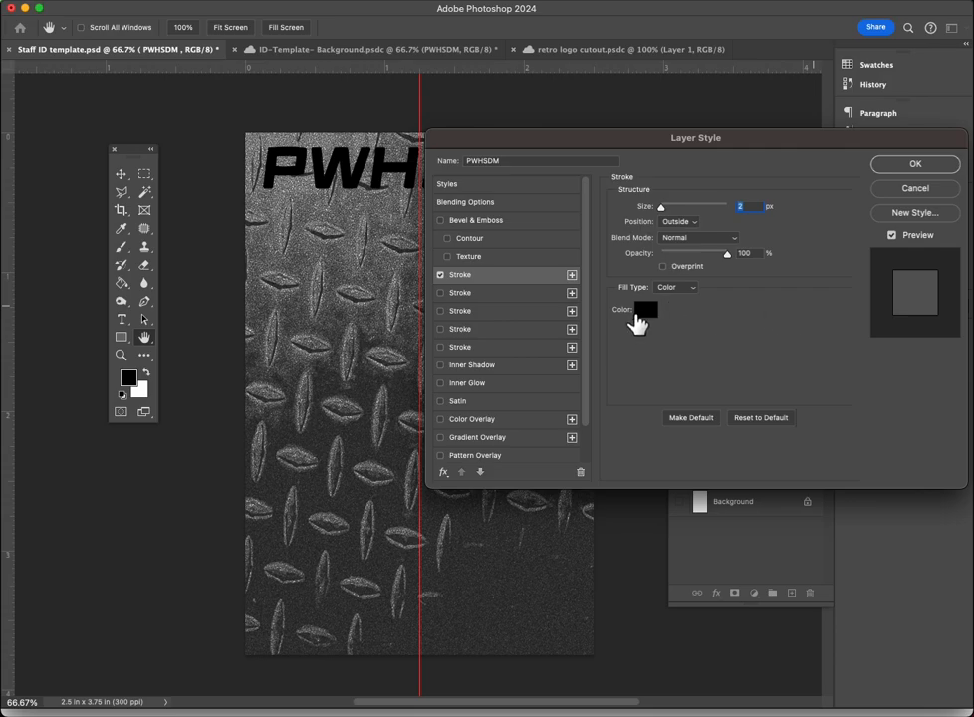
Step: Set the PWHSDM text's stroke colour to white (ffffff) and confirm the colour
{"action": "left_click", "coordinate": [645, 311]}
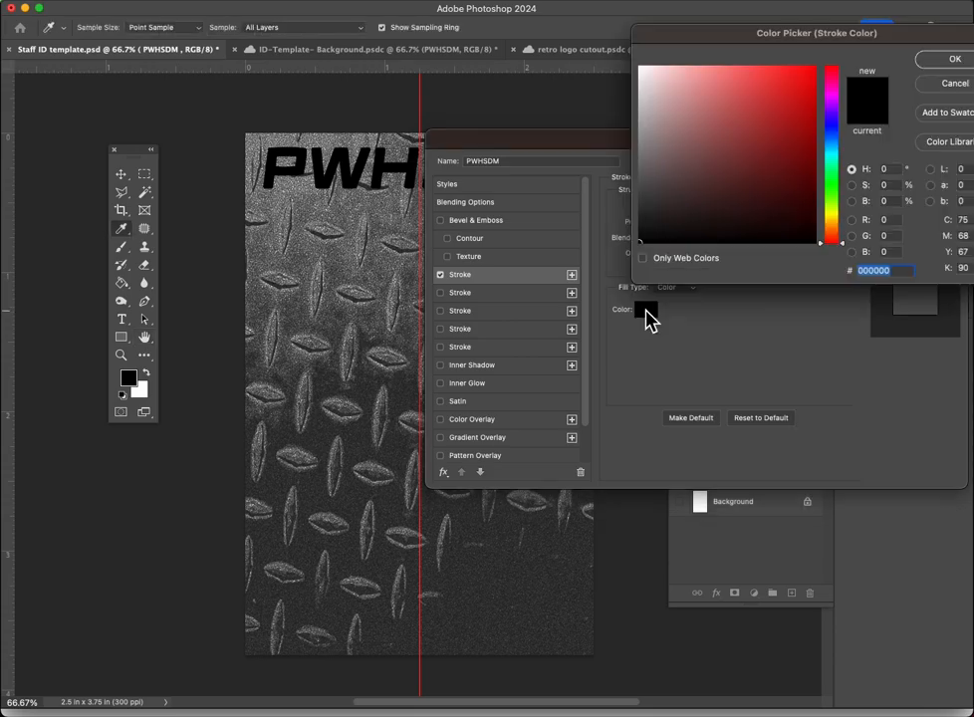
{"action": "type", "text": "fffff"}
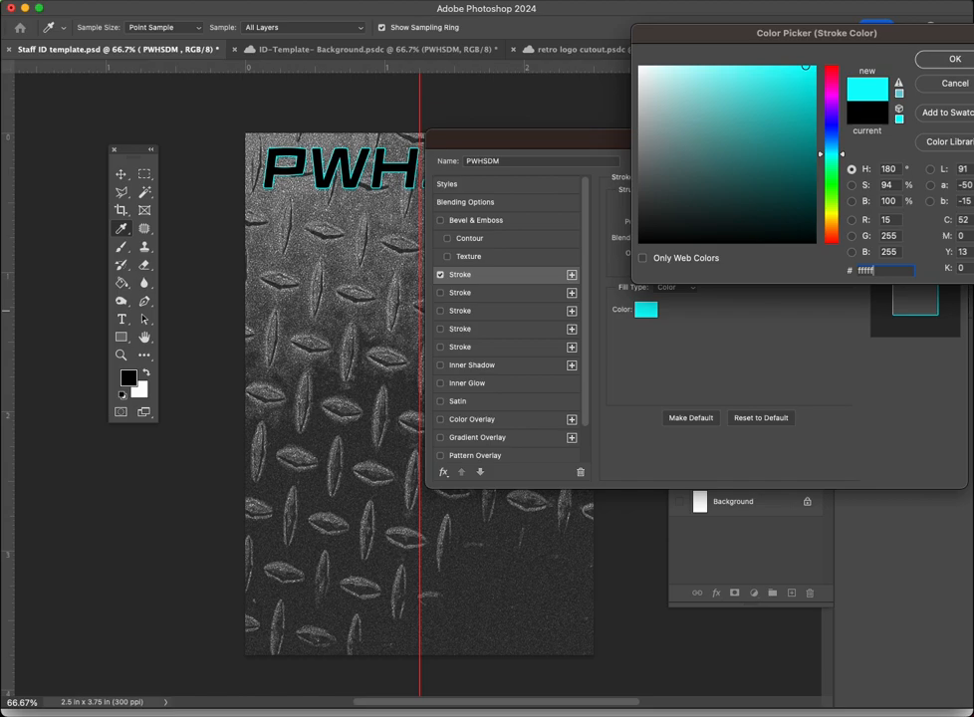
{"action": "key", "text": "Return"}
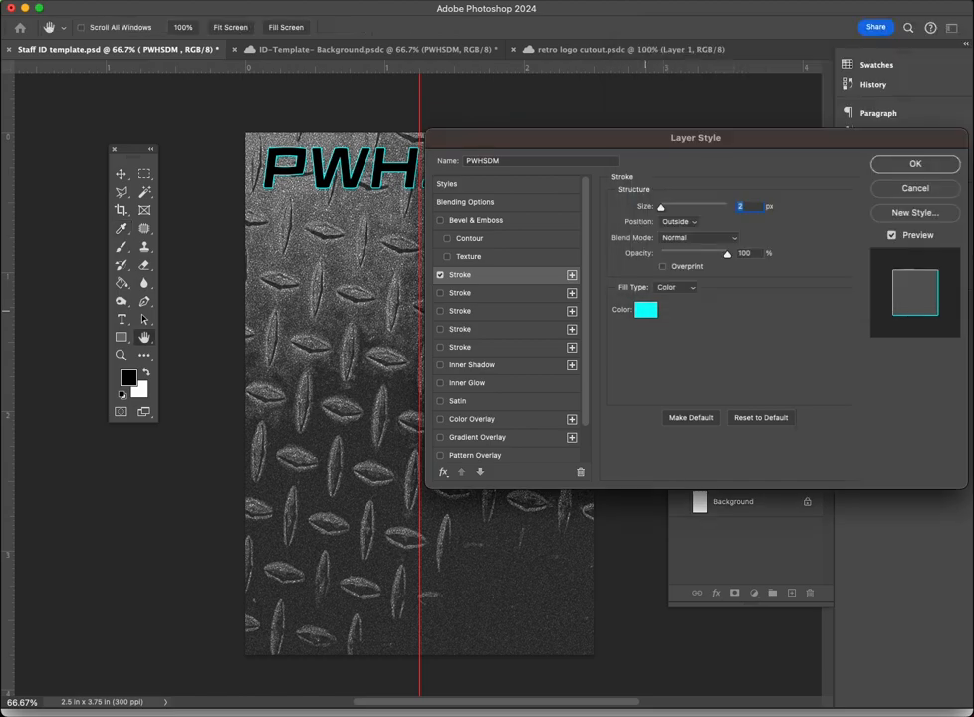
{"action": "left_click", "coordinate": [646, 311]}
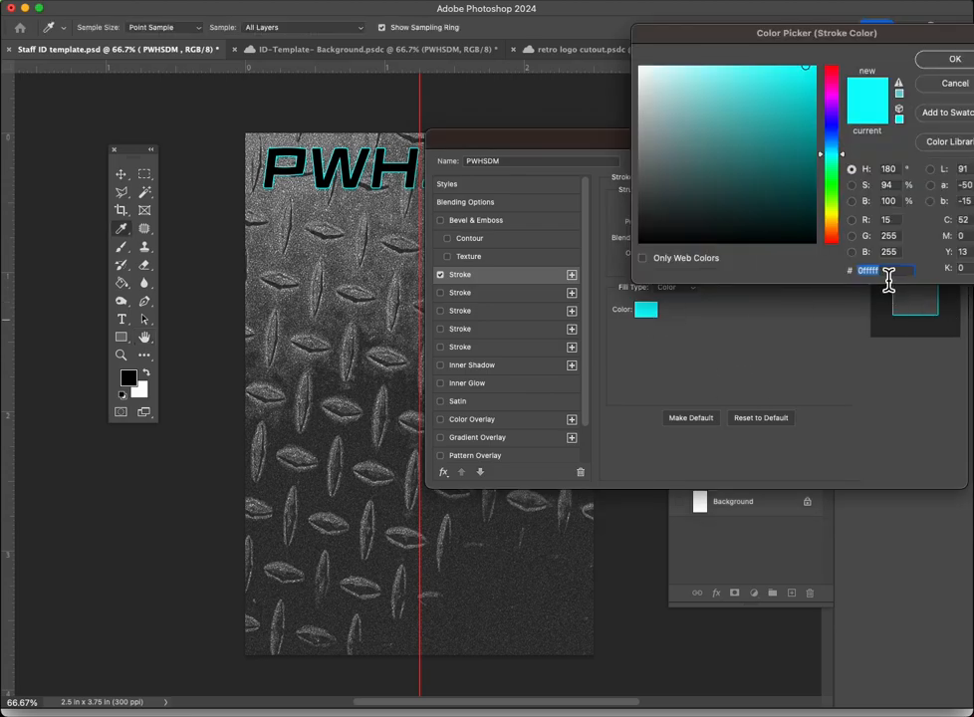
{"action": "key", "text": "BackSpace"}
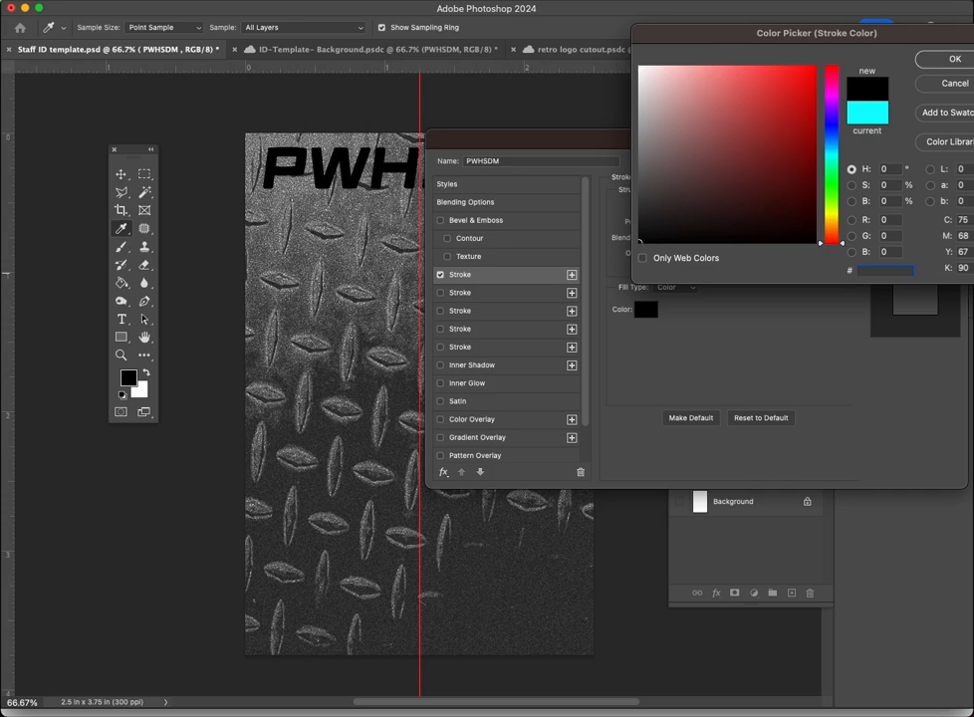
{"action": "type", "text": "ffff"}
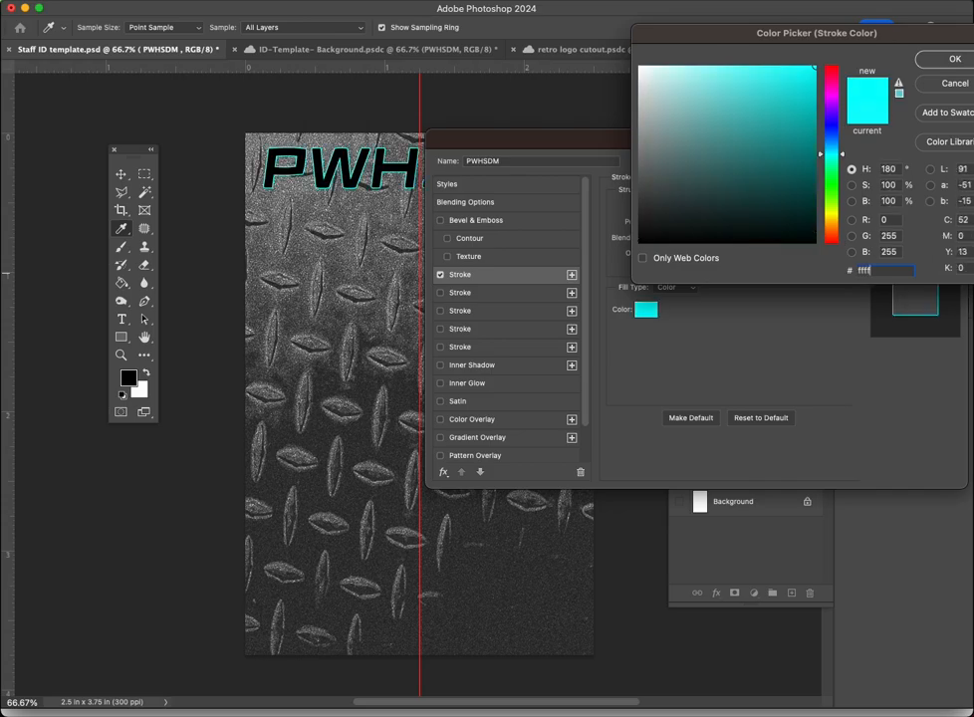
{"action": "type", "text": "ff"}
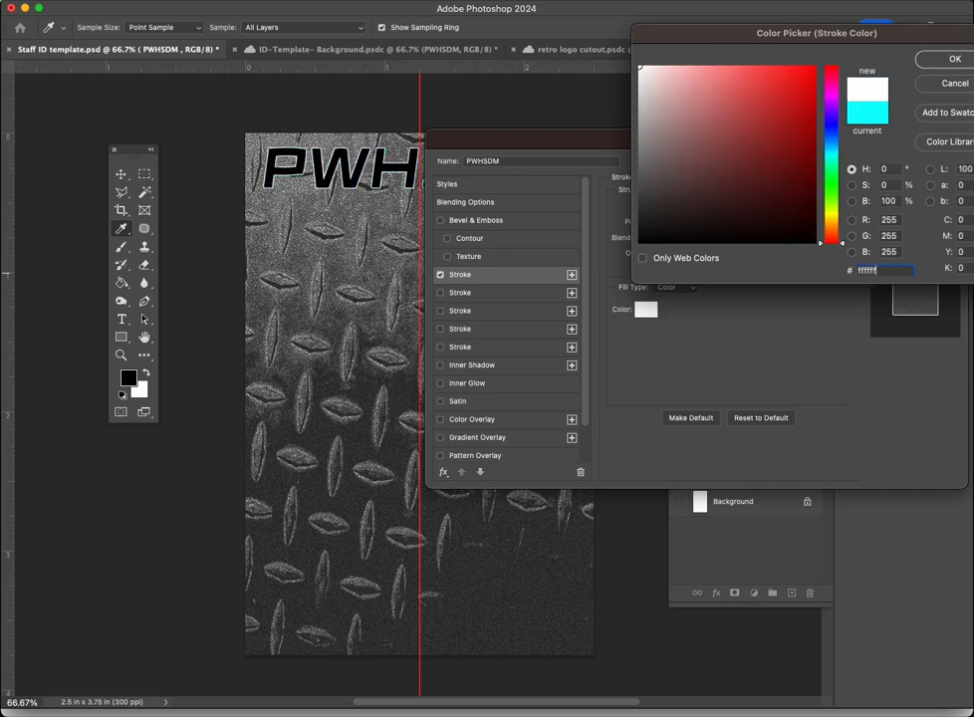
{"action": "left_click", "coordinate": [951, 59]}
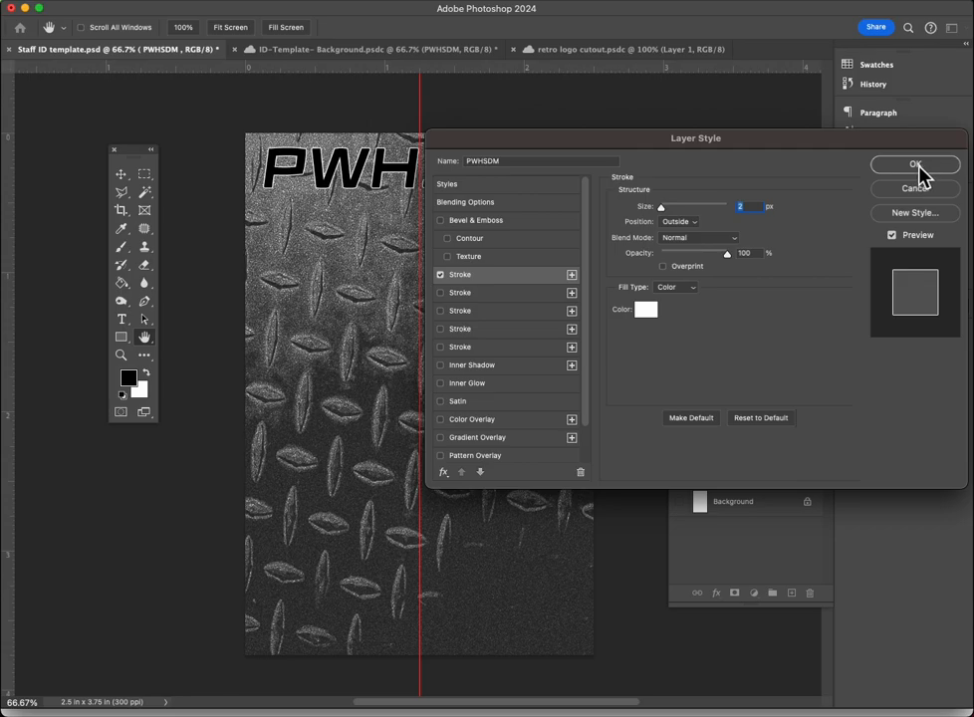
Step: Add a Drop Shadow to the PWHSDM text at an angle of 141° and apply the layer style
{"action": "scroll", "coordinate": [515, 380], "scroll_direction": "down", "scroll_amount": 2}
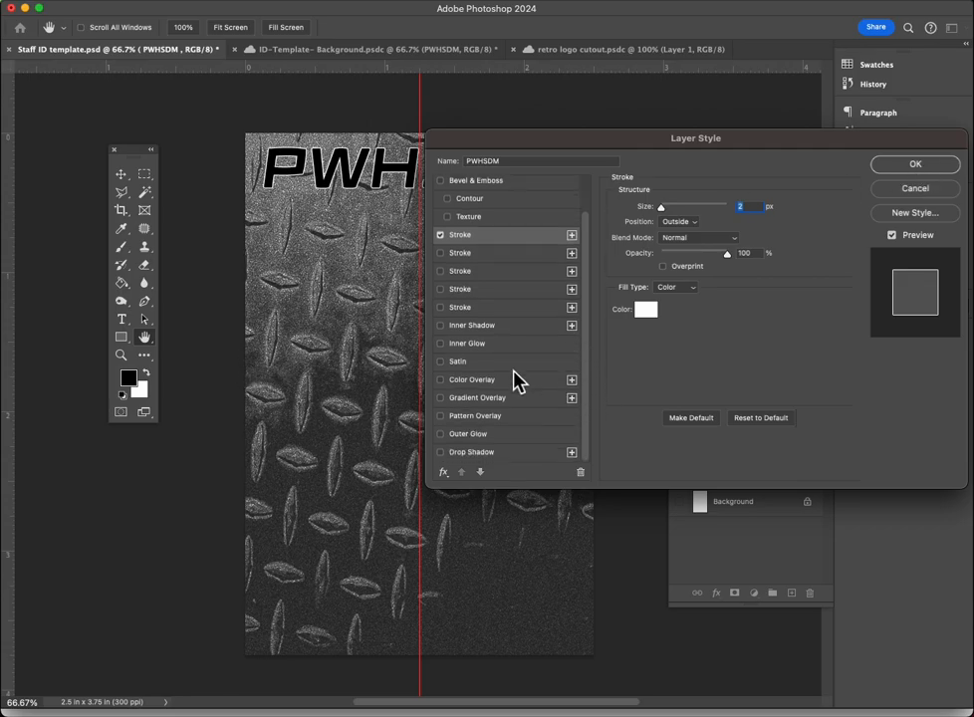
{"action": "left_click", "coordinate": [441, 453]}
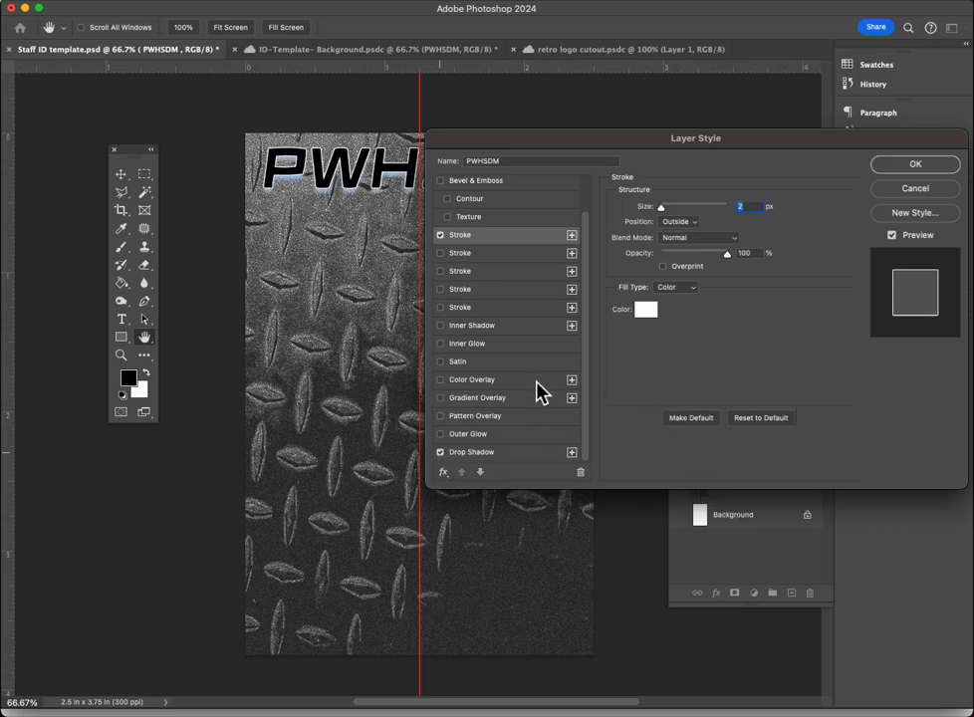
{"action": "left_click", "coordinate": [525, 456]}
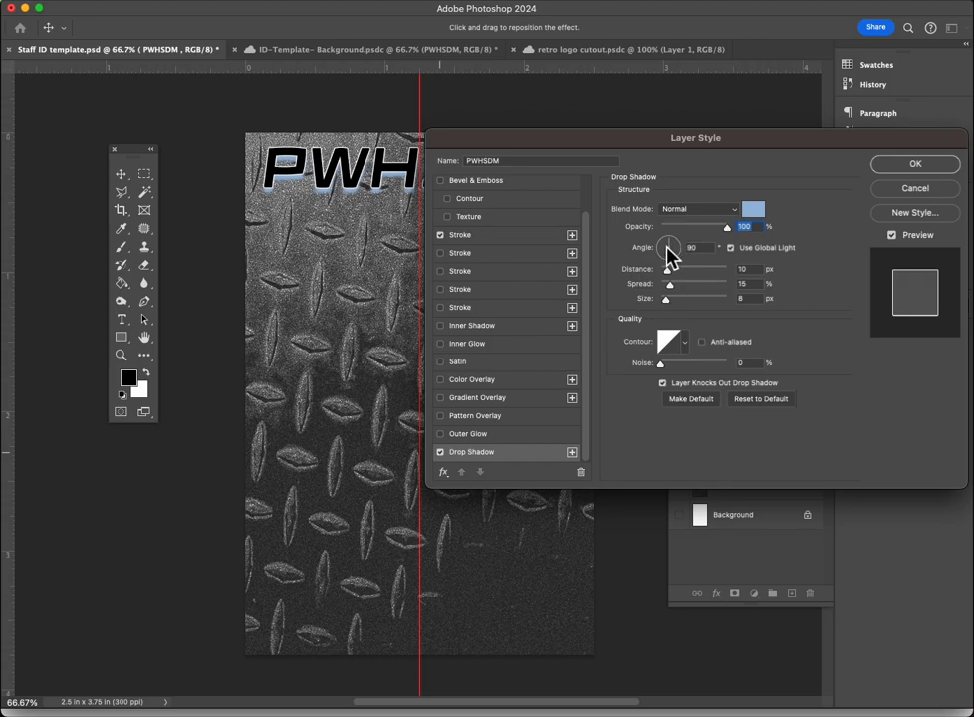
{"action": "left_click_drag", "start_coordinate": [672, 243], "coordinate": [665, 244]}
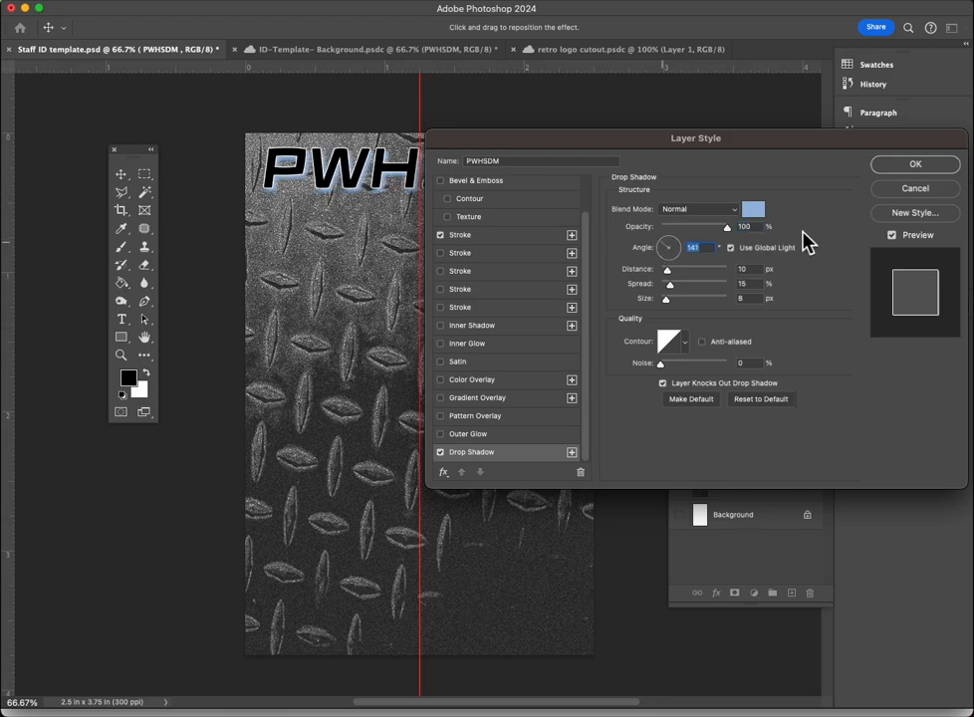
{"action": "left_click", "coordinate": [917, 168]}
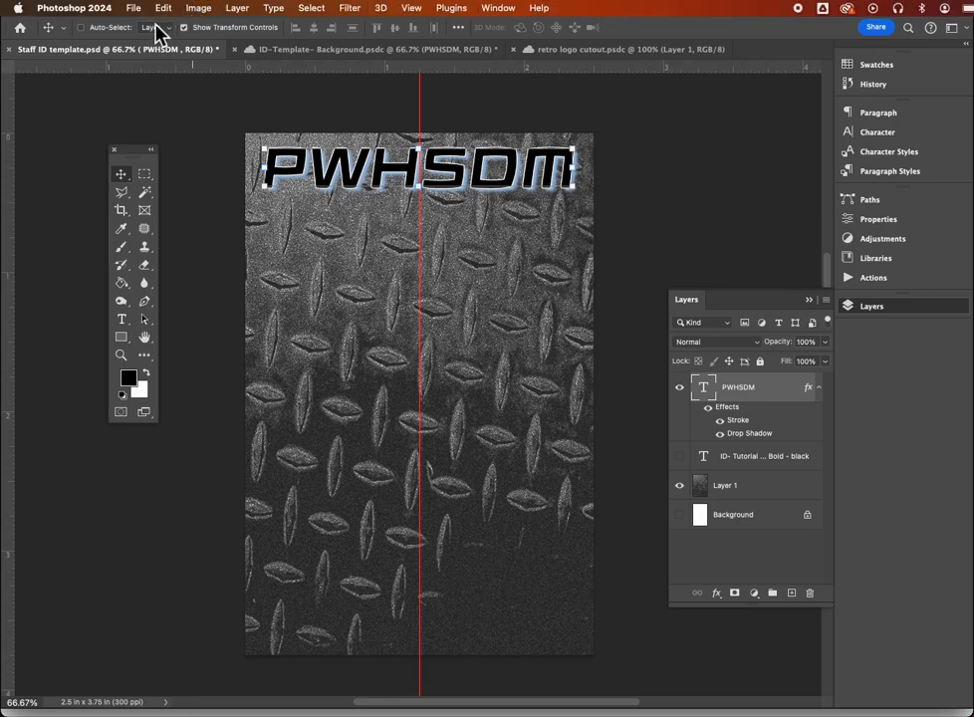
Step: Copy the PWHSDM text layer with its effects and paste the duplicate onto the card
{"action": "left_click", "coordinate": [163, 9]}
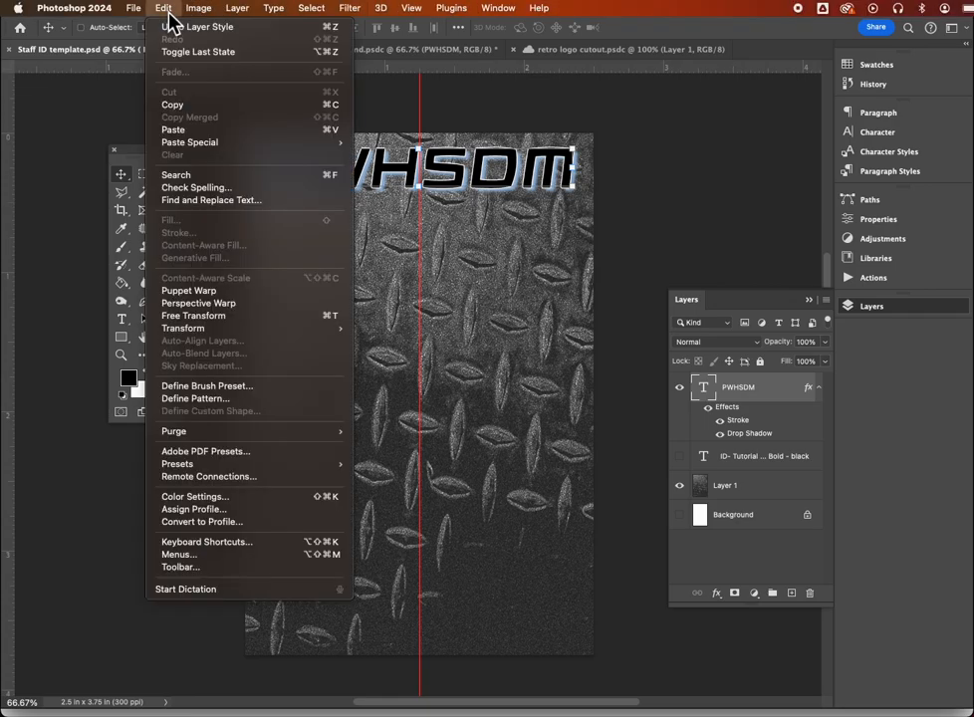
{"action": "left_click", "coordinate": [176, 107]}
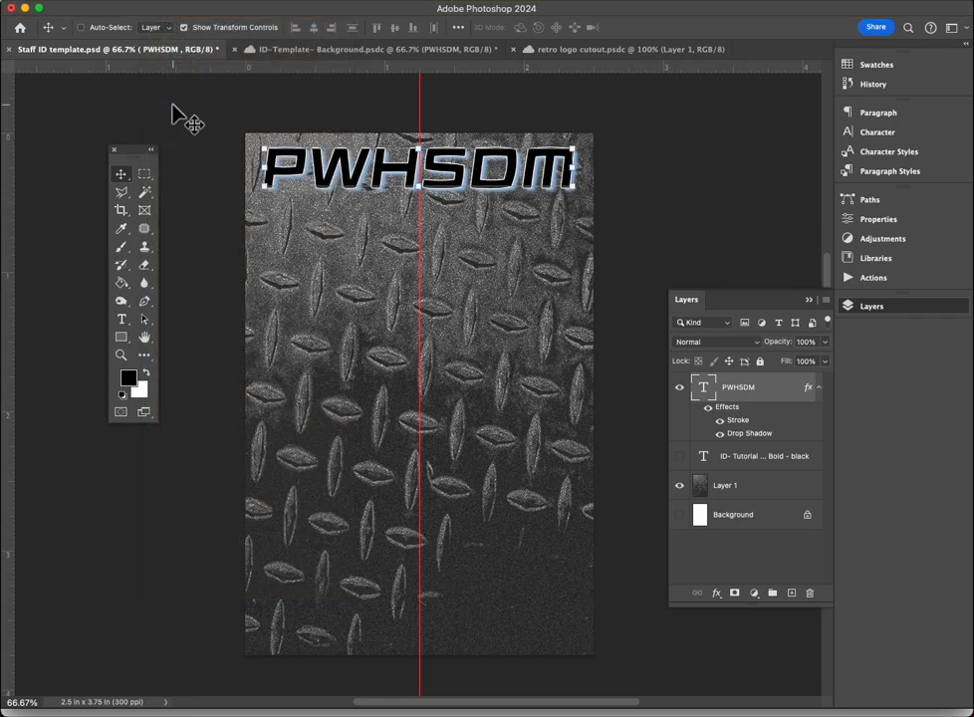
{"action": "key", "text": "super+v"}
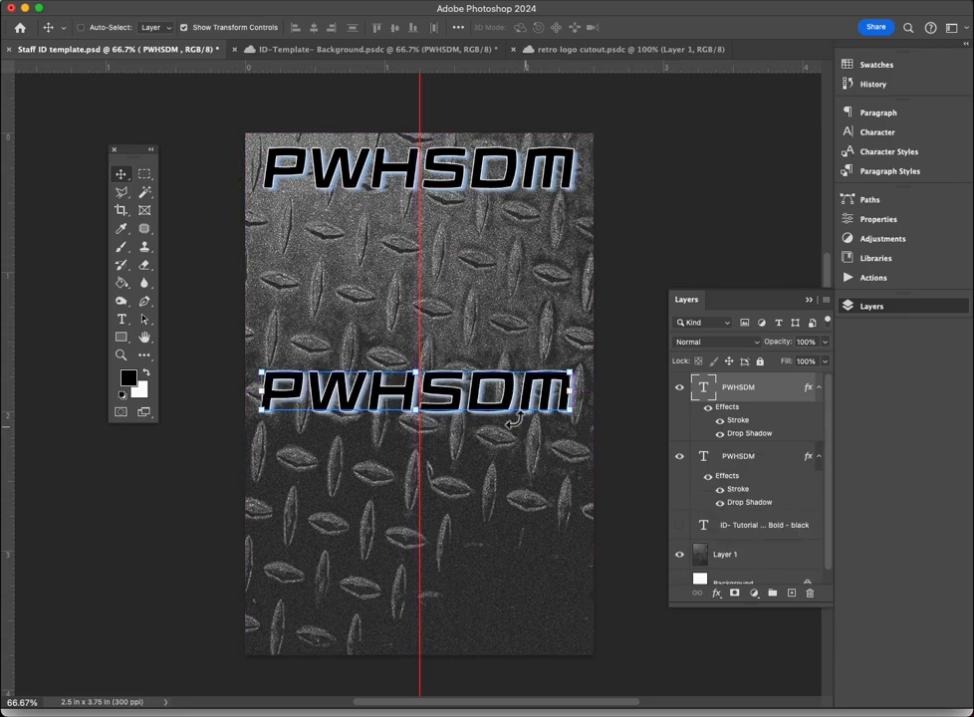
{"action": "scroll", "coordinate": [122, 234], "scroll_direction": "up", "scroll_amount": 5}
{"action": "scroll", "coordinate": [123, 259], "scroll_direction": "left", "scroll_amount": 2}
{"action": "scroll", "coordinate": [207, 335], "scroll_direction": "down", "scroll_amount": 5}
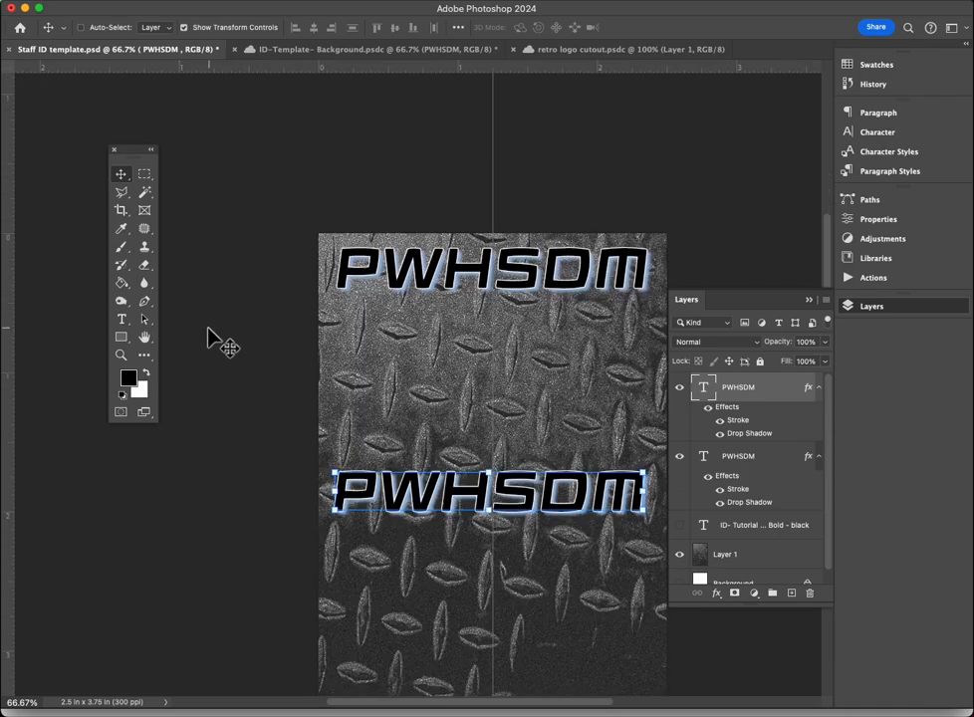
Step: Replace the text of the pasted PWHSDM copy with ‘23-’24
{"action": "left_click", "coordinate": [123, 319]}
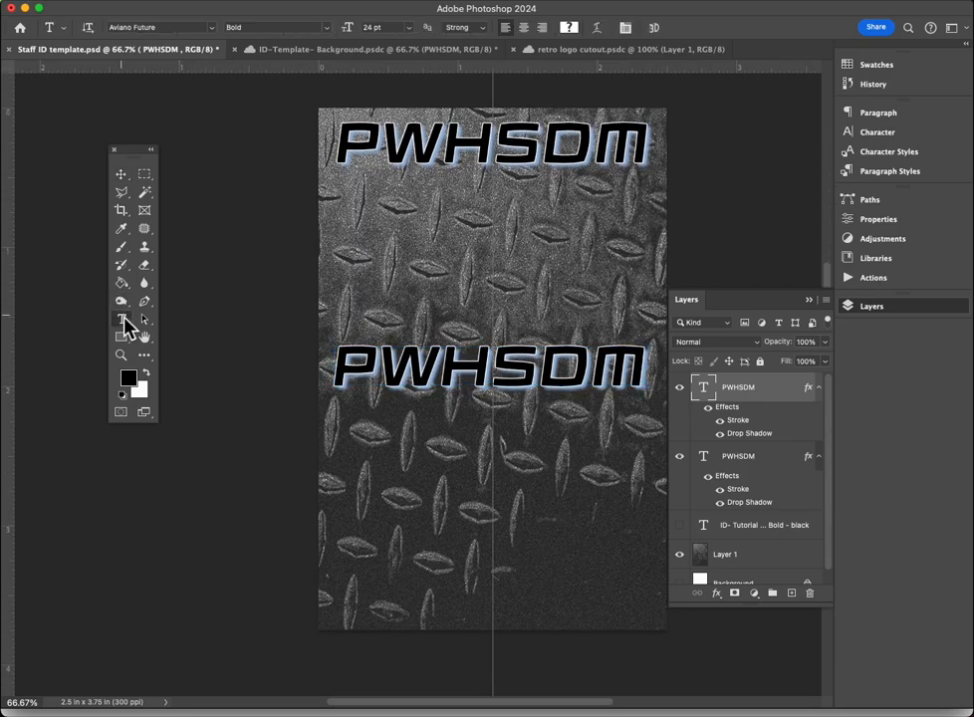
{"action": "double_click", "coordinate": [519, 368]}
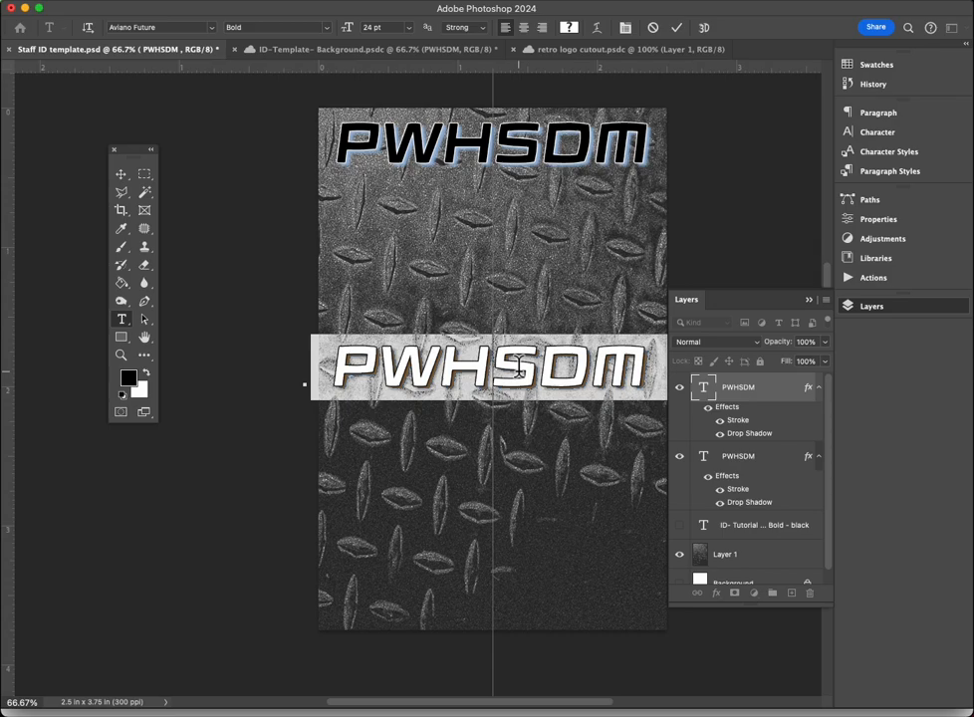
{"action": "type", "text": "'23"}
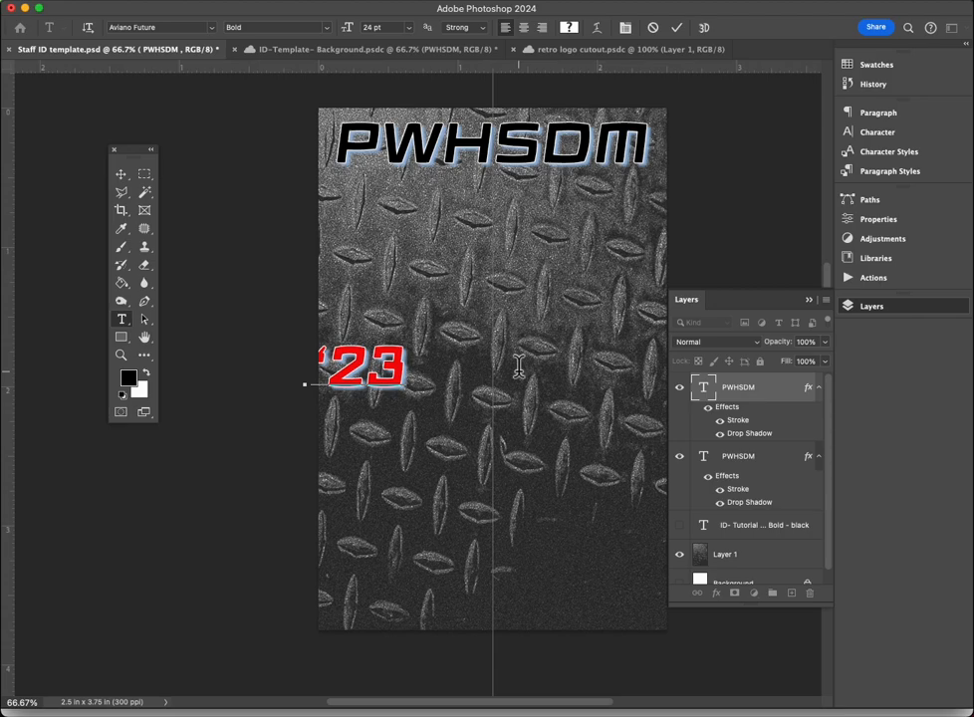
{"action": "type", "text": "-24"}
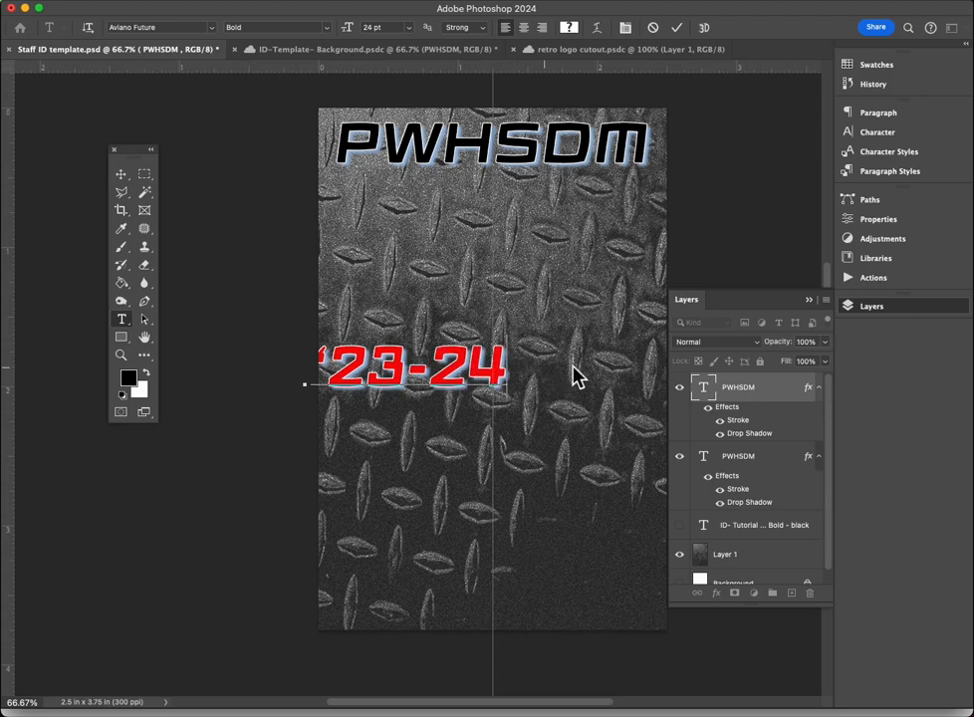
{"action": "left_click", "coordinate": [431, 350]}
{"action": "type", "text": "'"}
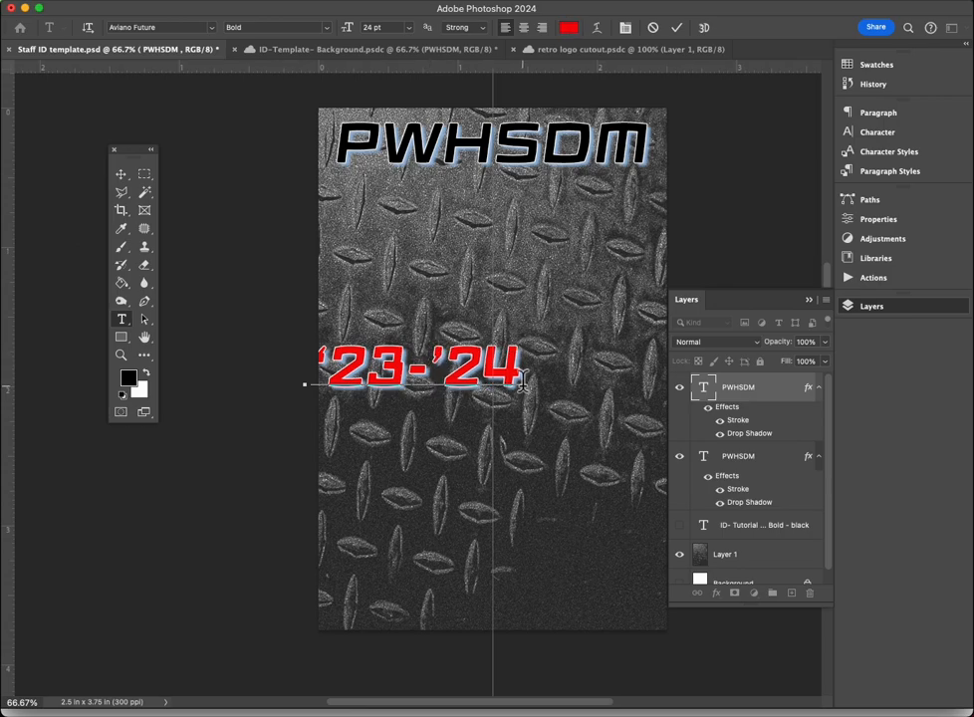
Step: Set the ‘23-’24 text to 12 pt in white and move it beneath the PWHSDM title, centred on the guide
{"action": "left_click_drag", "start_coordinate": [522, 368], "coordinate": [282, 367]}
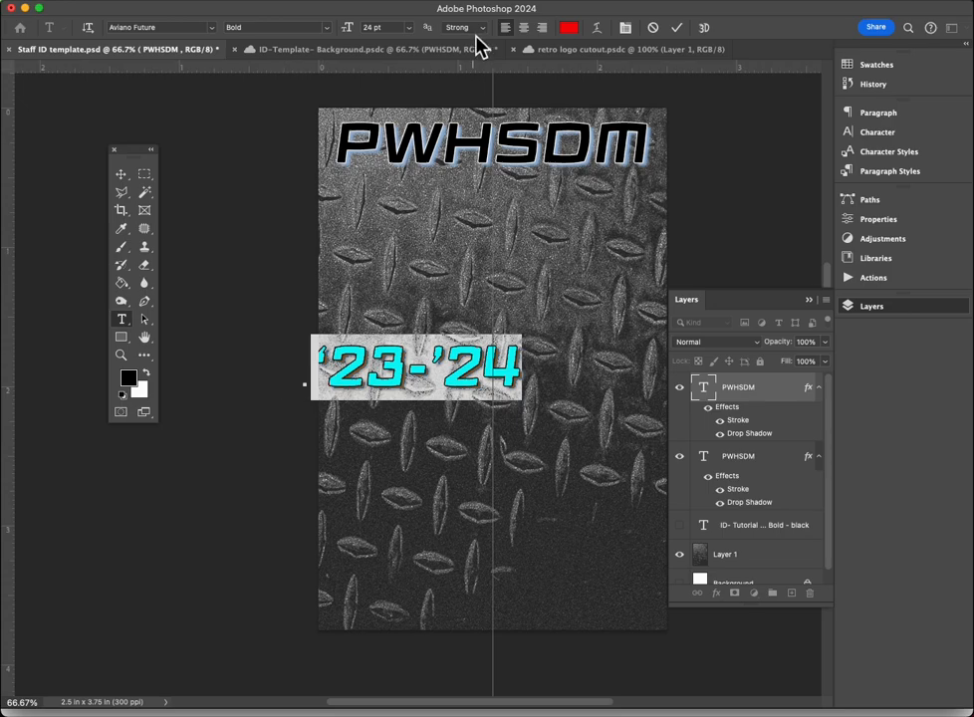
{"action": "left_click", "coordinate": [378, 28]}
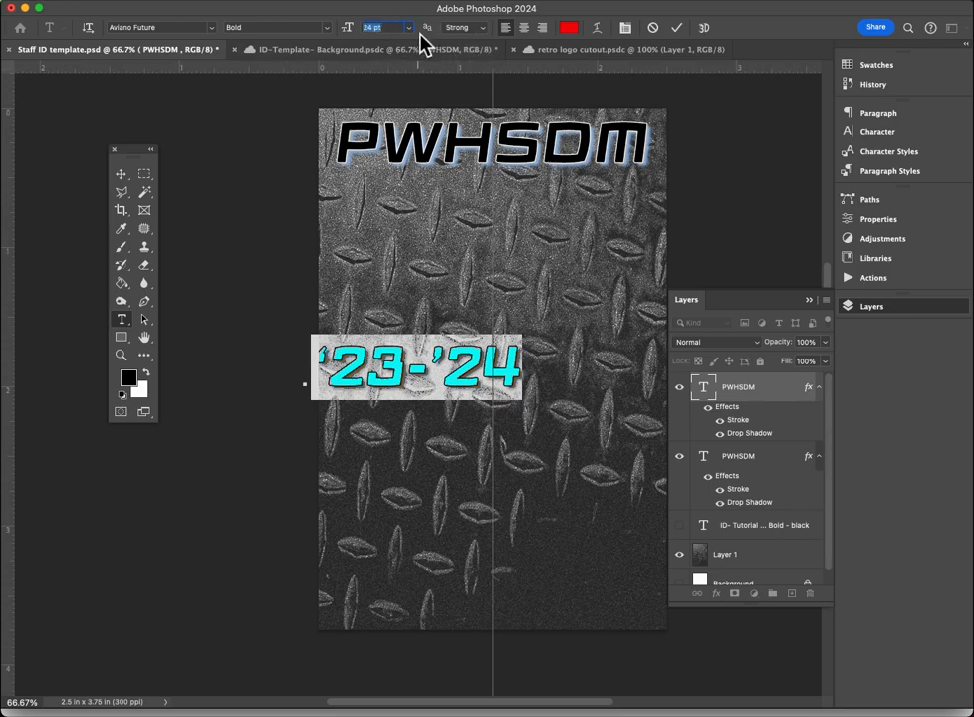
{"action": "left_click", "coordinate": [409, 28]}
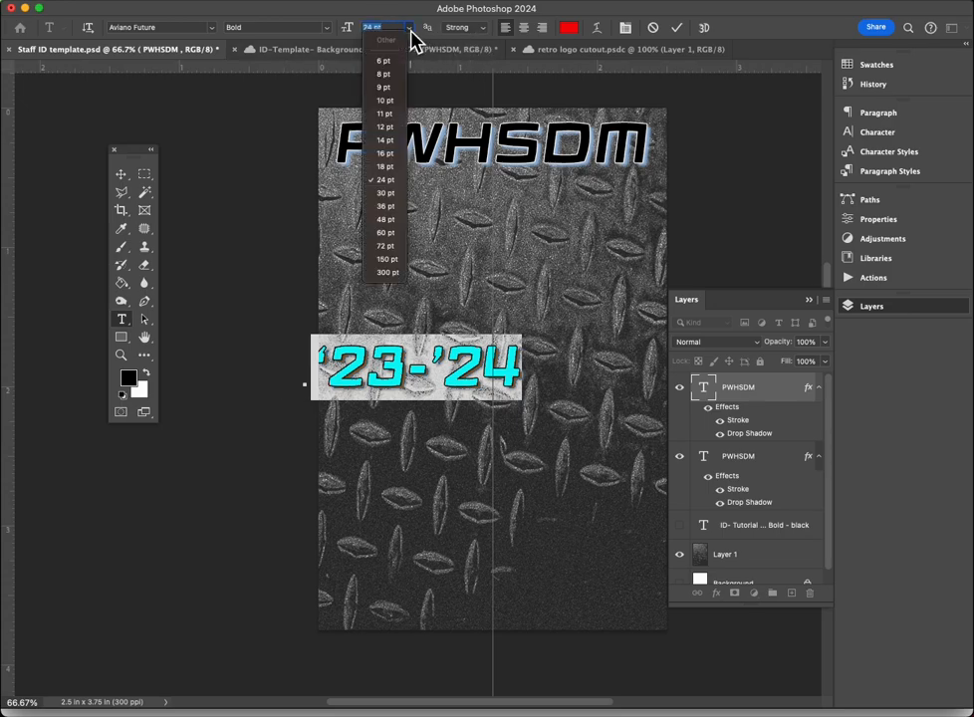
{"action": "left_click", "coordinate": [395, 128]}
{"action": "left_click", "coordinate": [677, 27]}
{"action": "key", "text": "v"}
{"action": "left_click_drag", "start_coordinate": [339, 375], "coordinate": [473, 217]}
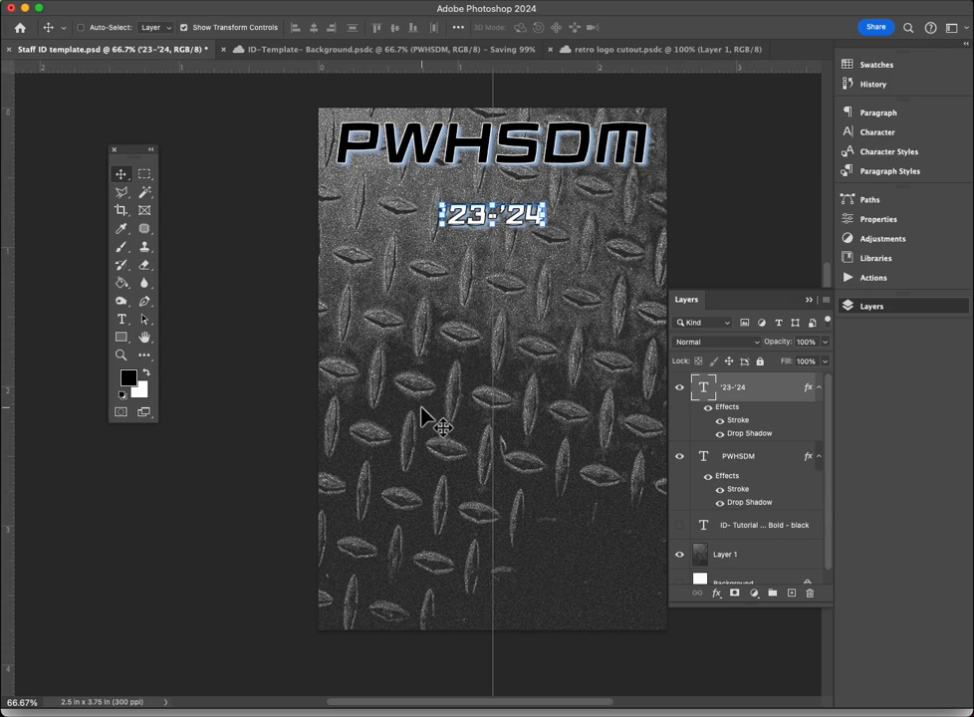
Step: Paste a duplicate of the ‘23-’24 text near the card's lower edge and change its wording to Student Name
{"action": "key", "text": "super+v"}
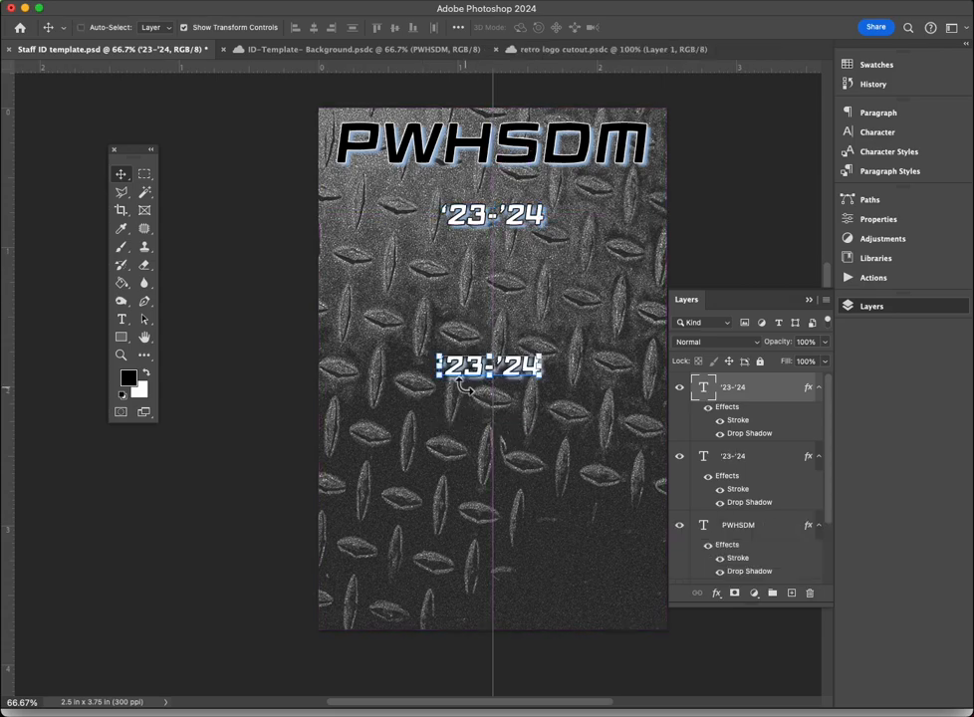
{"action": "left_click_drag", "start_coordinate": [462, 386], "coordinate": [439, 584]}
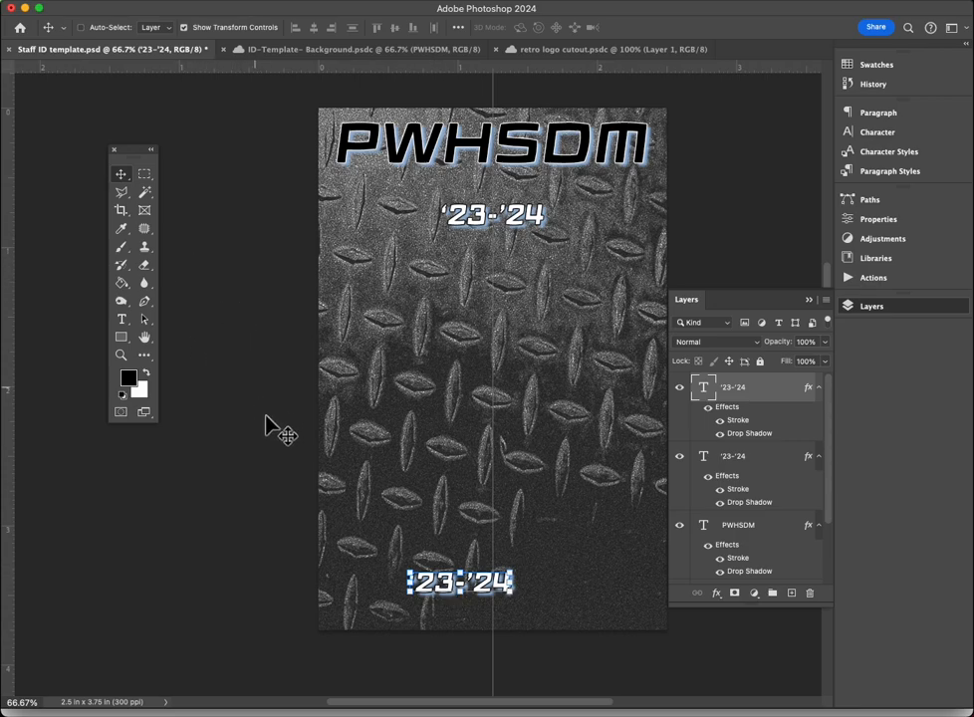
{"action": "key", "text": "t"}
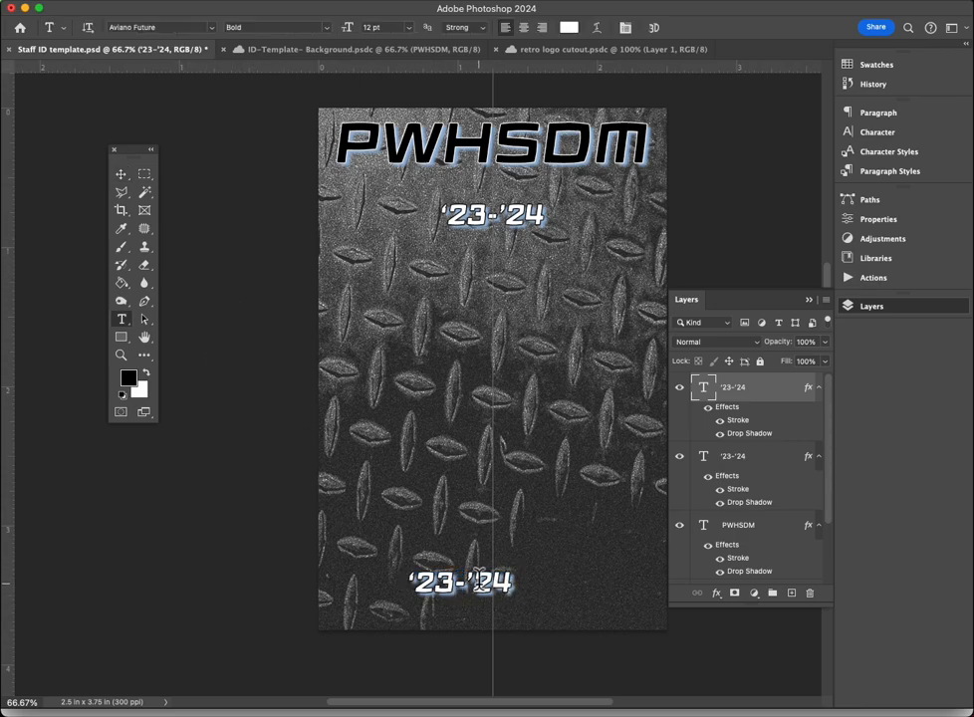
{"action": "double_click", "coordinate": [478, 580]}
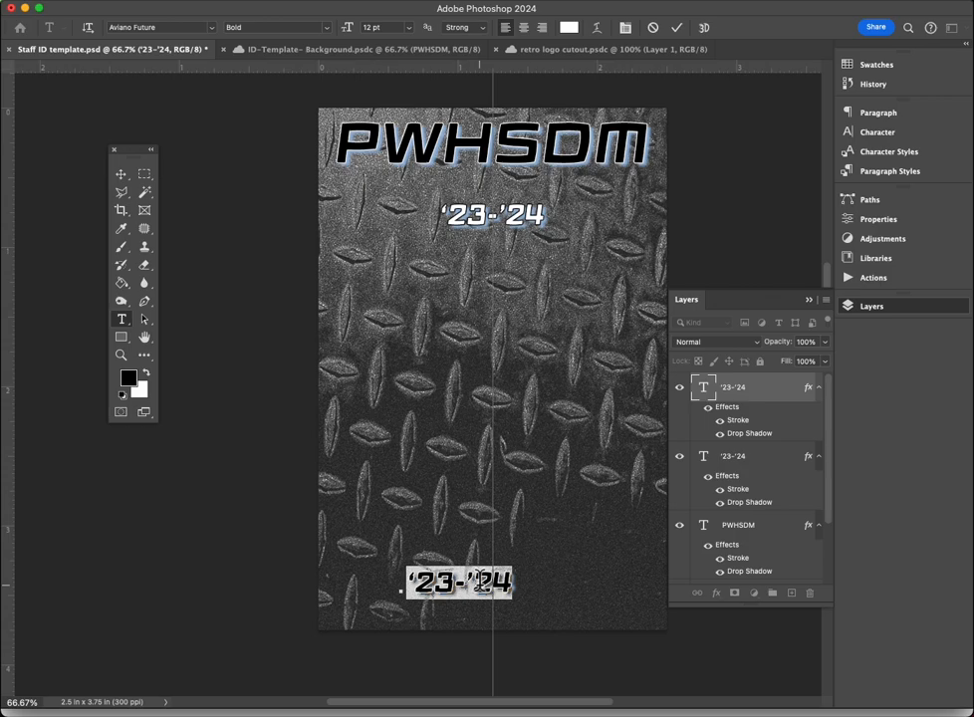
{"action": "type", "text": "Student"}
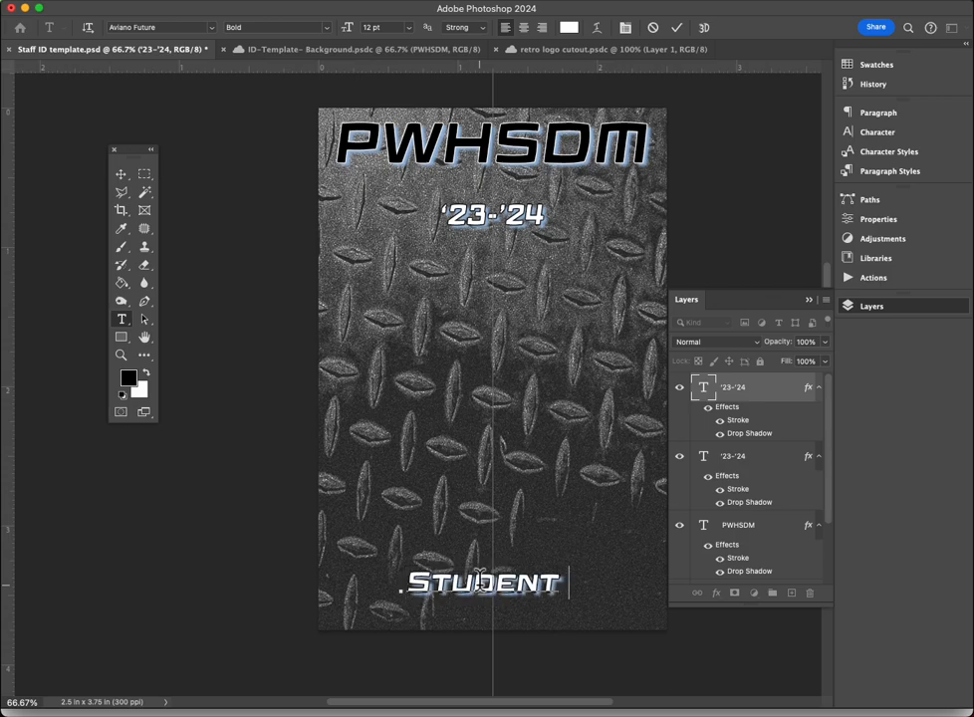
{"action": "type", "text": " Name"}
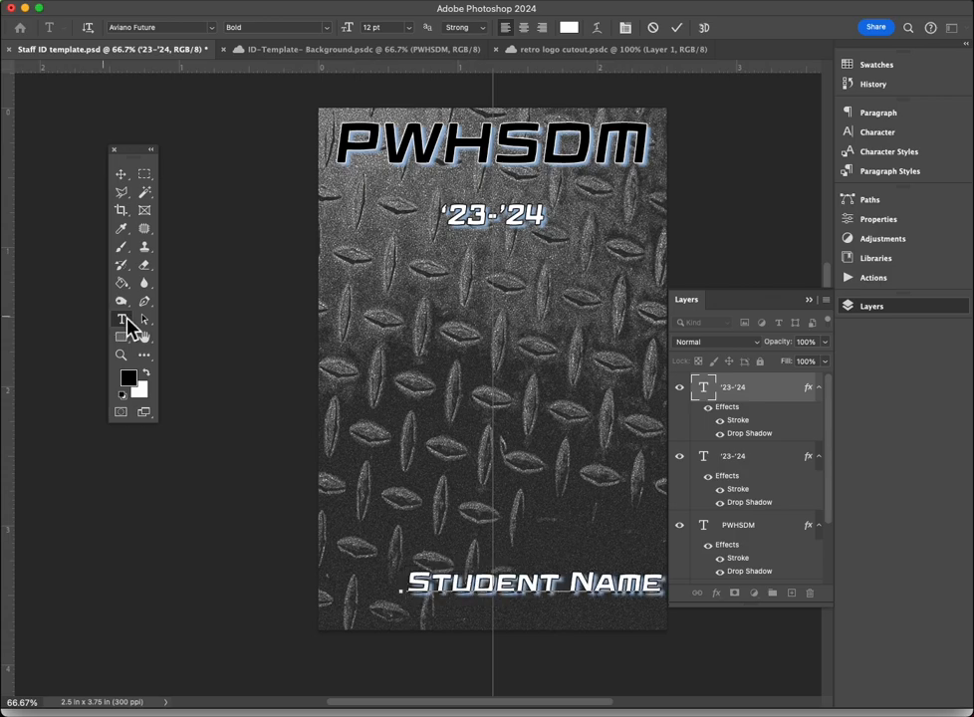
{"action": "left_click", "coordinate": [120, 174]}
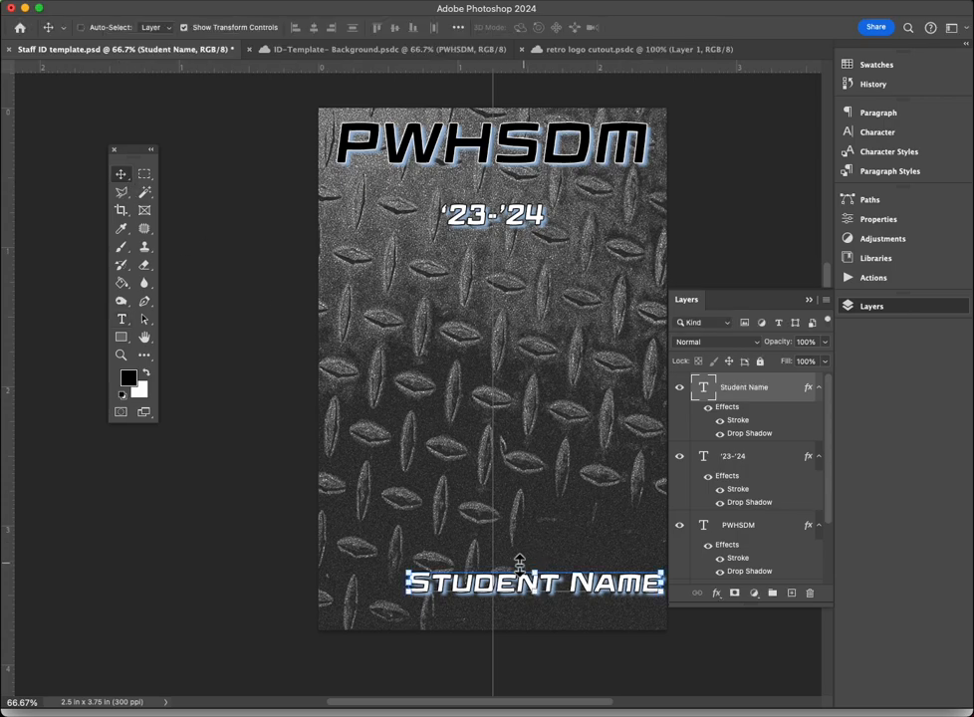
{"action": "left_click_drag", "start_coordinate": [466, 581], "coordinate": [398, 581]}
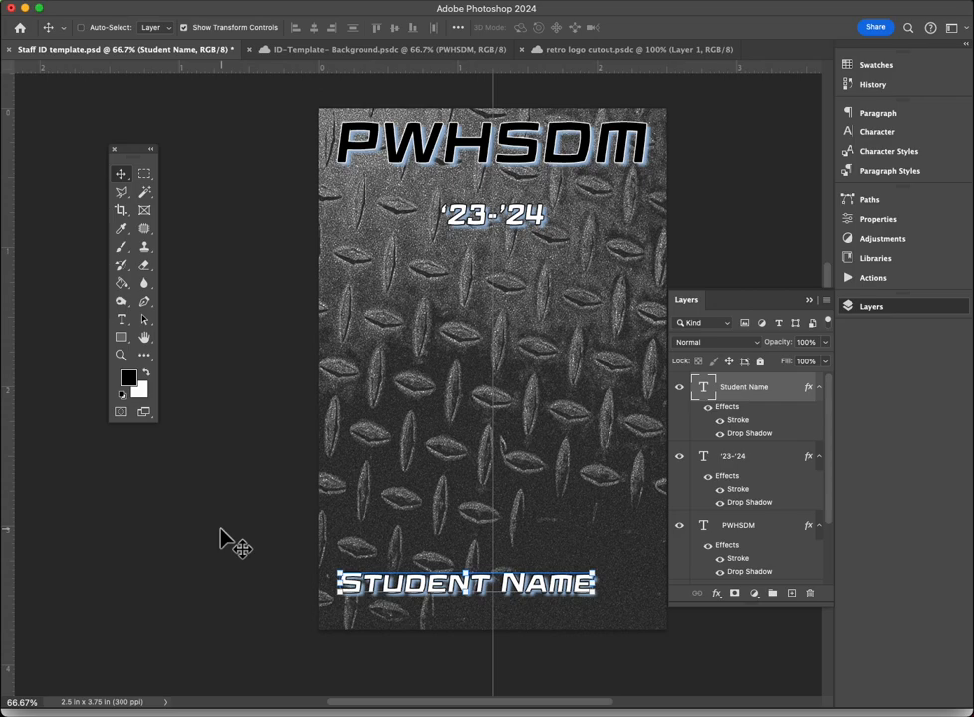
Step: Examine the diagonal words under the title in ID-Template- Background.psdc, and return to Staff ID template.psd
{"action": "mouse_move", "coordinate": [889, 3]}
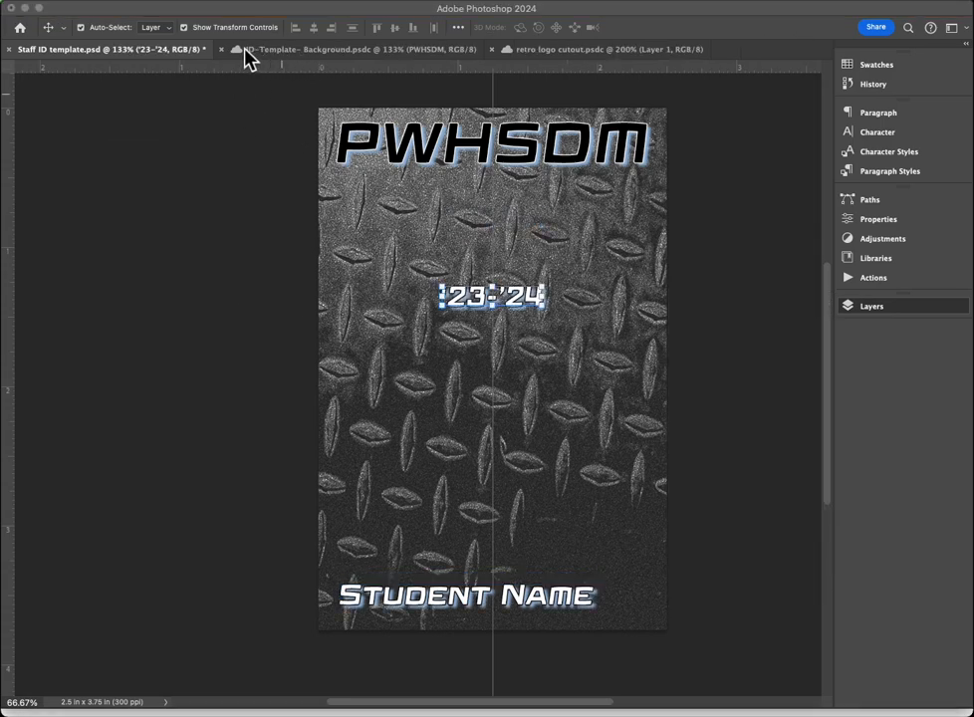
{"action": "left_click", "coordinate": [281, 58]}
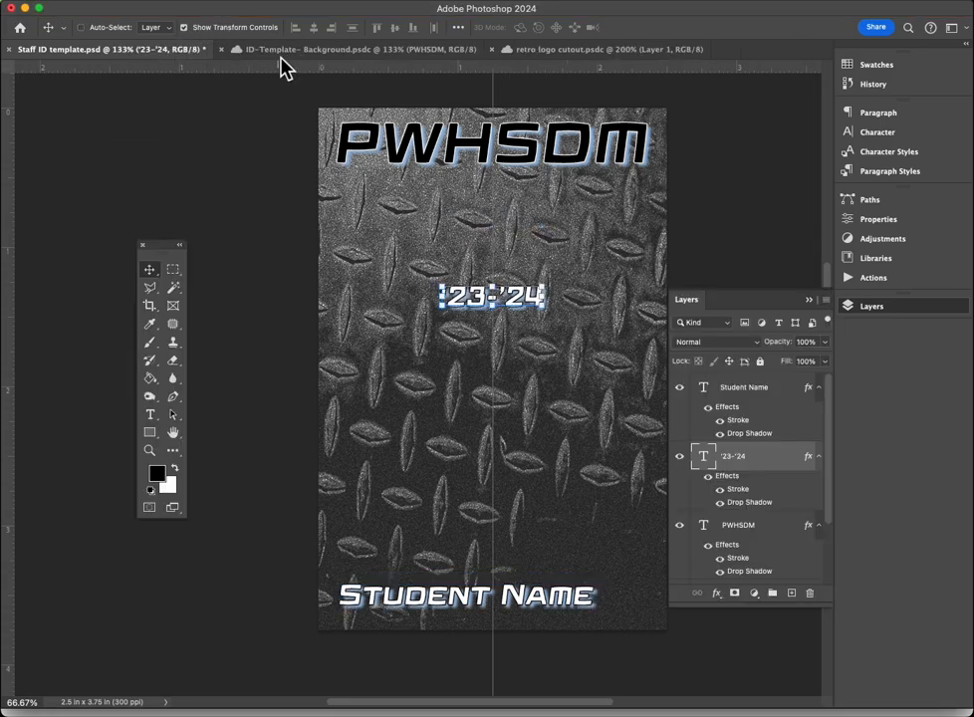
{"action": "left_click", "coordinate": [282, 57]}
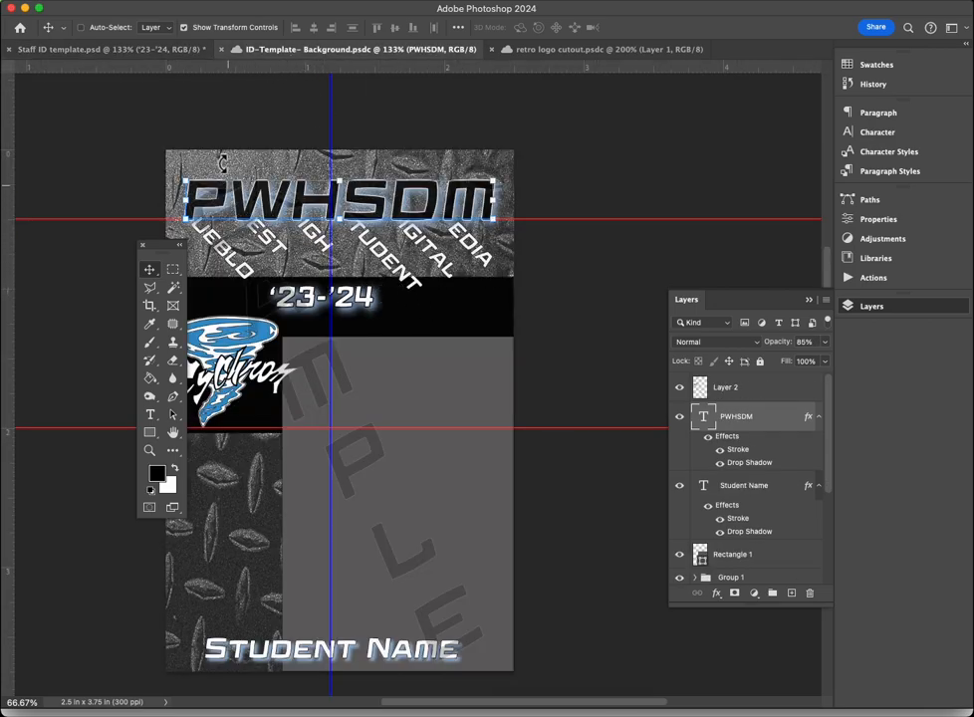
{"action": "left_click", "coordinate": [117, 57]}
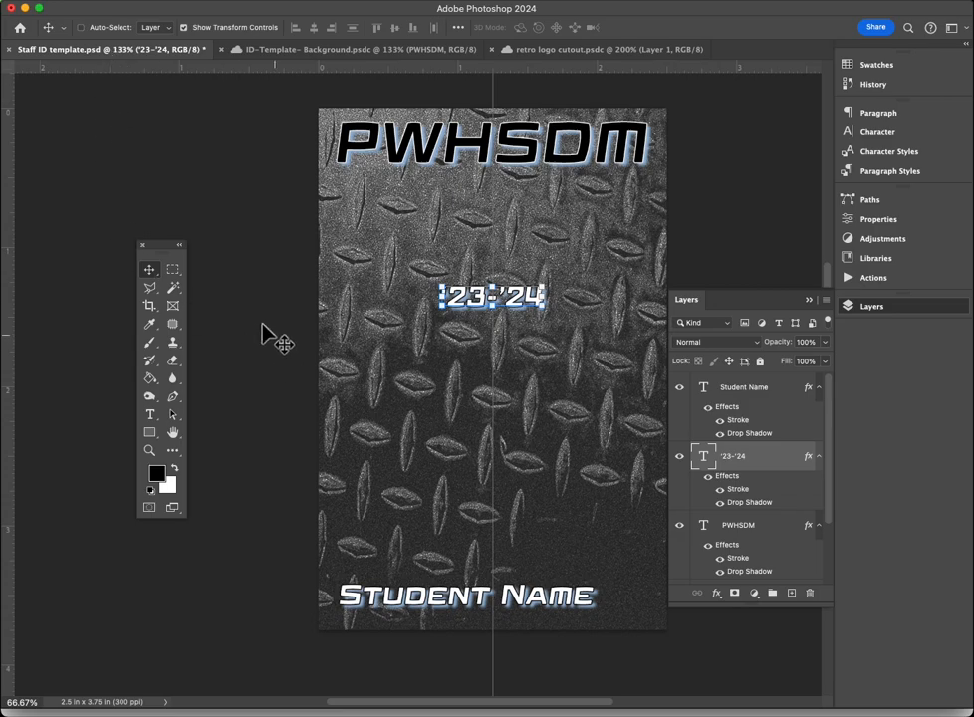
Step: Draw a straight diagonal path with the Pen tool from the base of the P in PWHSDM down to the right
{"action": "left_click", "coordinate": [176, 401]}
{"action": "right_click", "coordinate": [176, 402]}
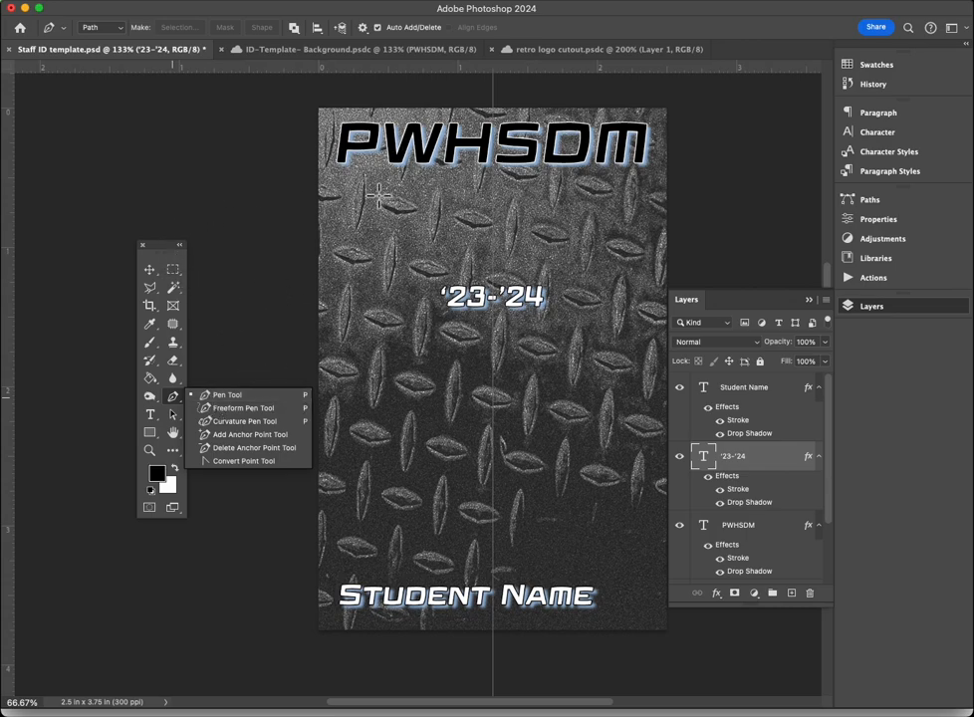
{"action": "left_click", "coordinate": [176, 398]}
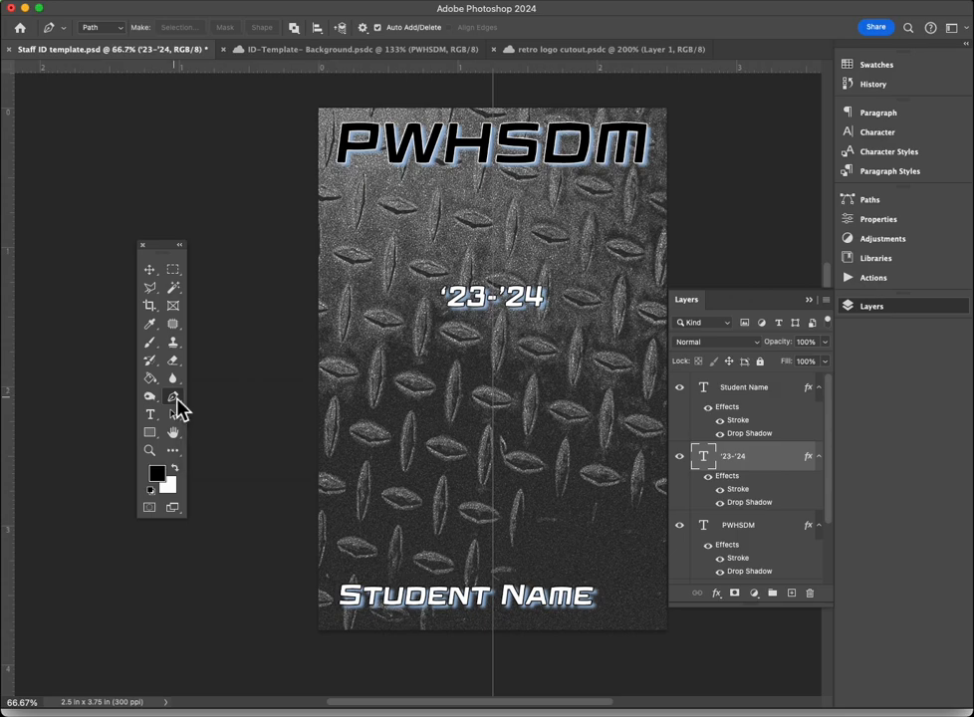
{"action": "left_click", "coordinate": [344, 165]}
{"action": "left_click", "coordinate": [409, 248]}
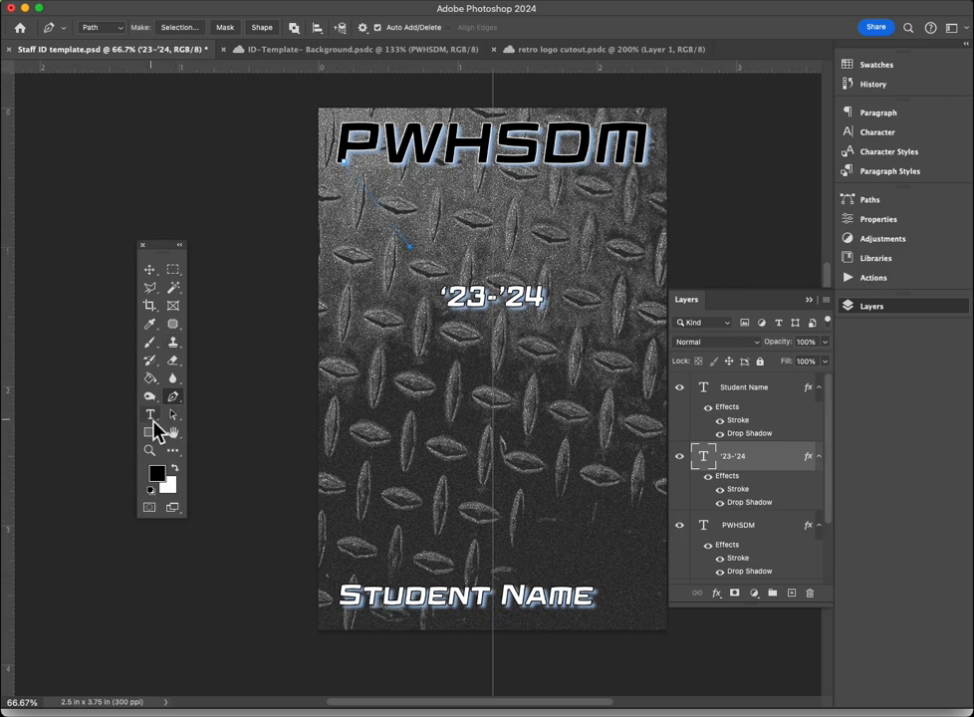
Step: Set the type size to 8 pt and add the text ueblo along the diagonal path under the P
{"action": "left_click", "coordinate": [150, 416]}
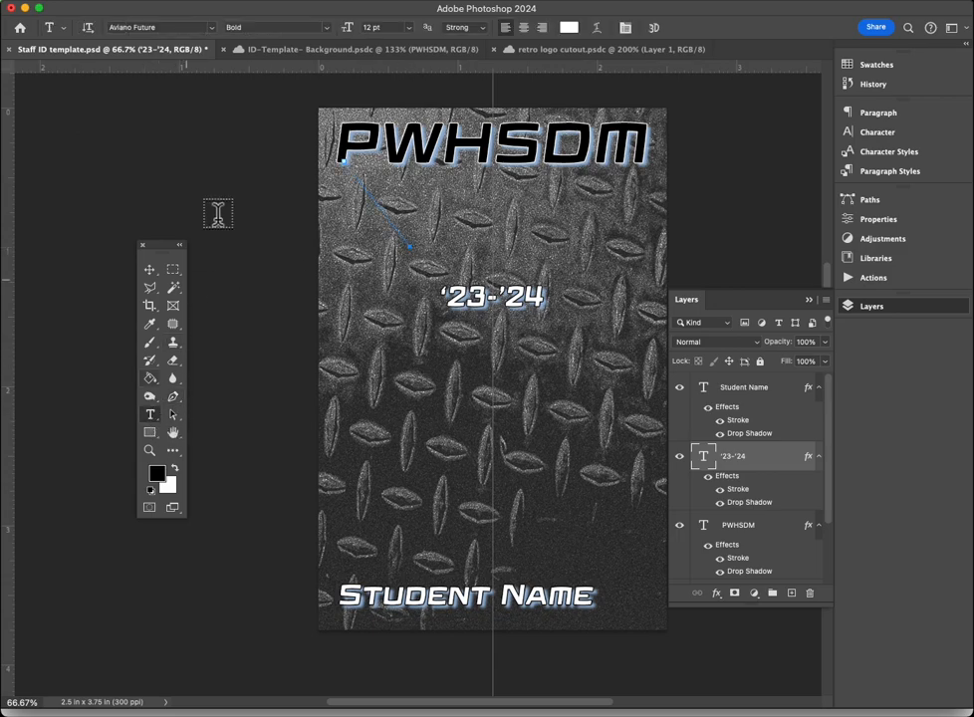
{"action": "left_click", "coordinate": [410, 29]}
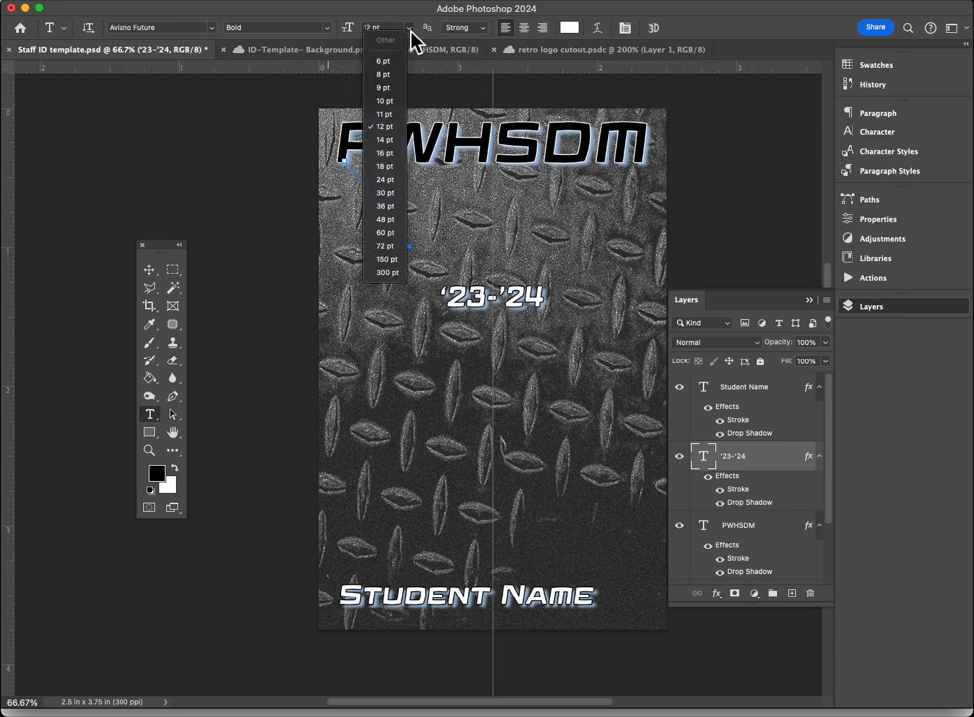
{"action": "left_click", "coordinate": [386, 74]}
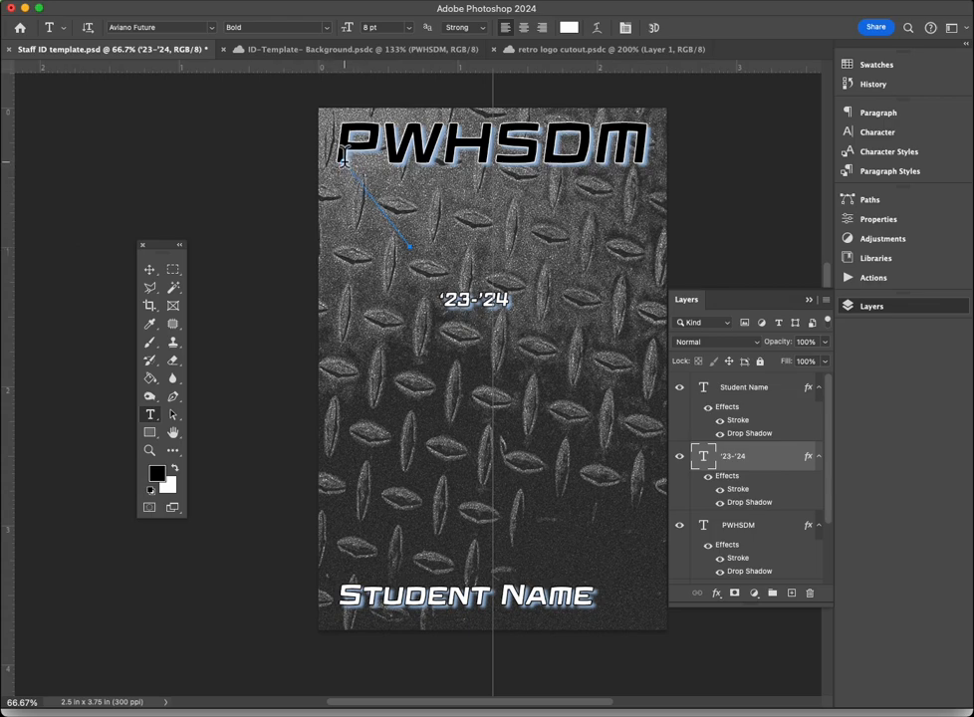
{"action": "left_click", "coordinate": [342, 160]}
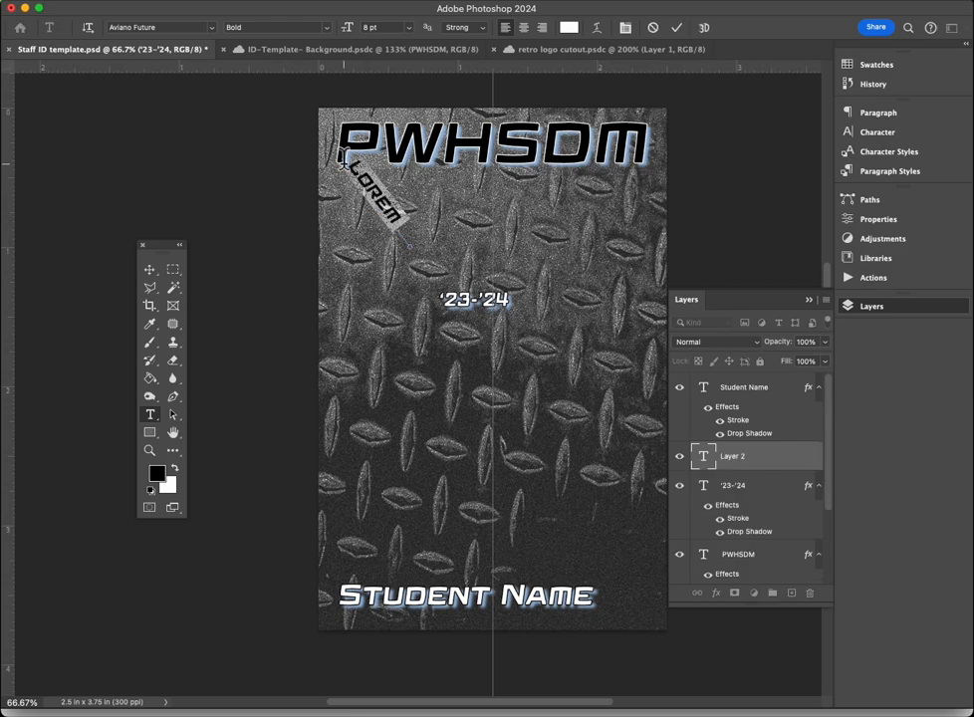
{"action": "type", "text": "ue"}
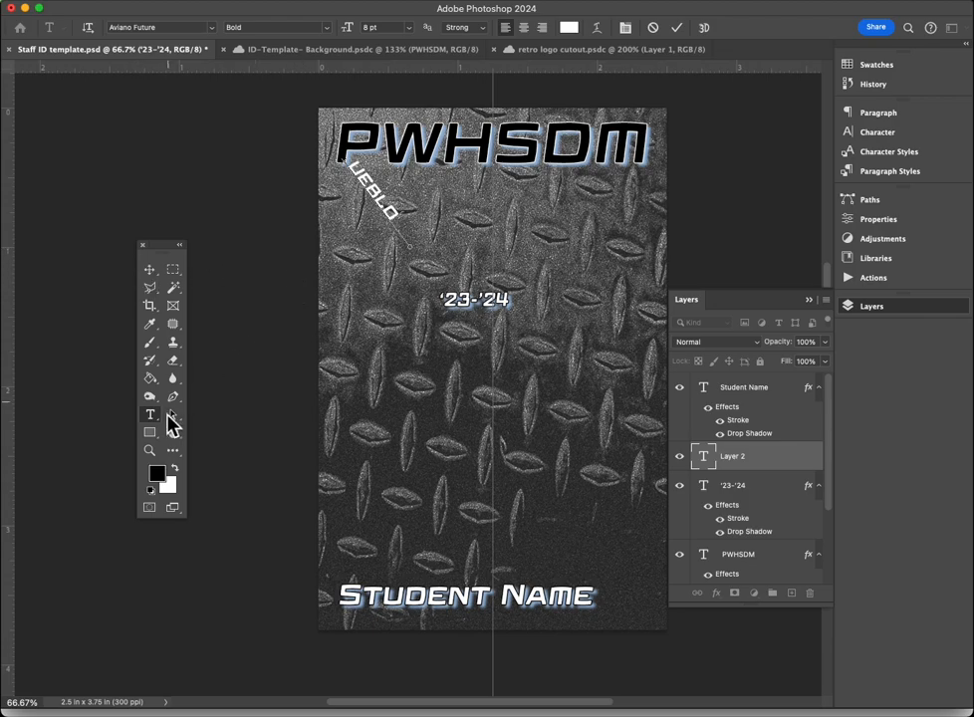
{"action": "left_click", "coordinate": [150, 271]}
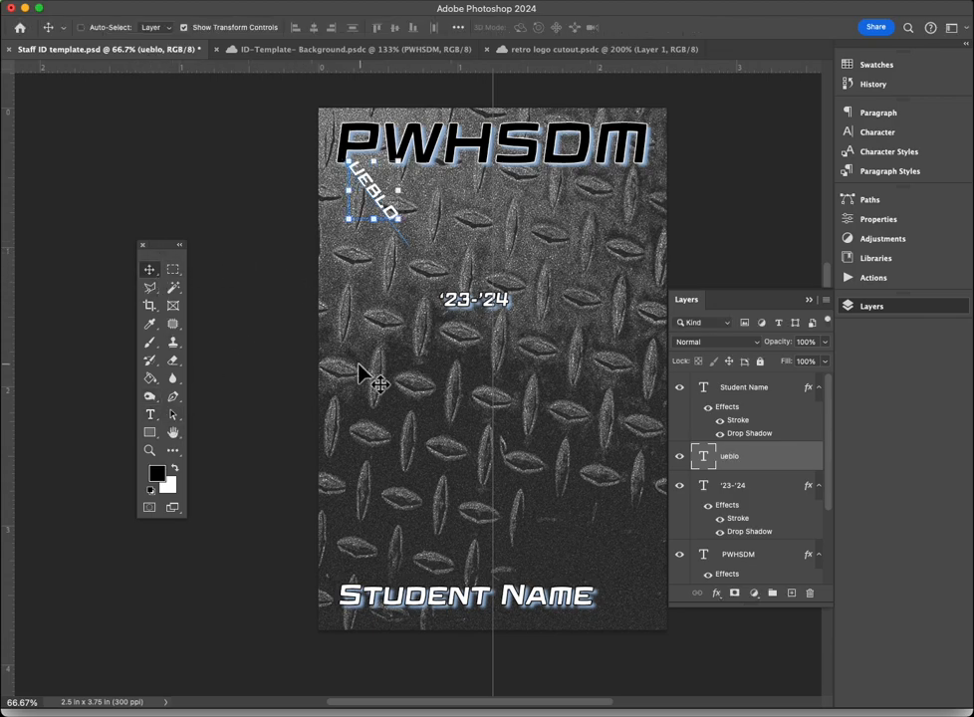
Step: Add a 1 px black outside Stroke to the ueblo text layer and apply the layer style
{"action": "left_click", "coordinate": [717, 595]}
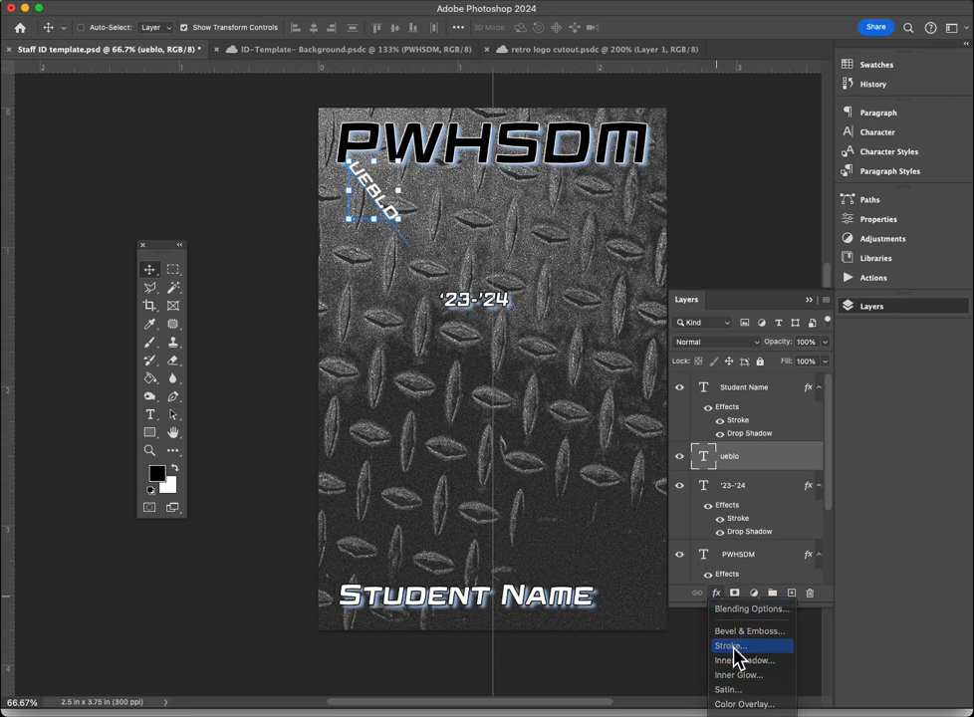
{"action": "left_click", "coordinate": [734, 649]}
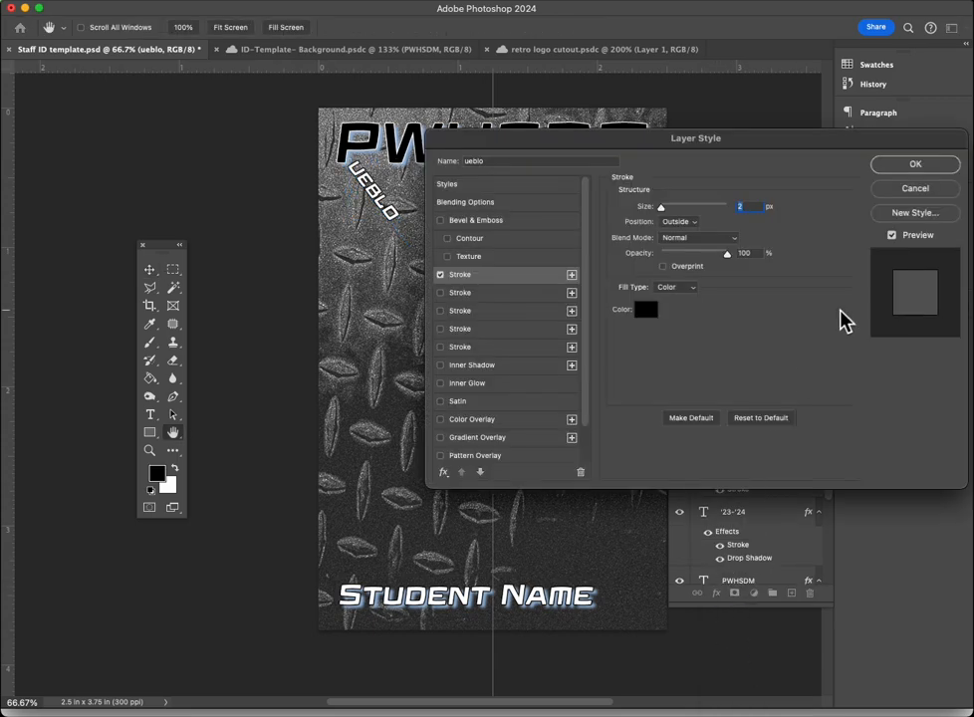
{"action": "key", "text": "Down"}
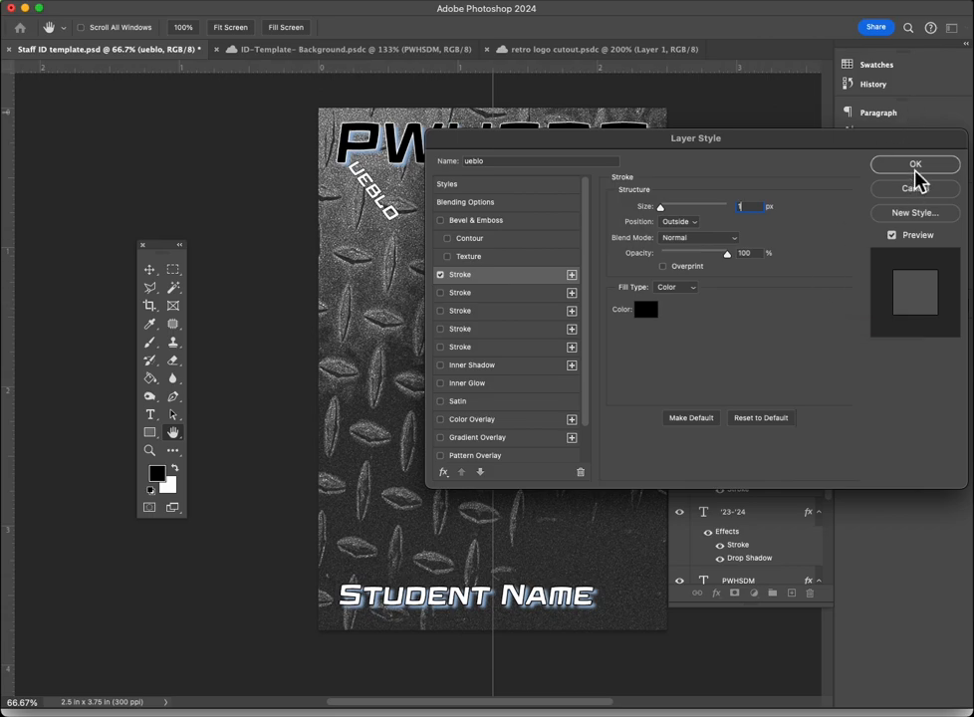
{"action": "left_click", "coordinate": [914, 166]}
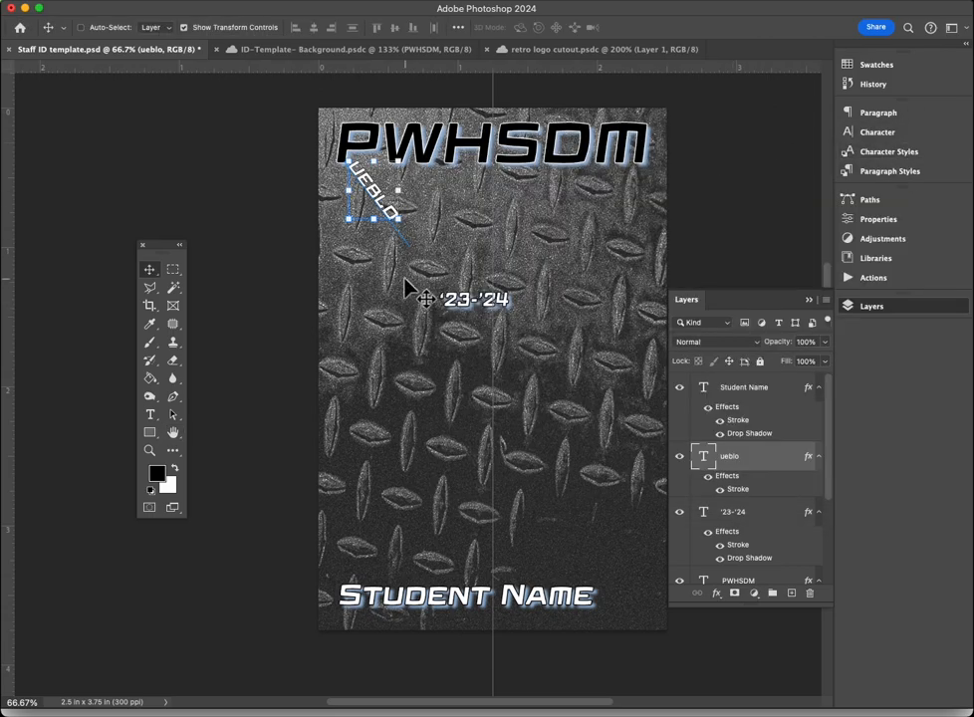
Step: Duplicate the ueblo text layer by copy and paste, and place the copy beneath the W of the title
{"action": "key", "text": "super"}
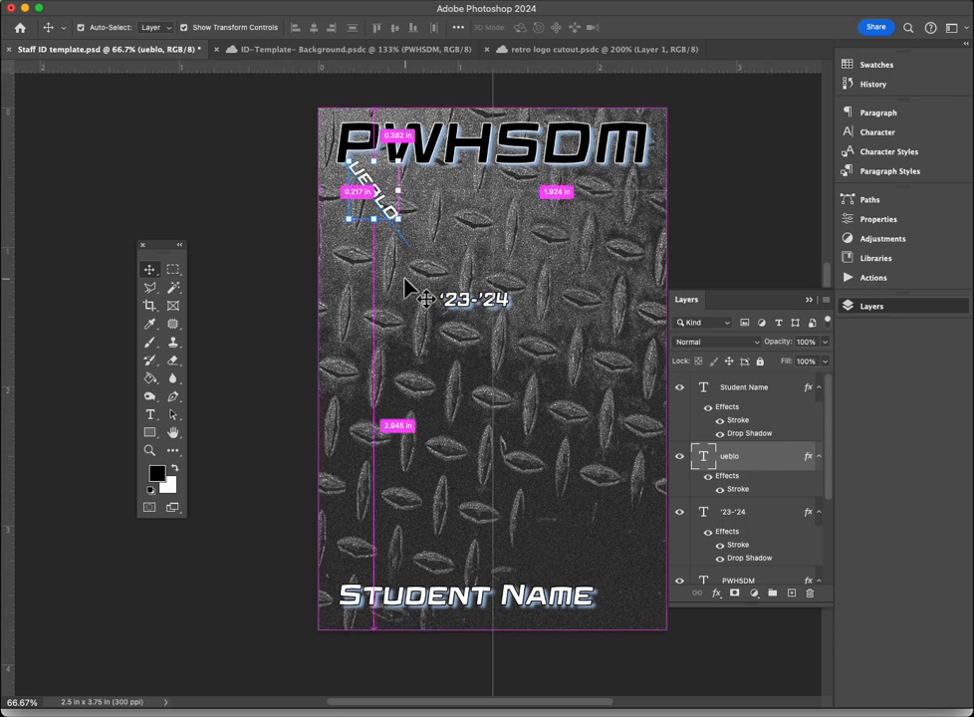
{"action": "key", "text": "super+v"}
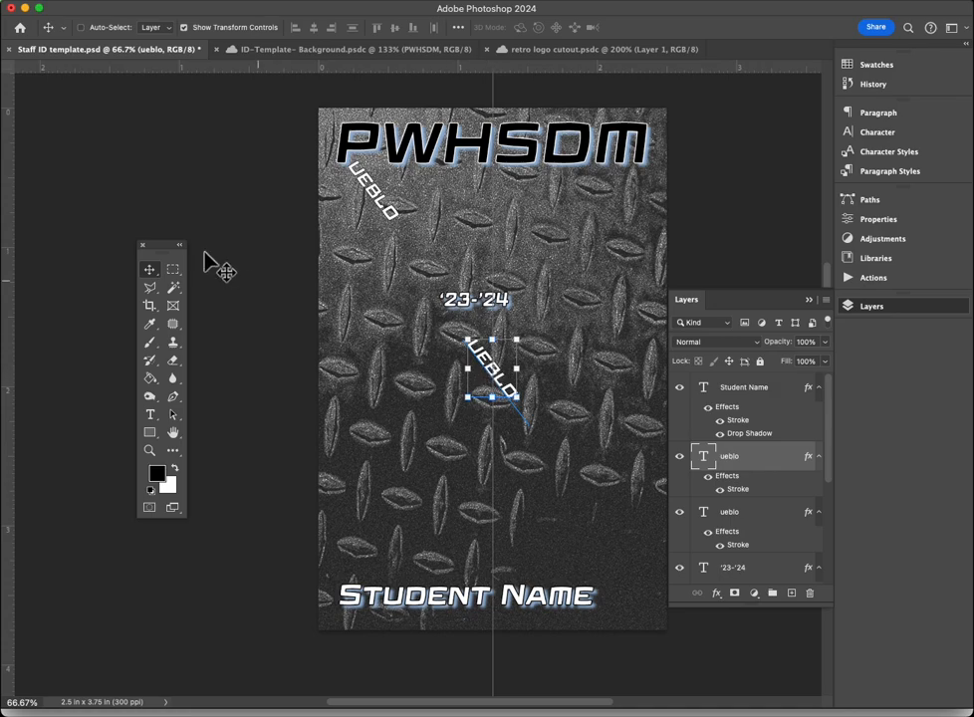
{"action": "left_click_drag", "start_coordinate": [478, 358], "coordinate": [402, 183]}
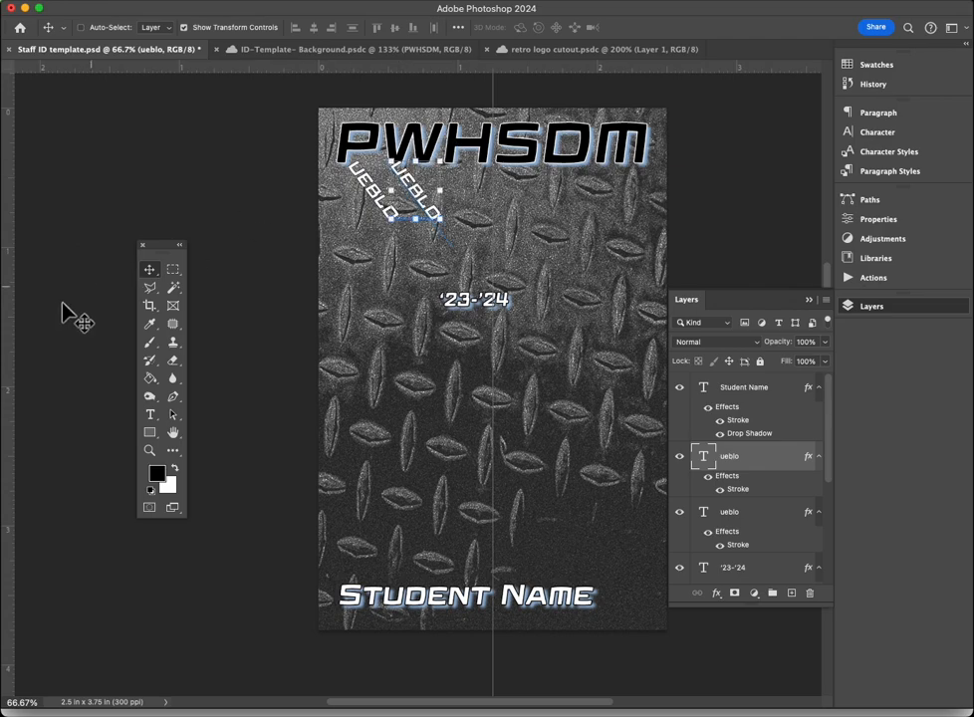
Step: Replace the ueblo copy under the W with est, and place a horizontal guide along the base of the PWHSDM title
{"action": "left_click", "coordinate": [150, 414]}
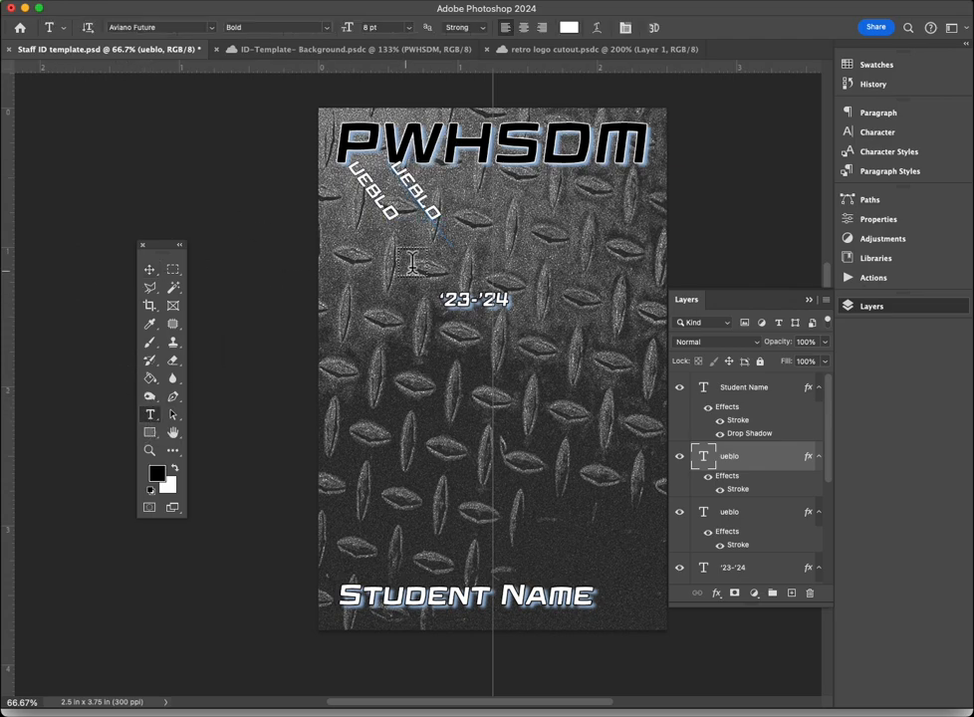
{"action": "double_click", "coordinate": [435, 207]}
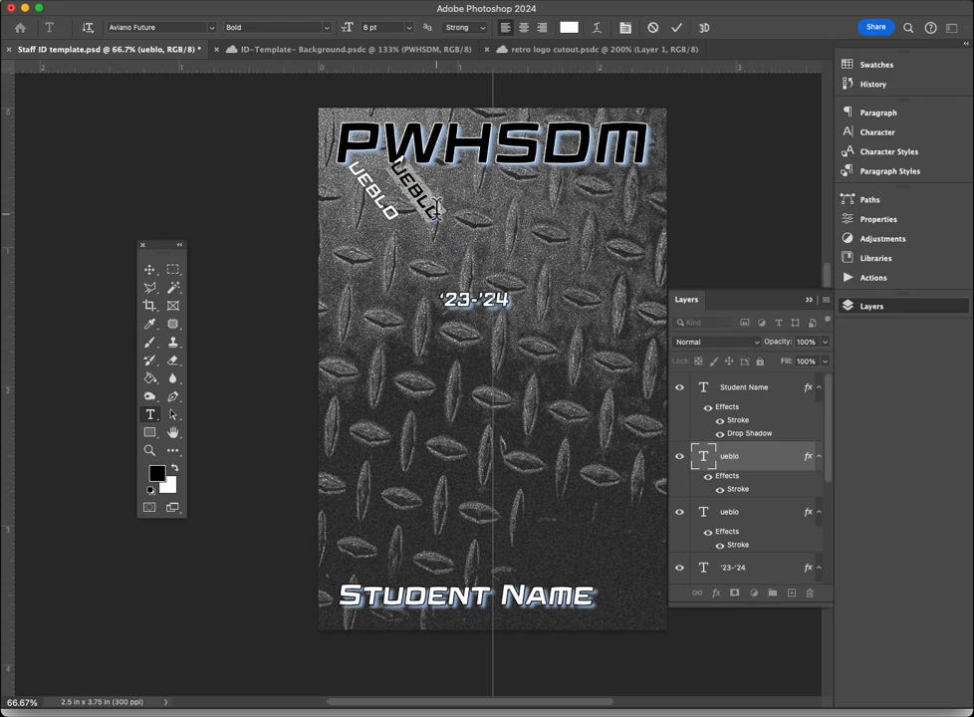
{"action": "key", "text": "BackSpace"}
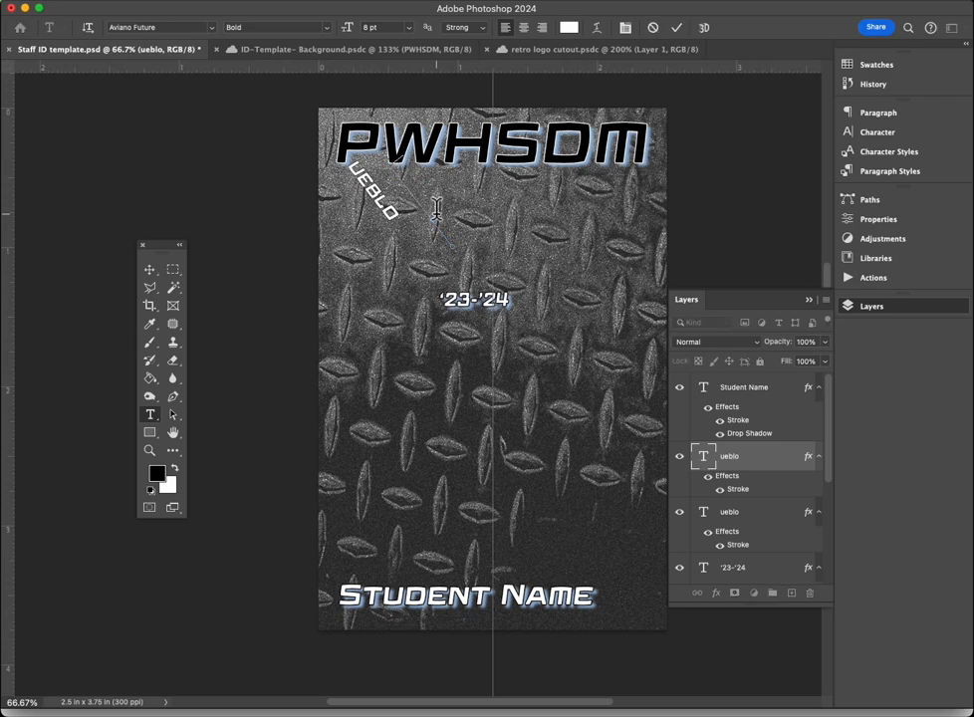
{"action": "type", "text": "es"}
{"action": "key", "text": "super+Return"}
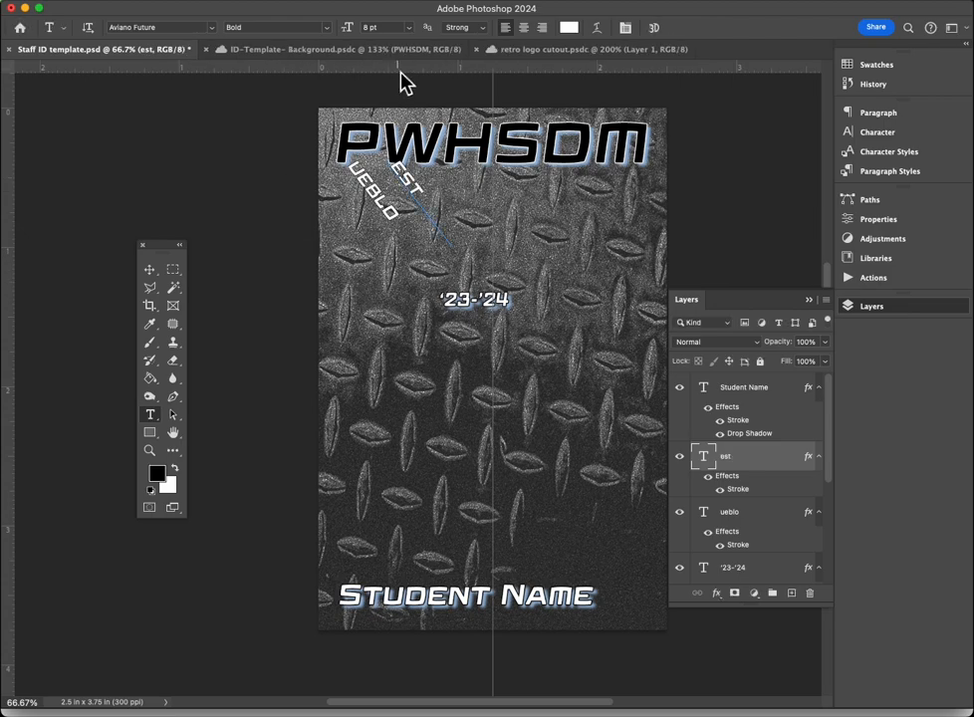
{"action": "left_click_drag", "start_coordinate": [363, 71], "coordinate": [374, 159]}
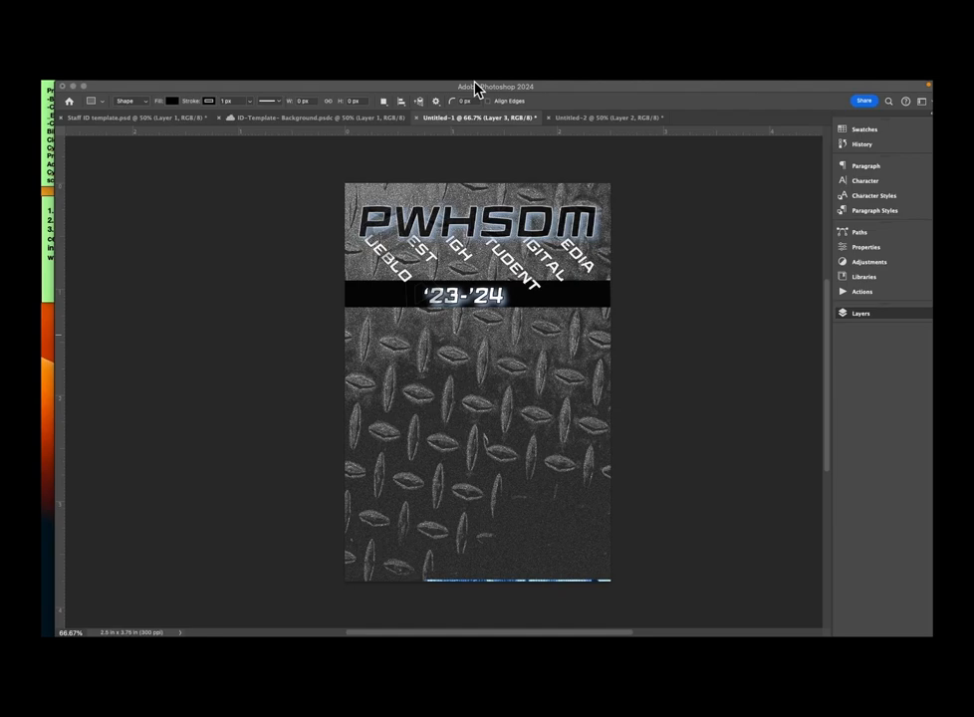
Step: Draw a black rectangle about 2.8 by 1.18 in across the card behind the ‘23-’24 band, and add a new layer
{"action": "left_click", "coordinate": [276, 202]}
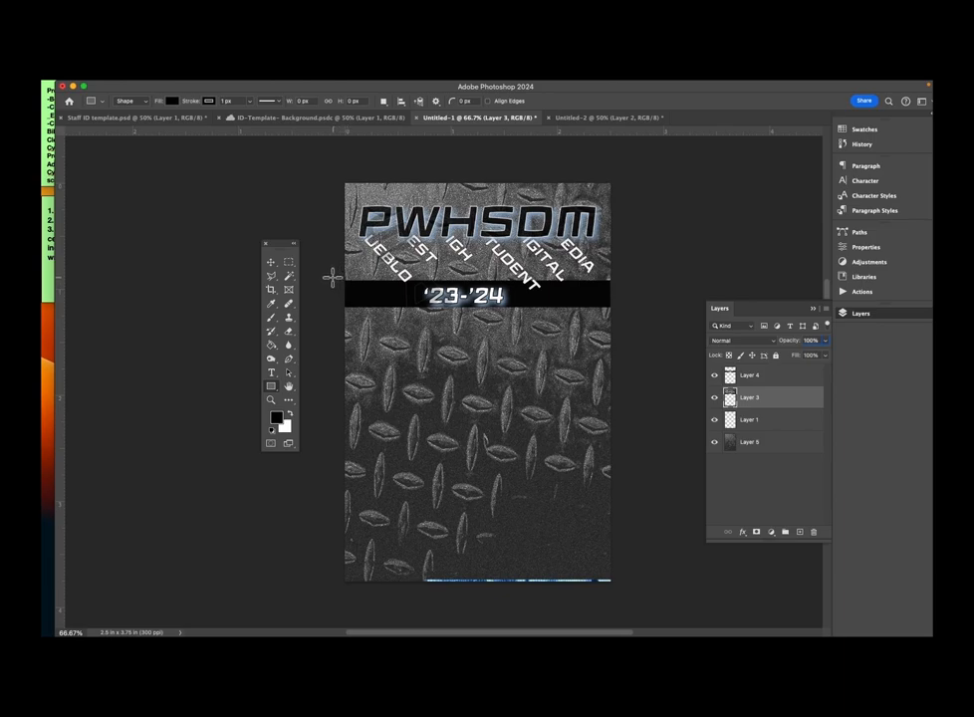
{"action": "left_click_drag", "start_coordinate": [332, 277], "coordinate": [631, 412]}
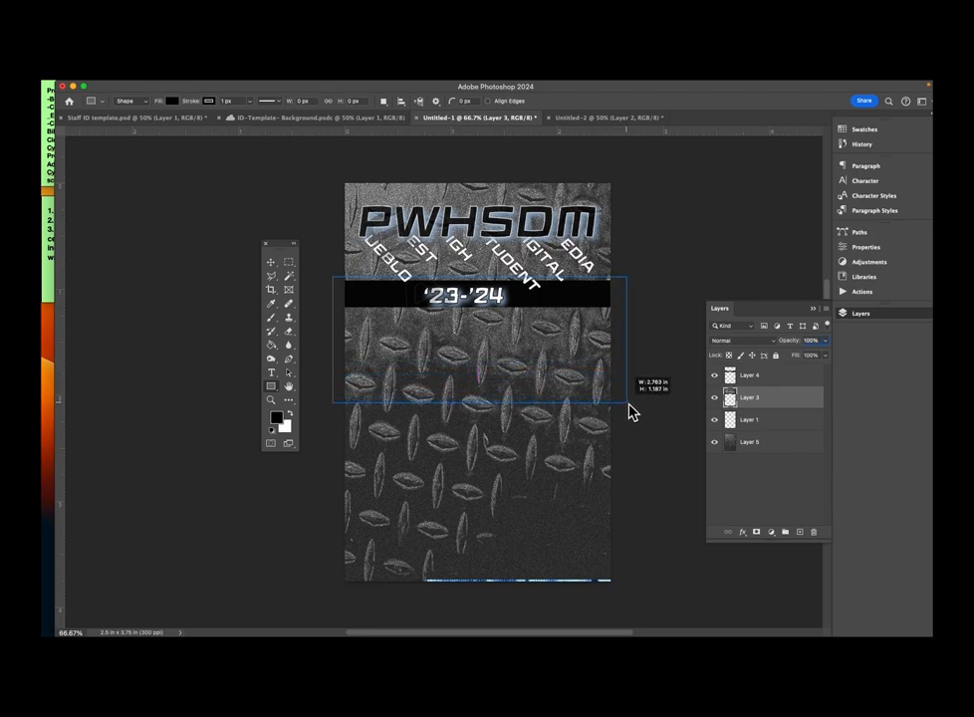
{"action": "left_click_drag", "start_coordinate": [628, 404], "coordinate": [633, 405]}
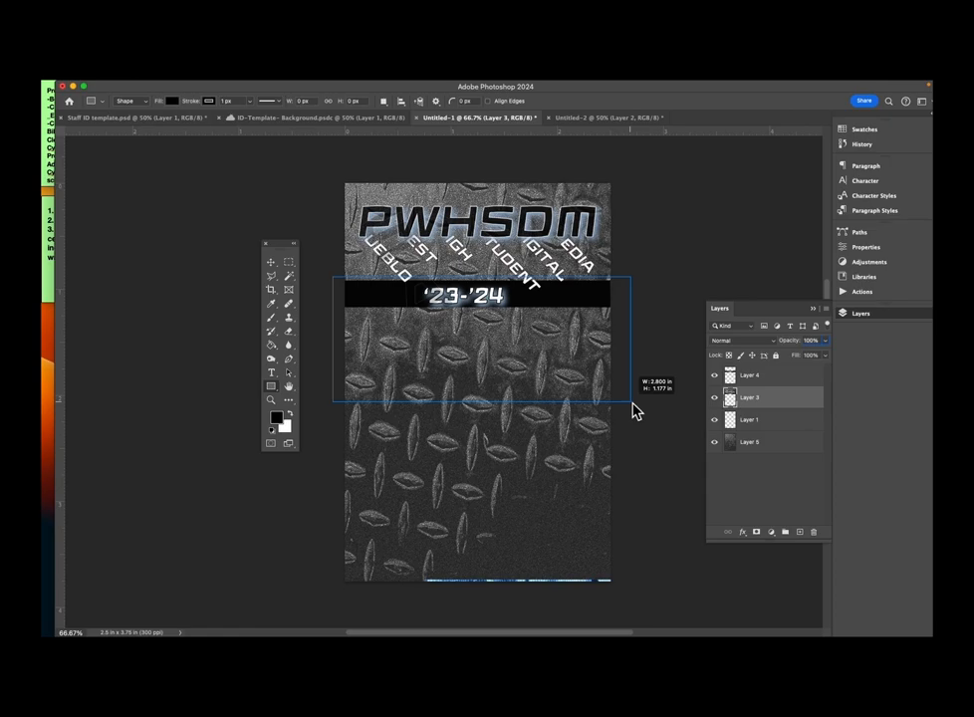
{"action": "left_click_drag", "start_coordinate": [635, 410], "coordinate": [631, 403]}
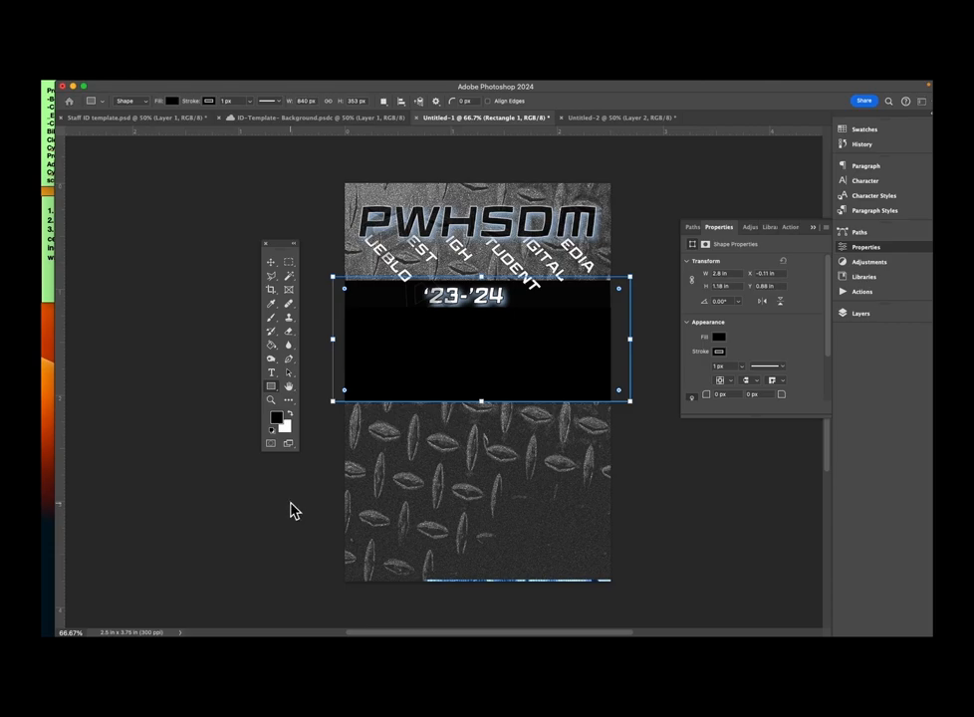
{"action": "key", "text": "super+e"}
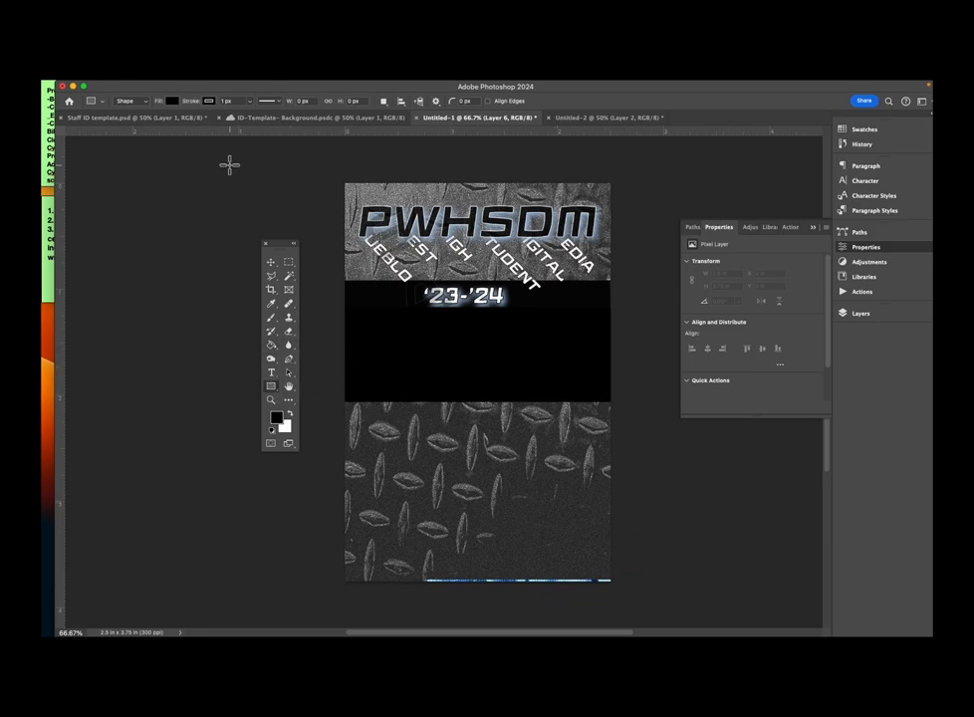
Step: Draw a dark gray rectangle about 1.74 by 2.41 in filling the card's lower-right area, and add a new layer above it
{"action": "left_click", "coordinate": [173, 103]}
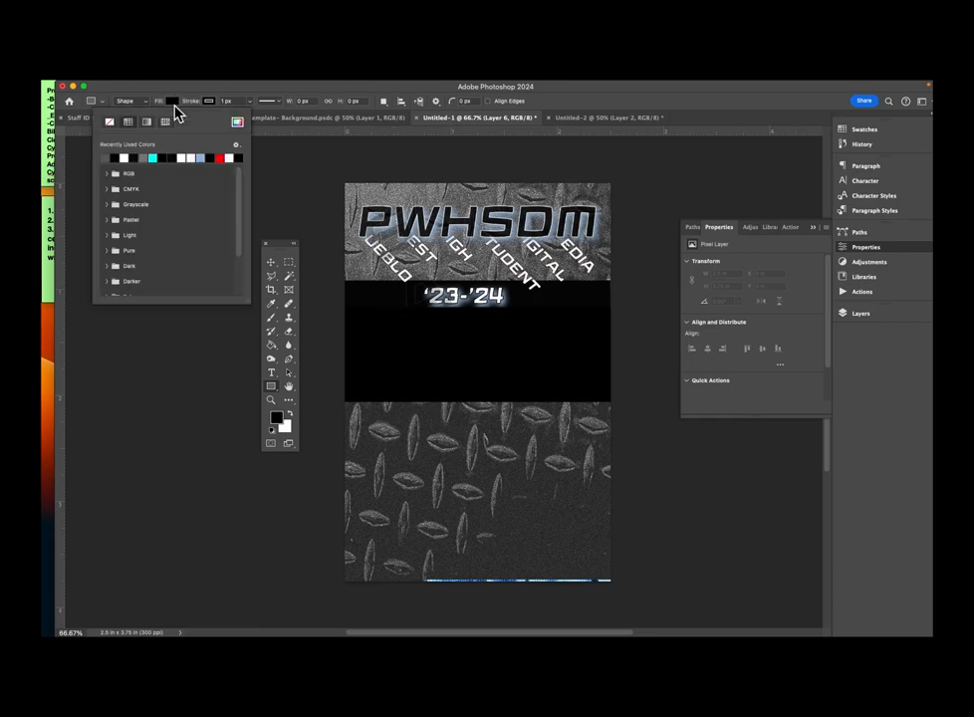
{"action": "left_click", "coordinate": [106, 156]}
{"action": "left_click", "coordinate": [336, 489]}
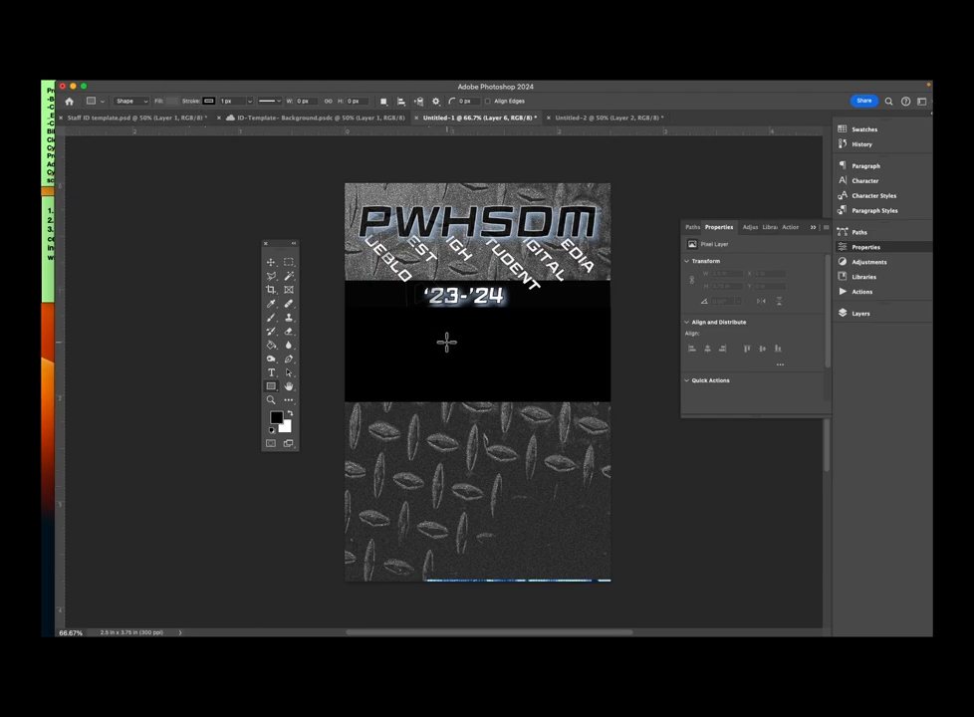
{"action": "left_click_drag", "start_coordinate": [446, 343], "coordinate": [608, 577]}
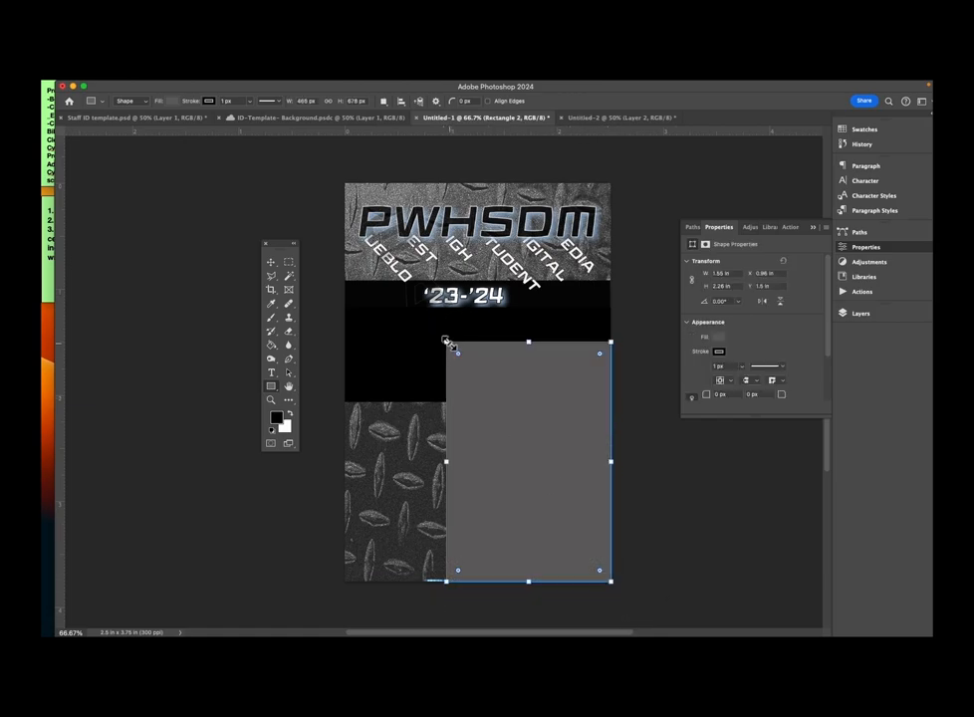
{"action": "left_click_drag", "start_coordinate": [446, 341], "coordinate": [426, 326]}
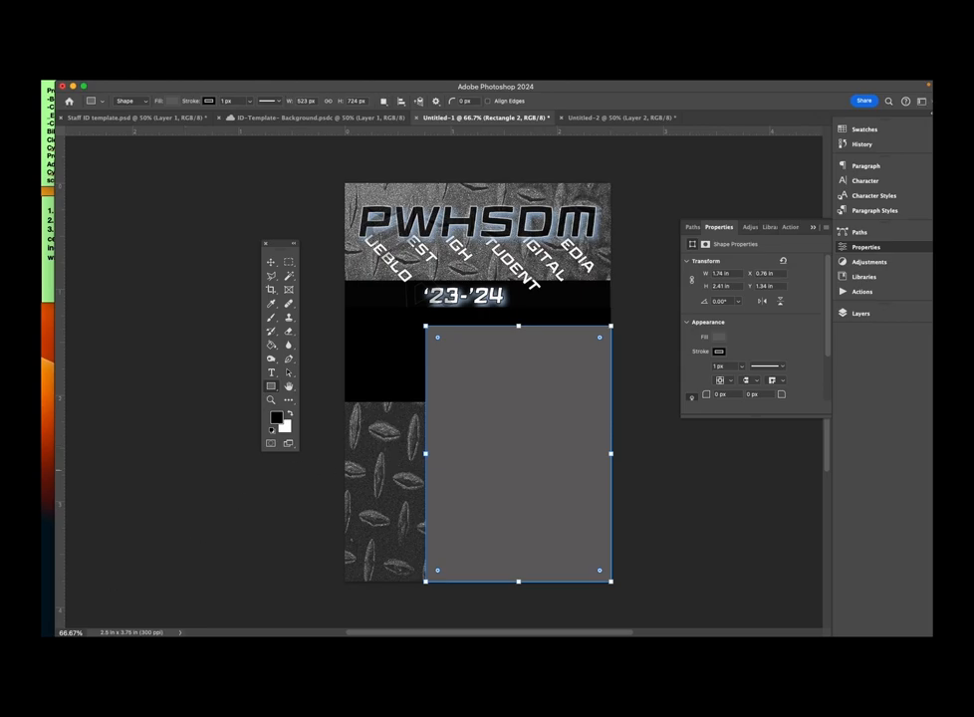
{"action": "key", "text": "alt+shift+super+n"}
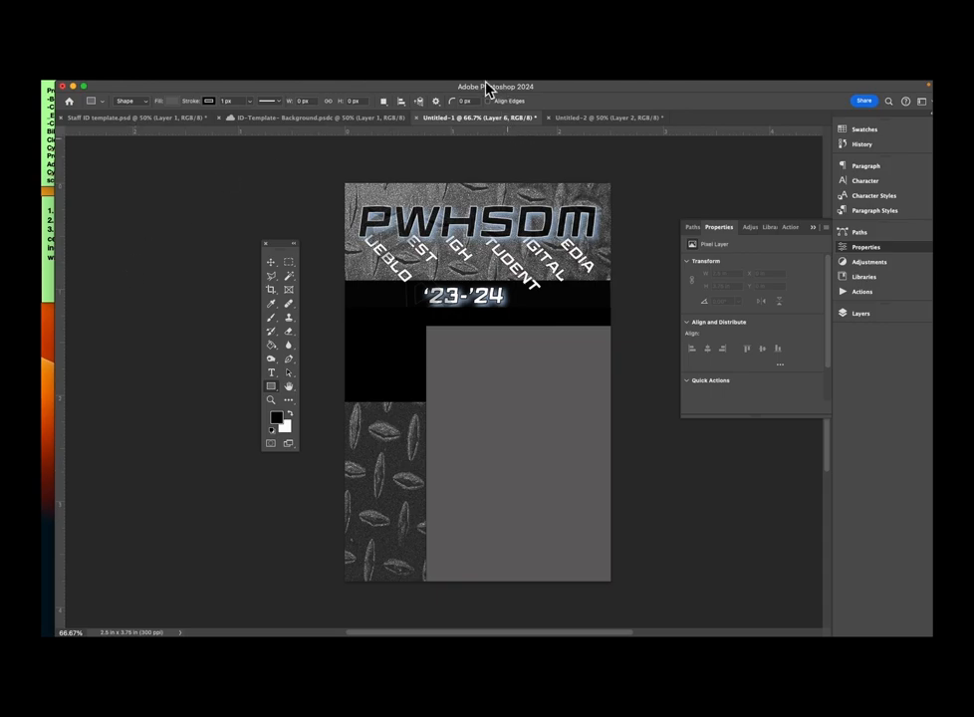
Step: Copy the entire tornado logo from retro logo cutout.psdc and paste it into the Untitled-1 card document
{"action": "mouse_move", "coordinate": [555, 89]}
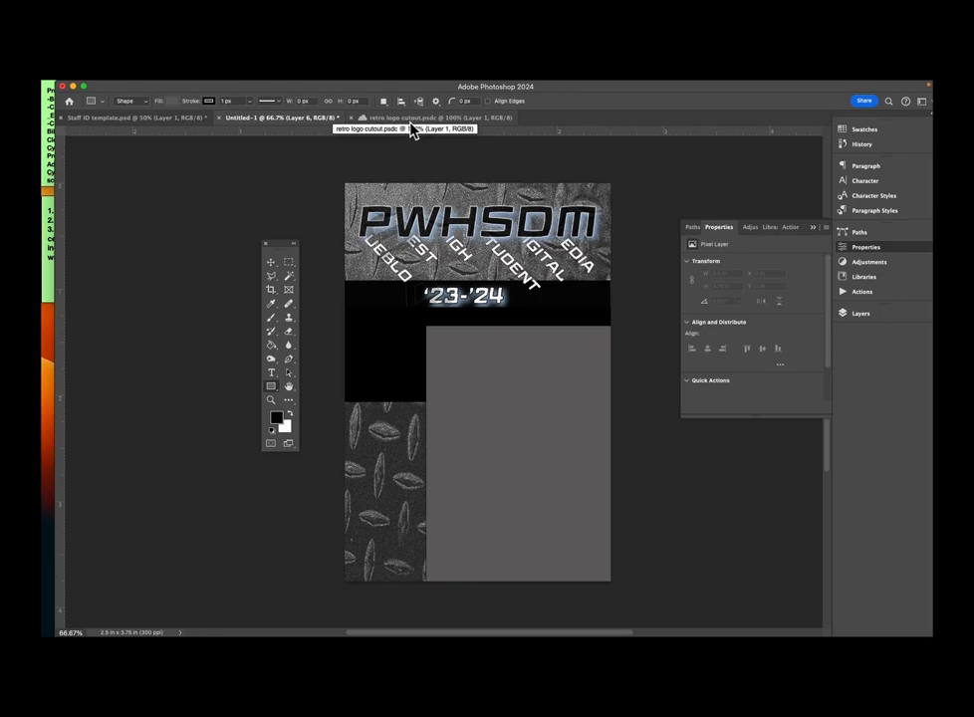
{"action": "left_click", "coordinate": [409, 122]}
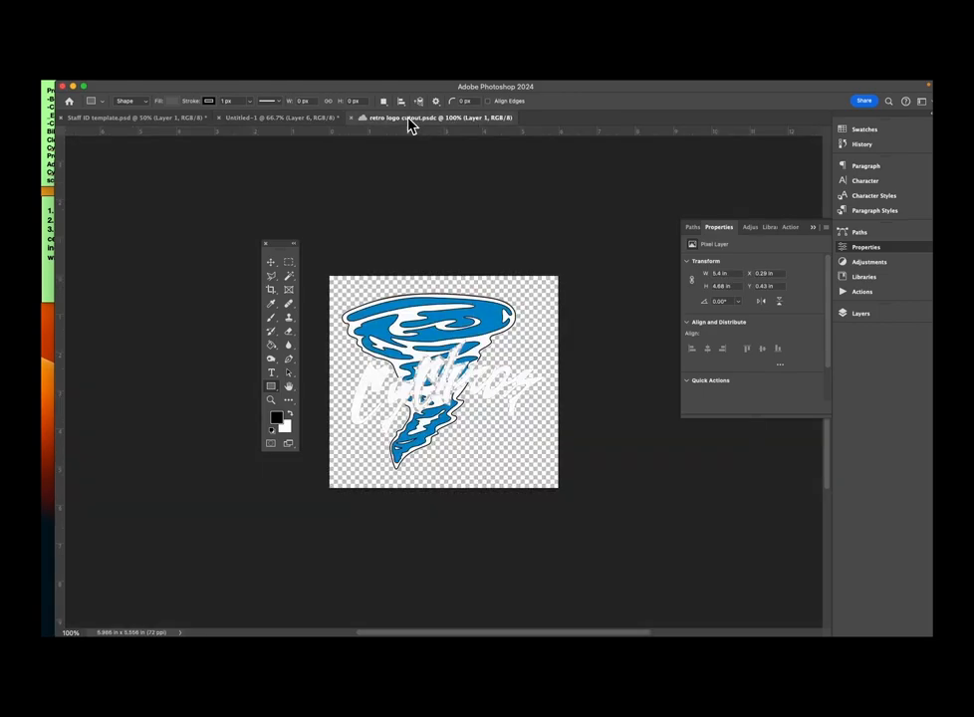
{"action": "key", "text": "cmd+a"}
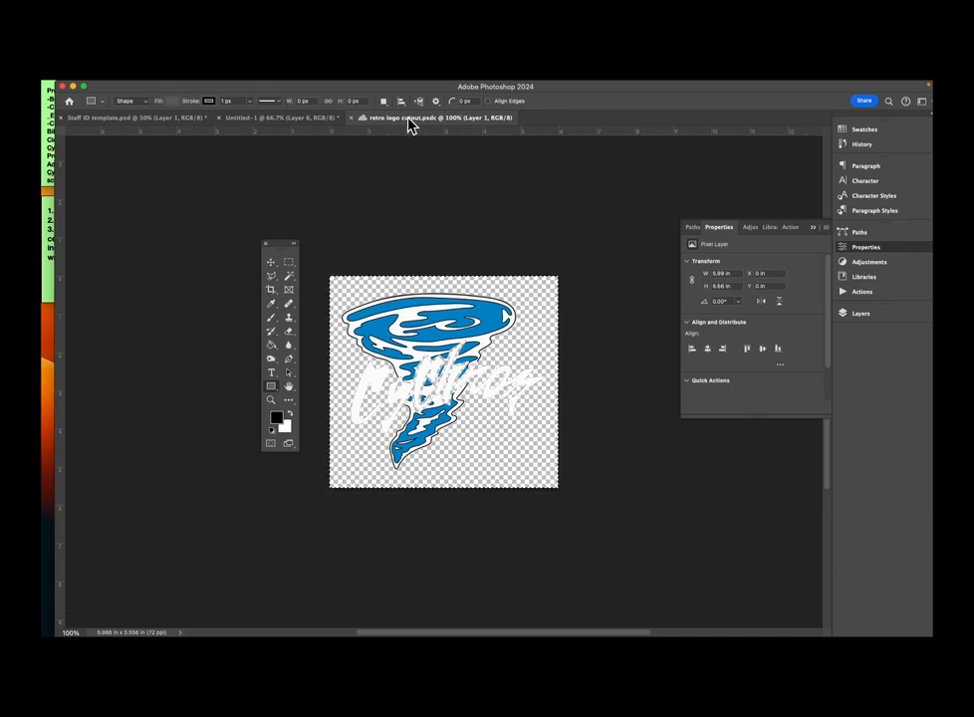
{"action": "key", "text": "ctrl+Tab"}
{"action": "key", "text": "ctrl+Tab"}
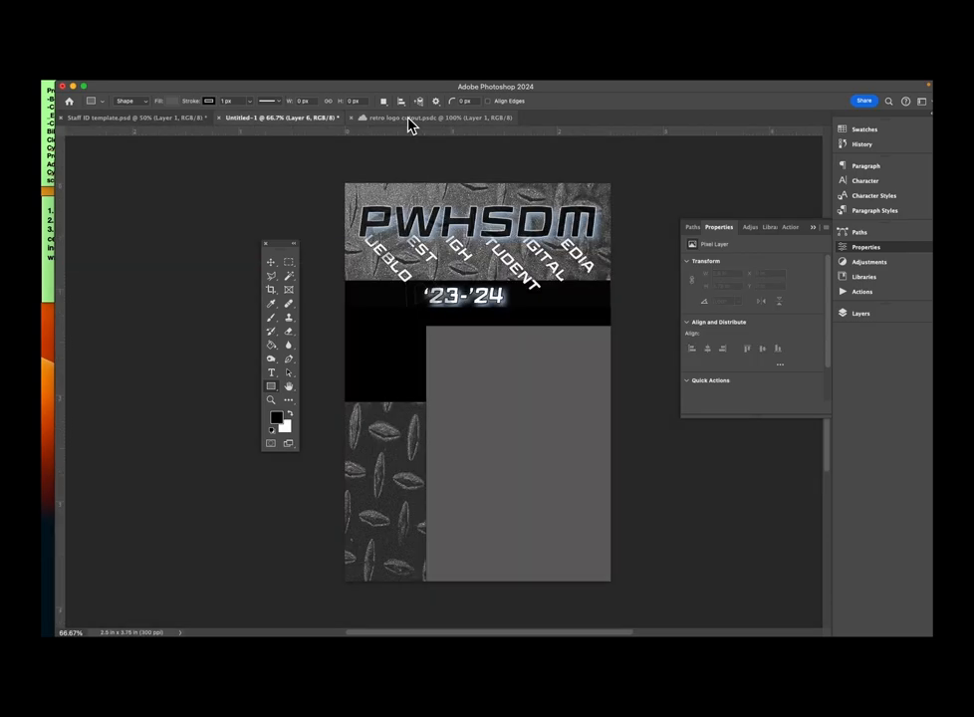
{"action": "key", "text": "ctrl+v"}
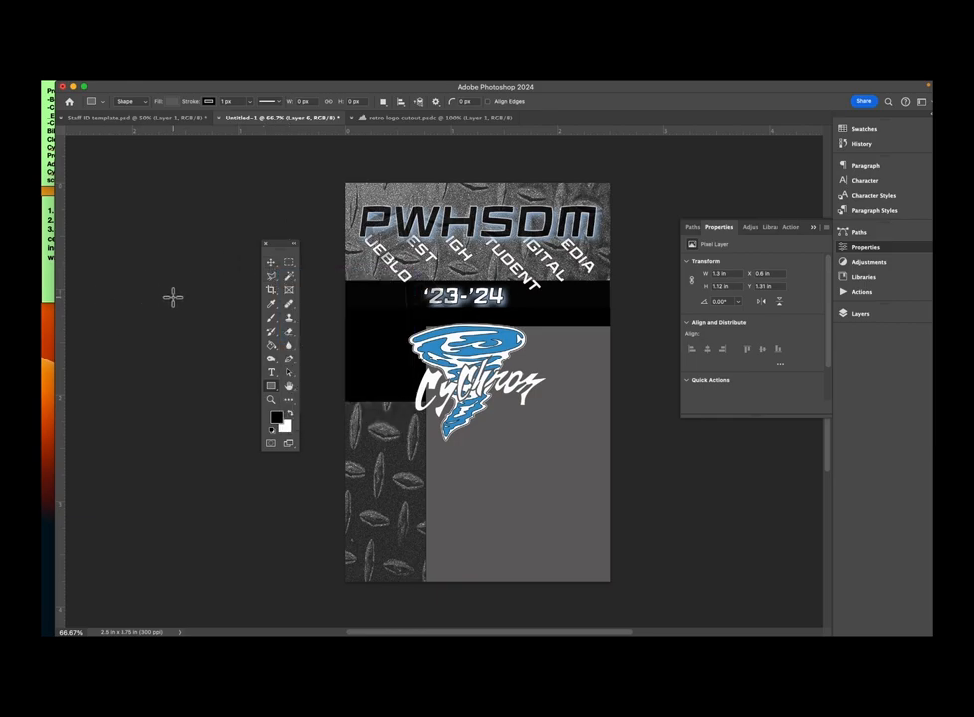
Step: Move the pasted tornado logo against the card's left edge below the ‘23-’24 band and scale it down to 72.24%
{"action": "key", "text": "ctrl+t"}
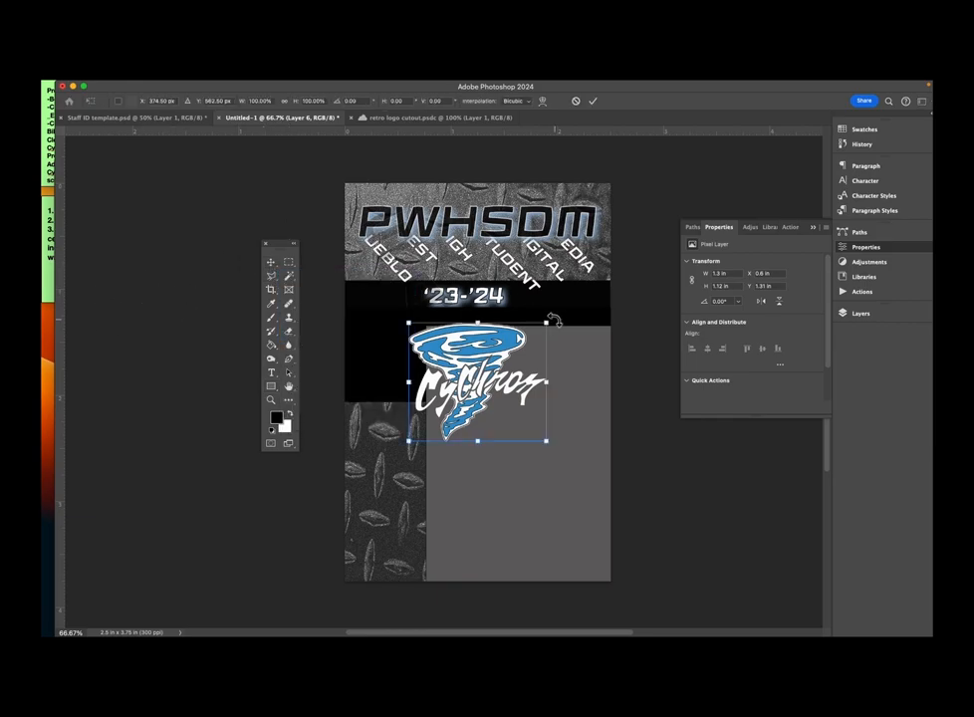
{"action": "left_click_drag", "start_coordinate": [450, 373], "coordinate": [405, 345]}
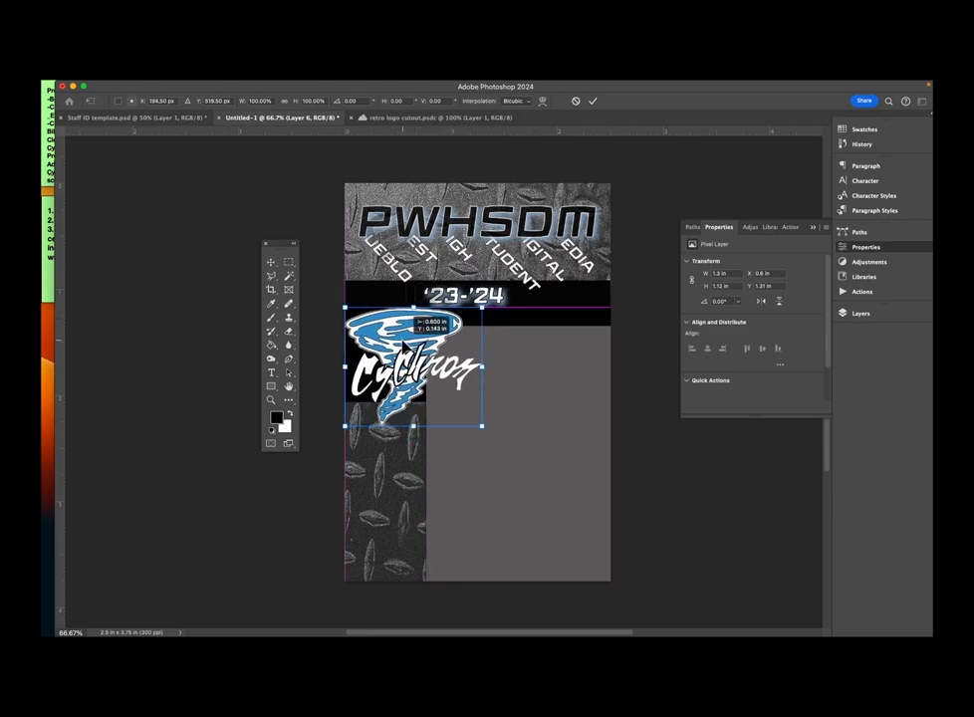
{"action": "left_click_drag", "start_coordinate": [405, 346], "coordinate": [405, 345]}
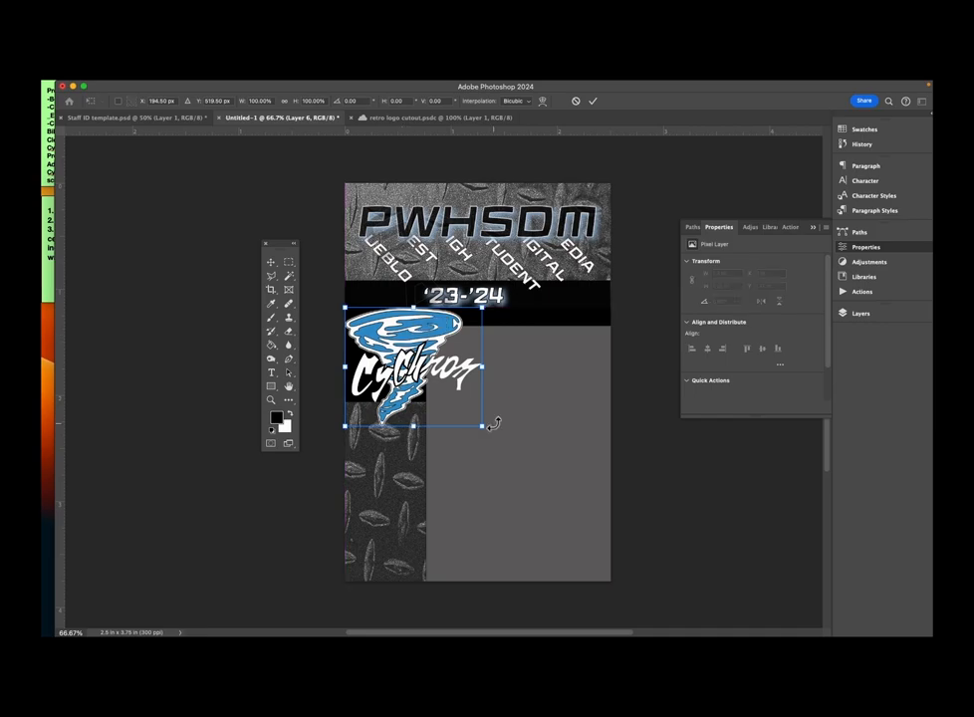
{"action": "mouse_move", "coordinate": [479, 426]}
{"action": "left_mouse_down"}
{"action": "mouse_move", "coordinate": [464, 411]}
{"action": "mouse_move", "coordinate": [486, 434]}
{"action": "left_mouse_up"}
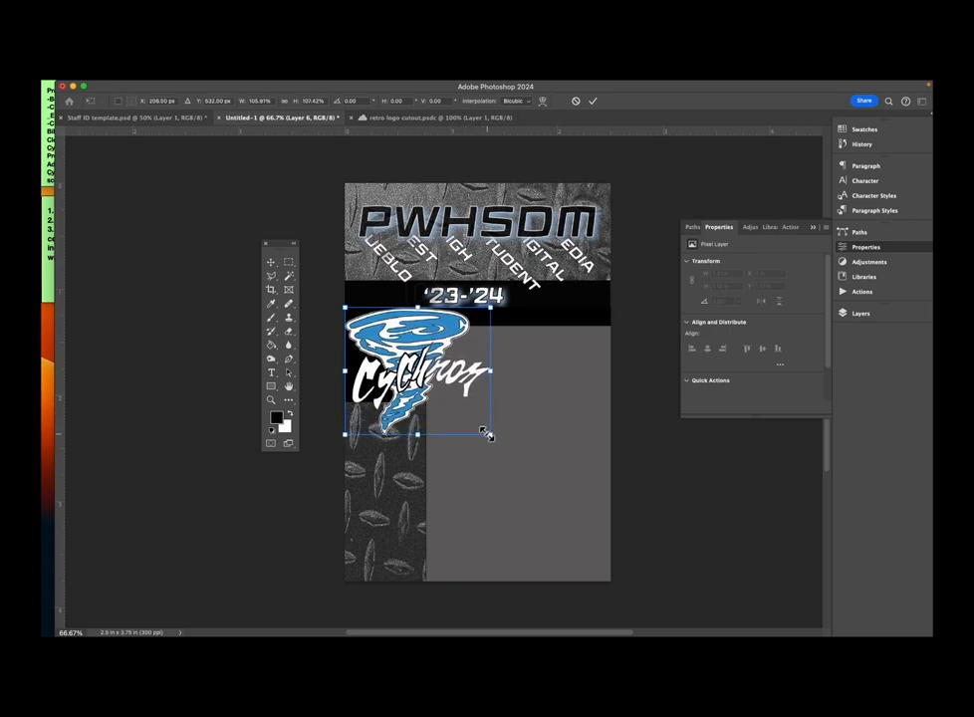
{"action": "key", "text": "super+z"}
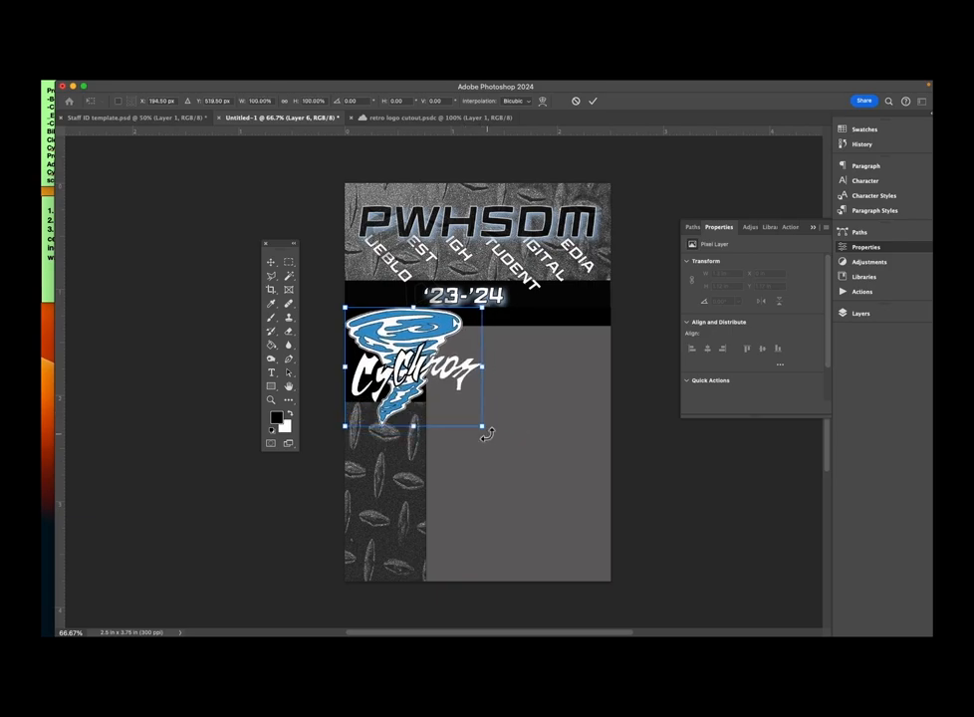
{"action": "left_click_drag", "start_coordinate": [483, 426], "coordinate": [443, 393]}
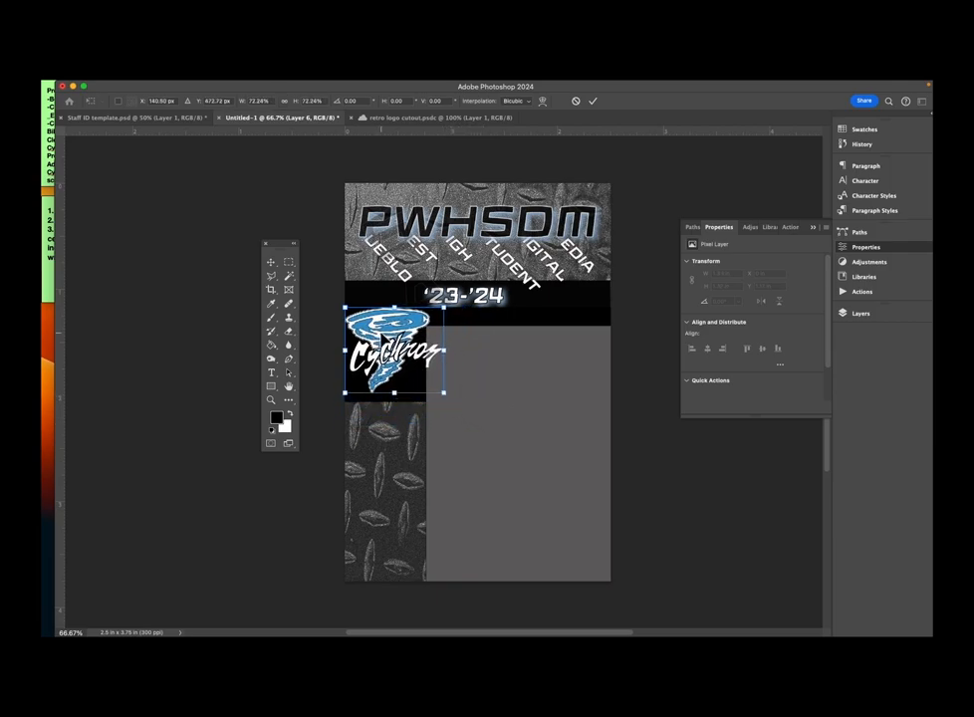
Step: Nudge the tornado logo to about X 154.5 px, Y 462.5 px and apply the transform
{"action": "key", "text": "shift+Right"}
{"action": "key", "text": "shift+Right"}
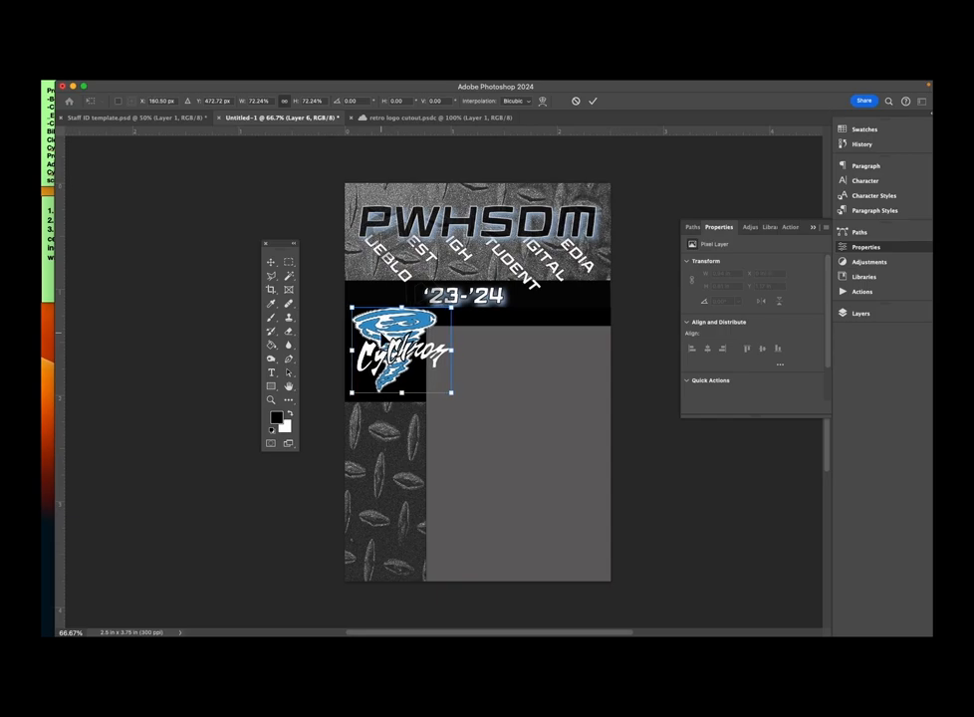
{"action": "key", "text": "shift+Down"}
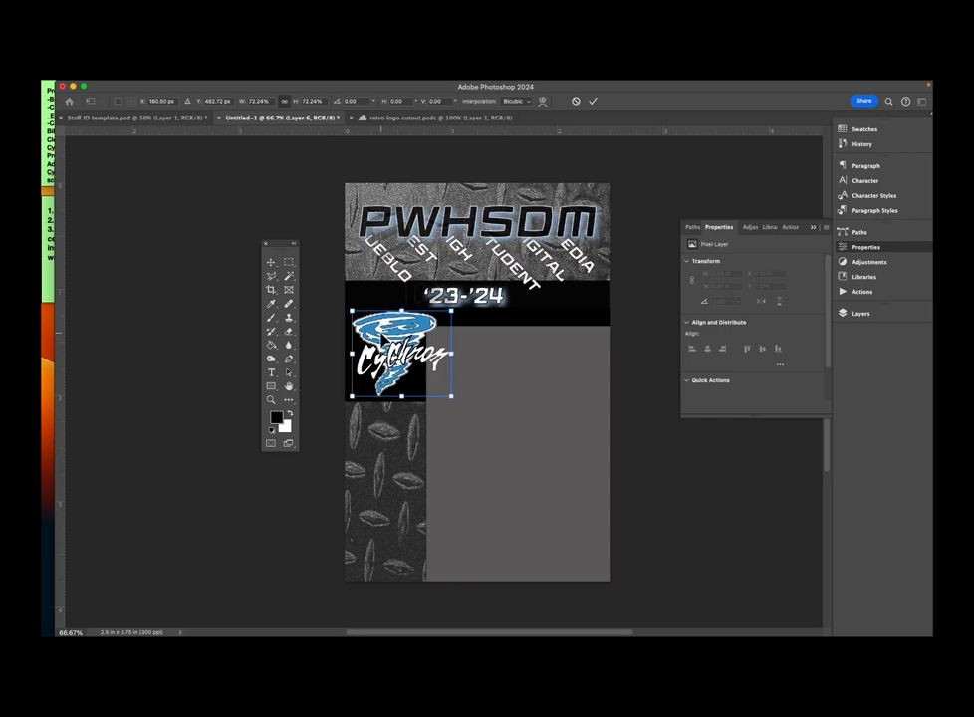
{"action": "key", "text": "shift+Up"}
{"action": "key", "text": "shift+Up"}
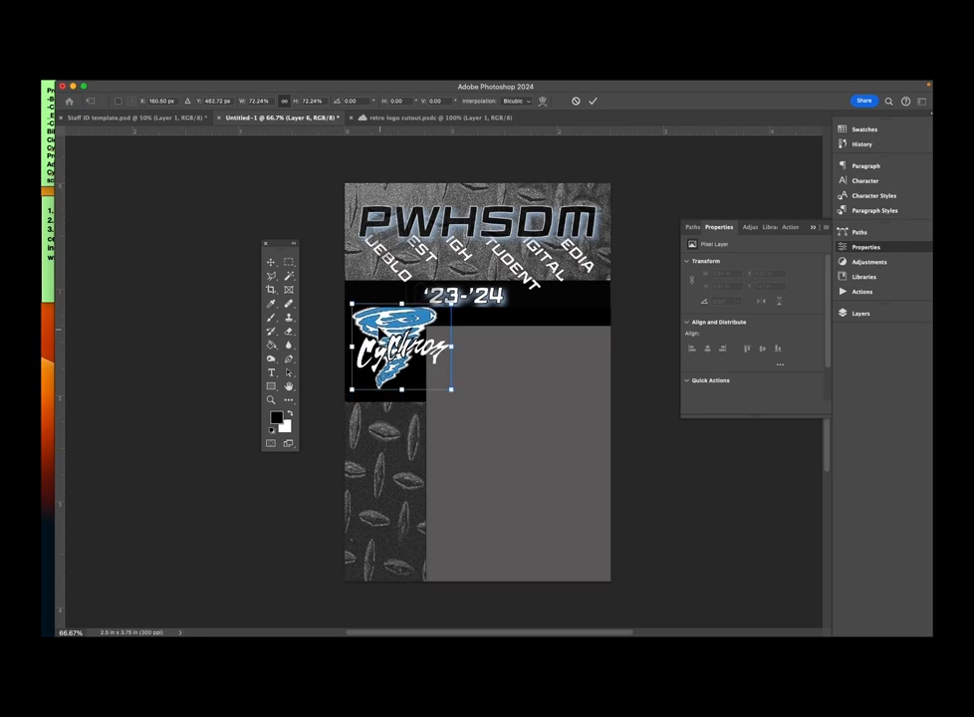
{"action": "key", "text": "Left"}
{"action": "key", "text": "Left"}
{"action": "key", "text": "Left"}
{"action": "key", "text": "Left"}
{"action": "key", "text": "Left"}
{"action": "key", "text": "Left"}
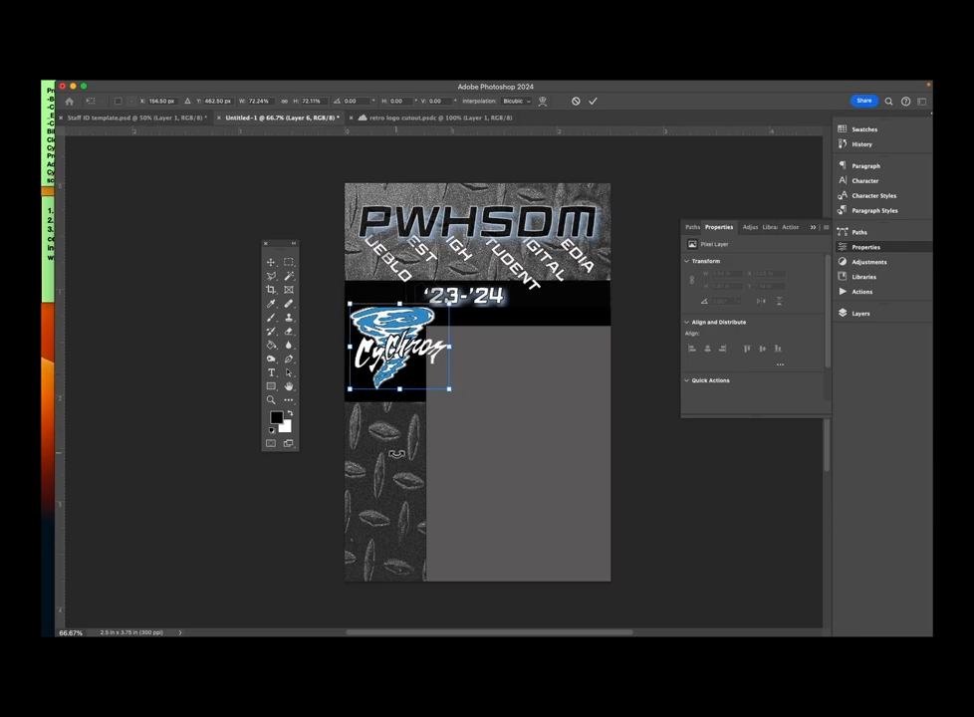
{"action": "left_click", "coordinate": [288, 265]}
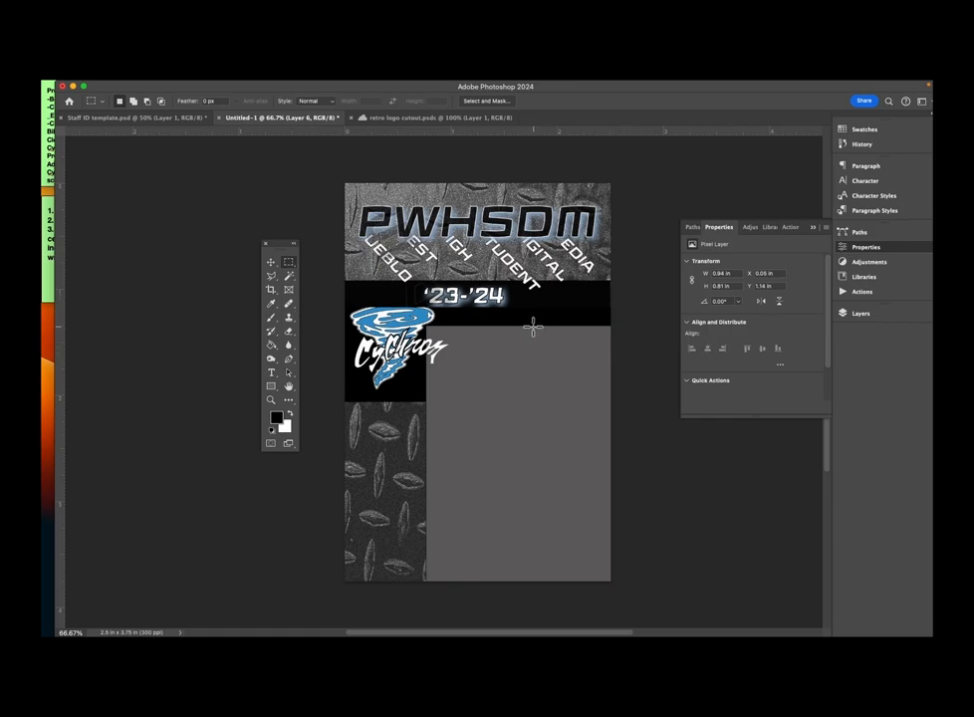
Step: Move Layer 4 with the ‘23-’24 band below the logo's Layer 6 in the layer stack
{"action": "left_click", "coordinate": [866, 313]}
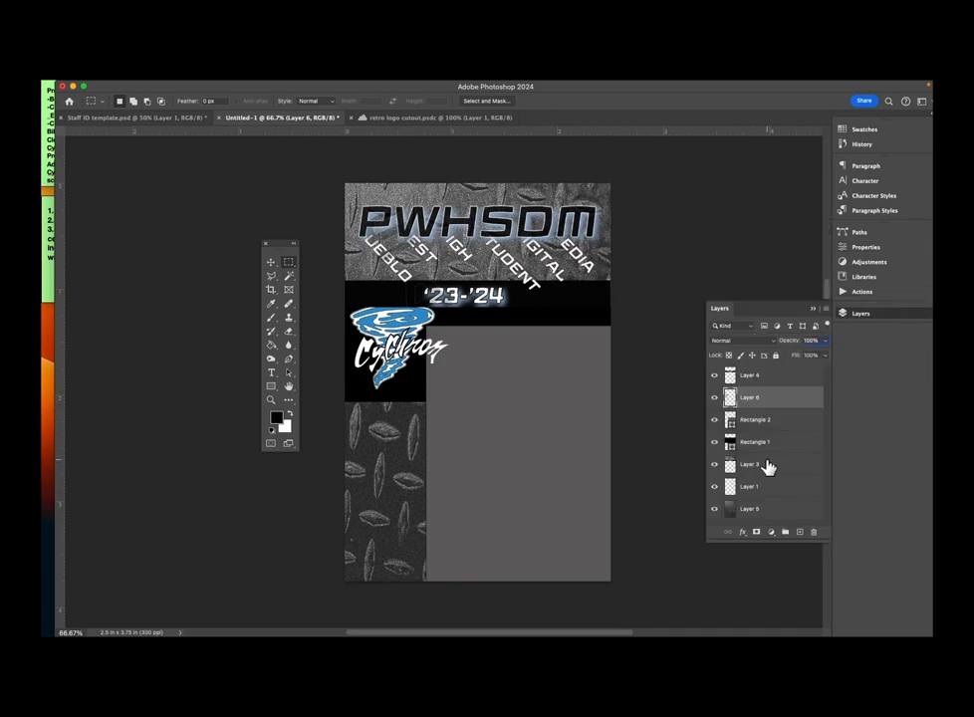
{"action": "left_click", "coordinate": [751, 379]}
{"action": "left_click_drag", "start_coordinate": [752, 378], "coordinate": [764, 419]}
{"action": "left_click", "coordinate": [813, 310]}
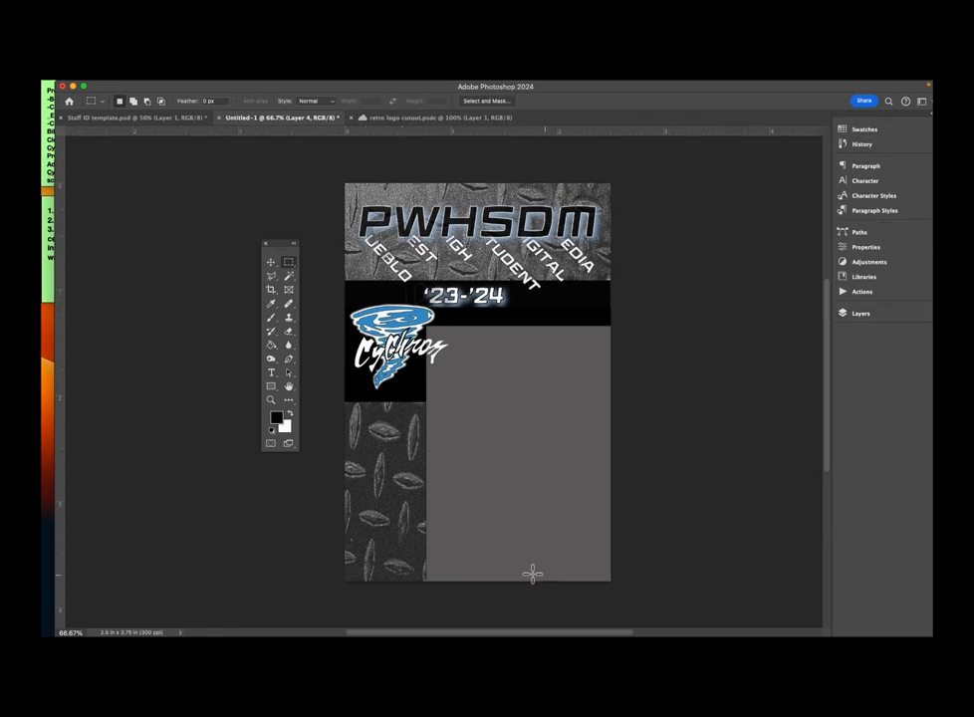
Step: Widen the canvas to 4.9 inches, keeping the 3.75-inch height and the centred anchor
{"action": "mouse_move", "coordinate": [287, 88]}
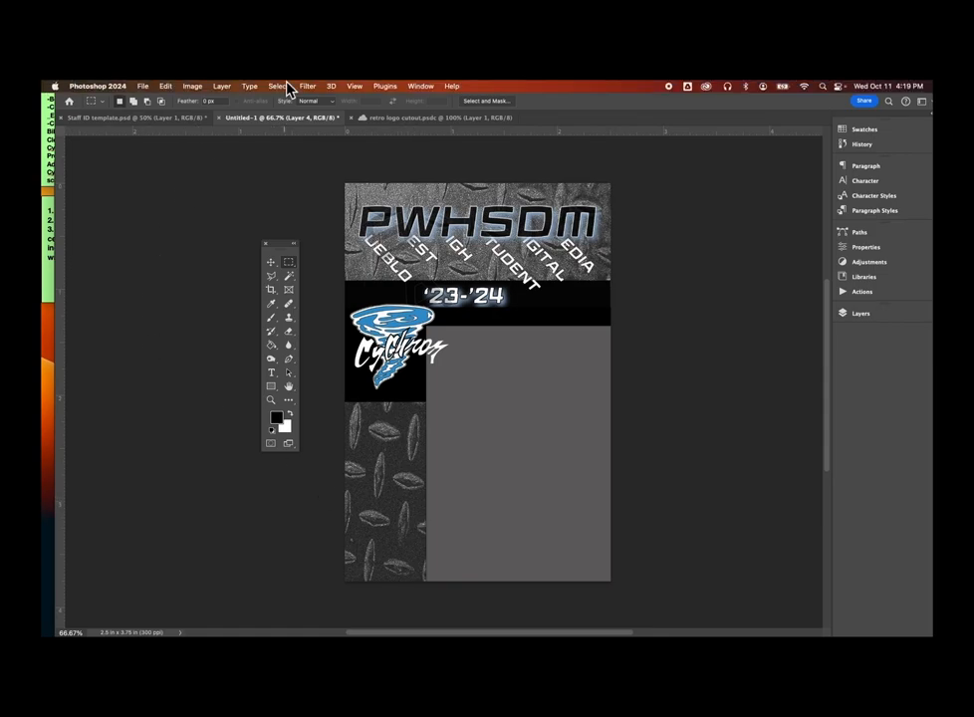
{"action": "left_click", "coordinate": [193, 87]}
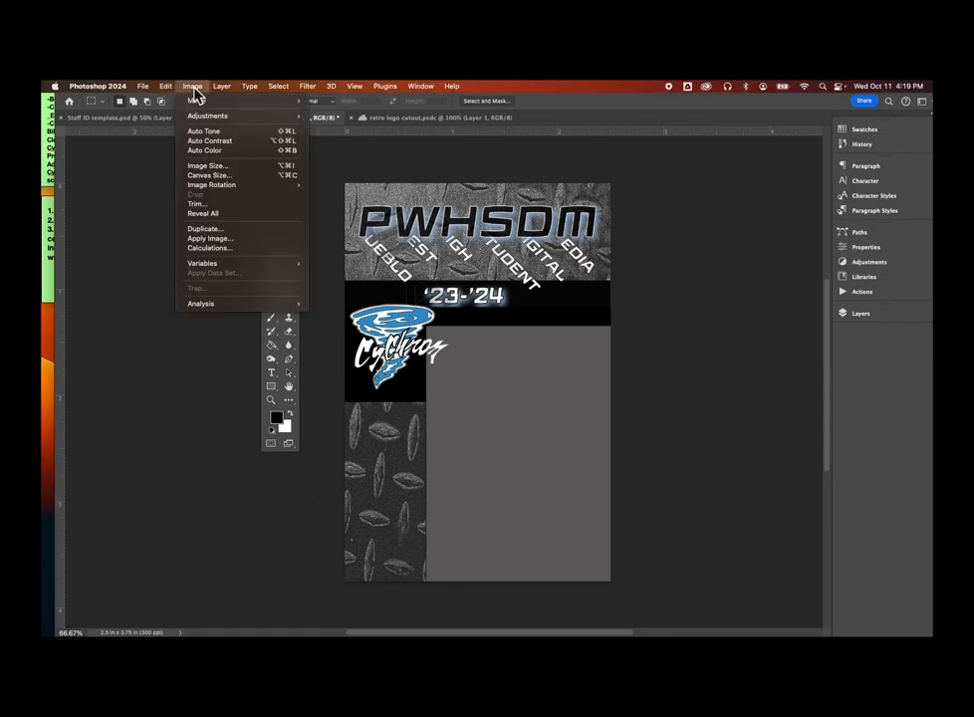
{"action": "left_click", "coordinate": [213, 176]}
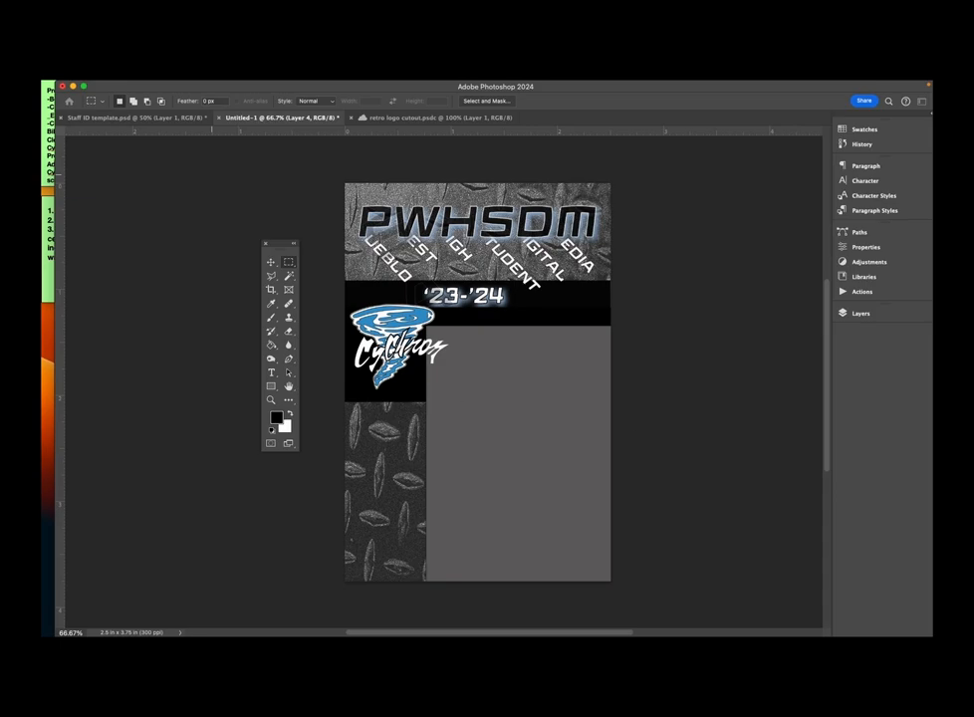
{"action": "left_click_drag", "start_coordinate": [265, 261], "coordinate": [164, 245]}
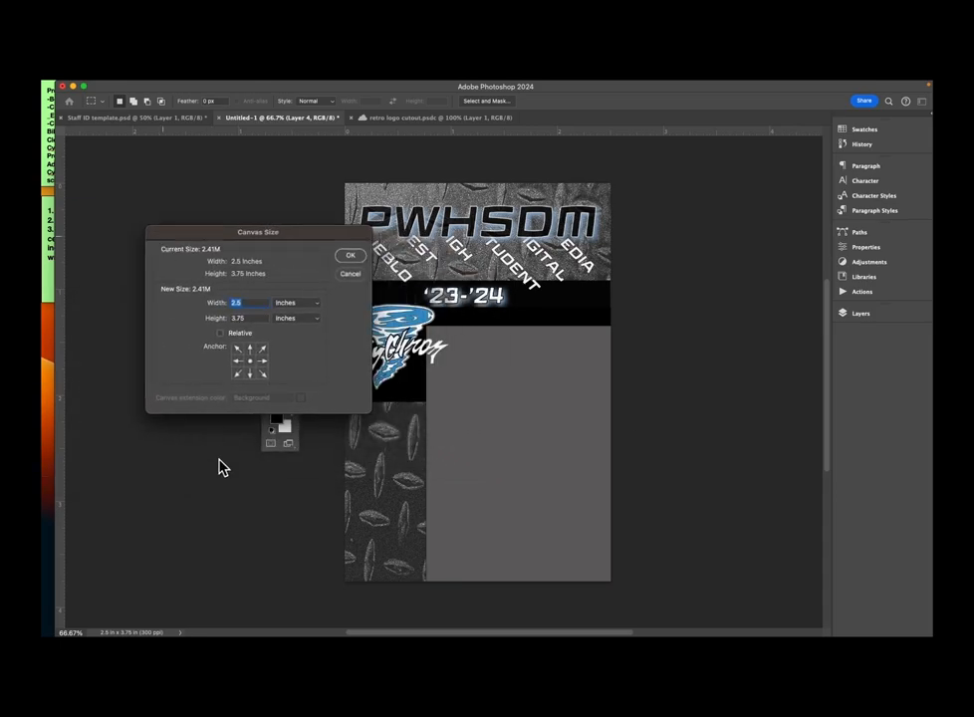
{"action": "type", "text": "4."}
{"action": "left_click", "coordinate": [349, 259]}
{"action": "left_click", "coordinate": [350, 262]}
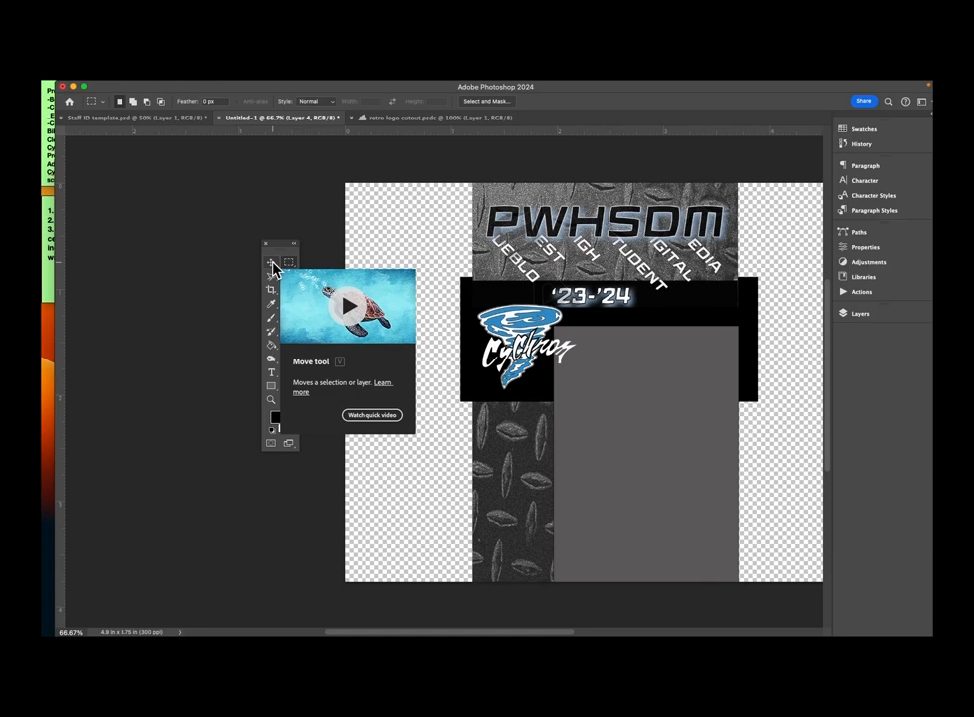
Step: Merge all seven layers of the card design, from the tornado logo down to the diamond plate, into a single layer
{"action": "left_click", "coordinate": [273, 264]}
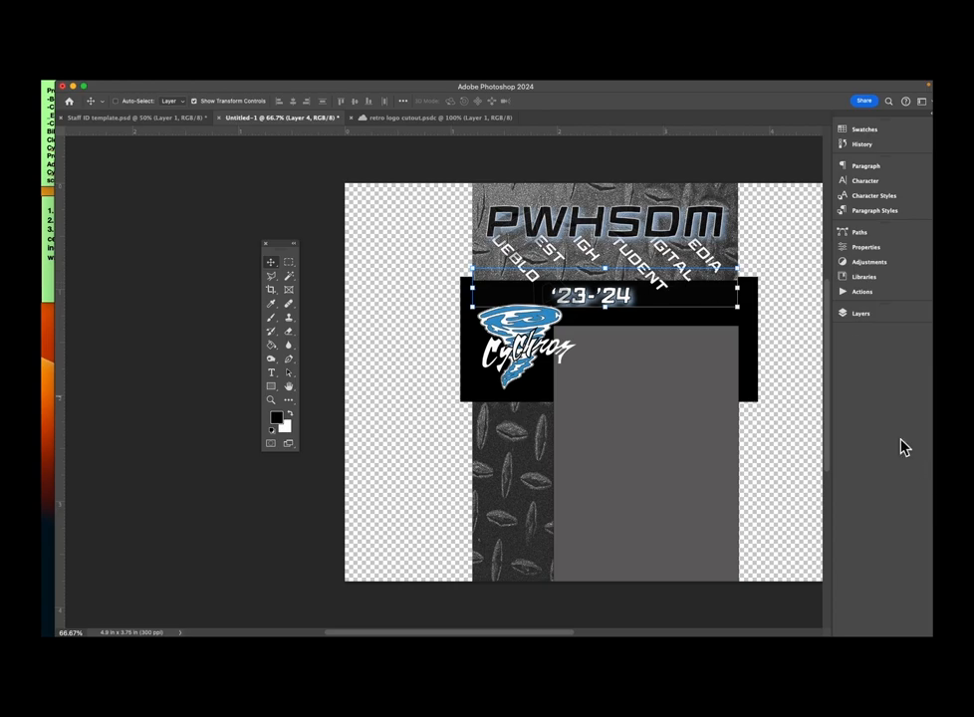
{"action": "left_click", "coordinate": [854, 316]}
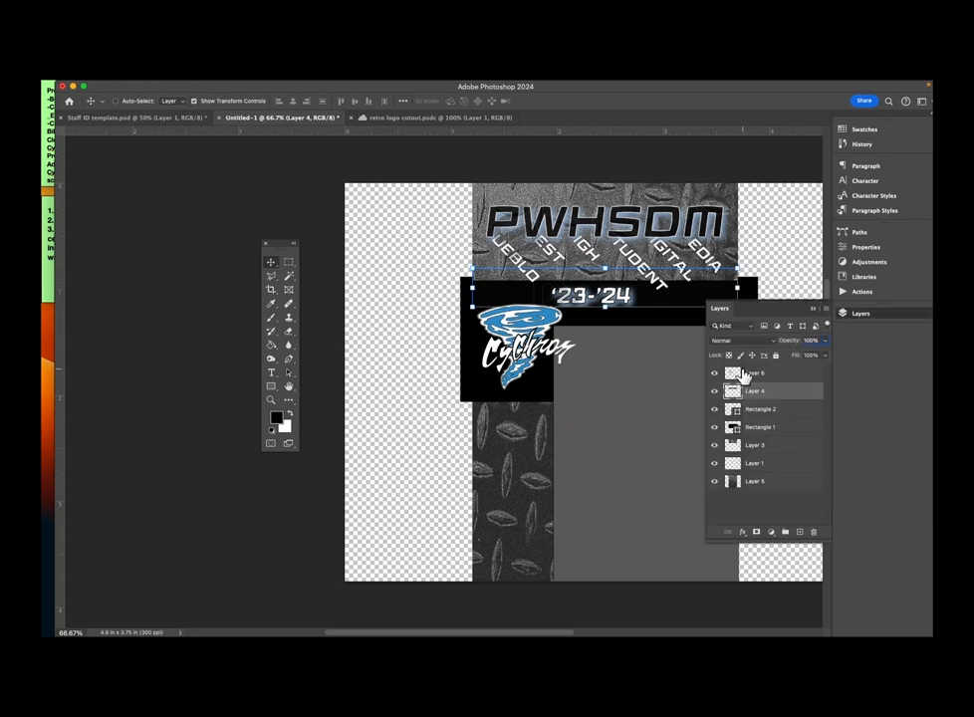
{"action": "left_click", "coordinate": [745, 373]}
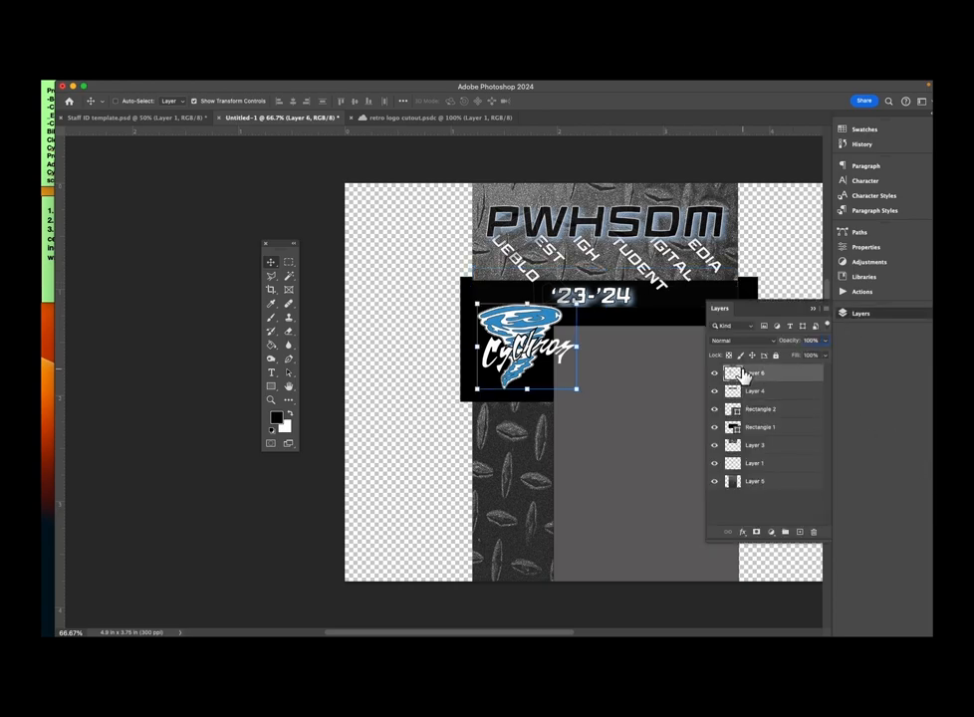
{"action": "left_click", "coordinate": [764, 484], "text": "shift"}
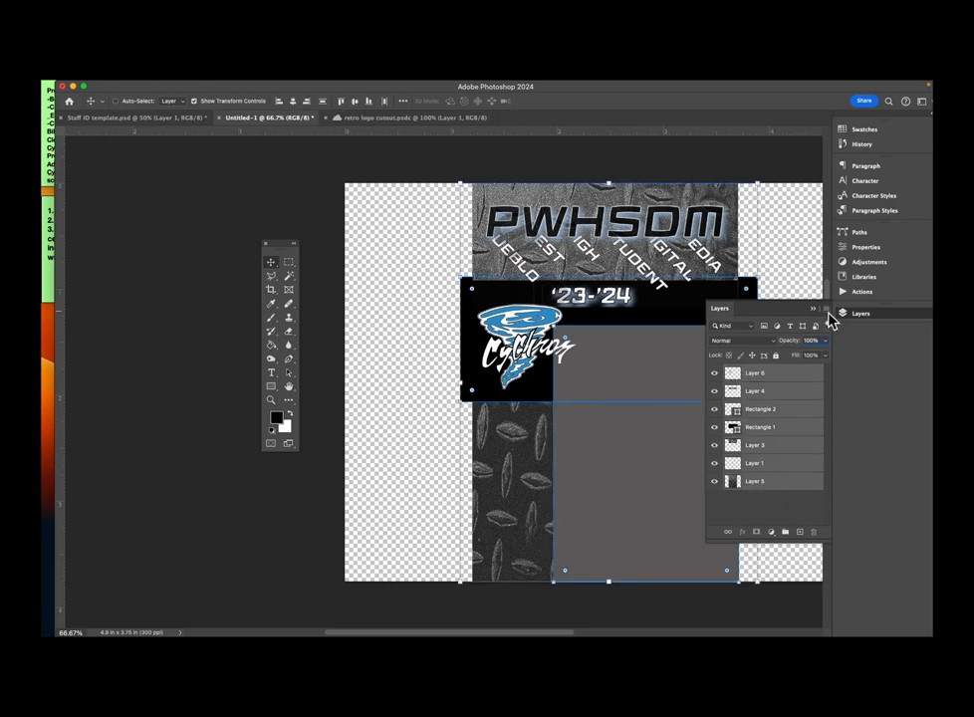
{"action": "left_click", "coordinate": [826, 313]}
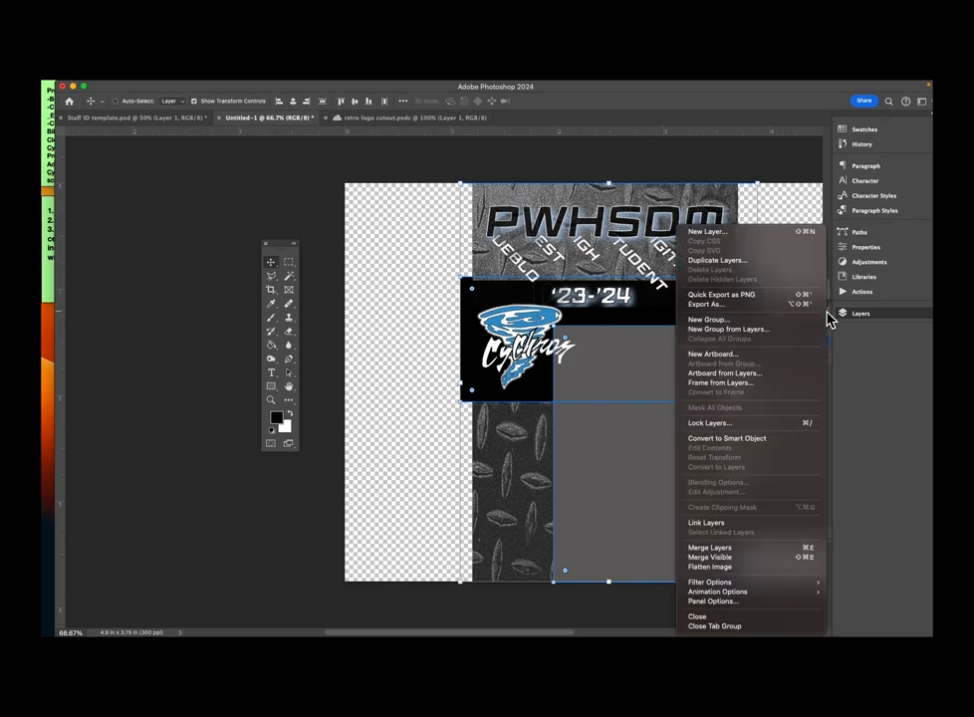
{"action": "left_click", "coordinate": [750, 548]}
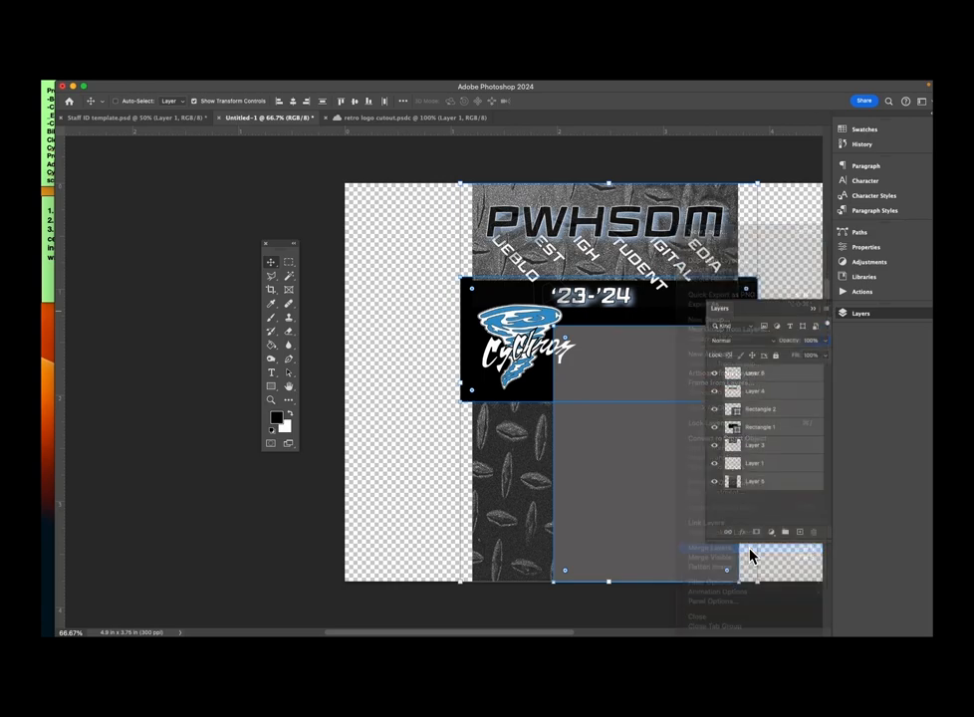
{"action": "left_click", "coordinate": [814, 310]}
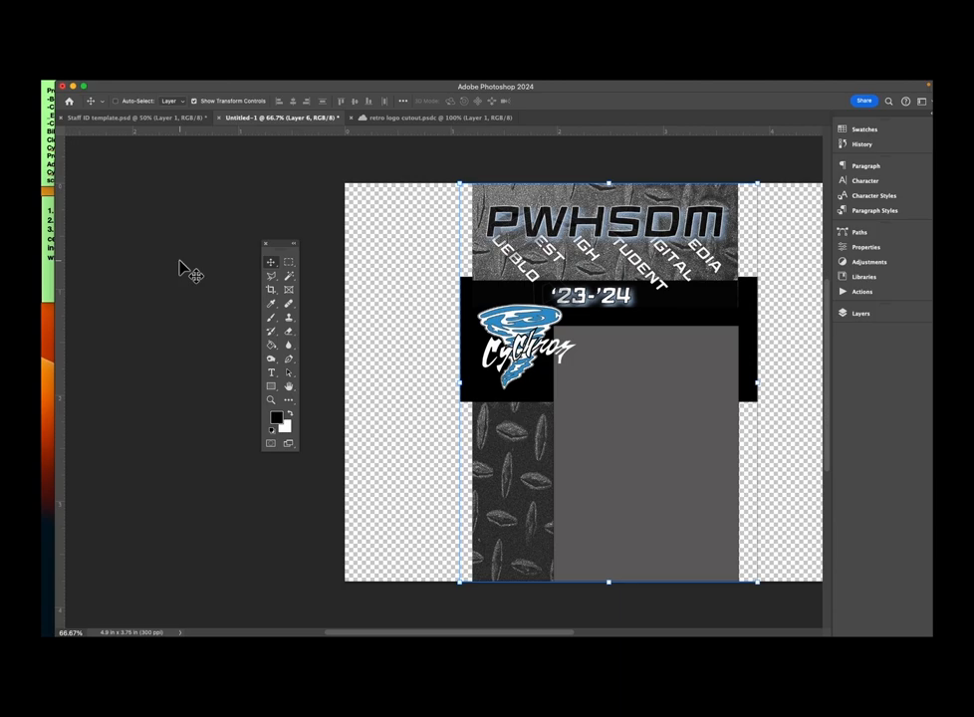
Step: Crop the canvas to the card's edges, about 2.52 by 3.75 inches, cutting off the overhanging ends of the black block
{"action": "left_click", "coordinate": [272, 290]}
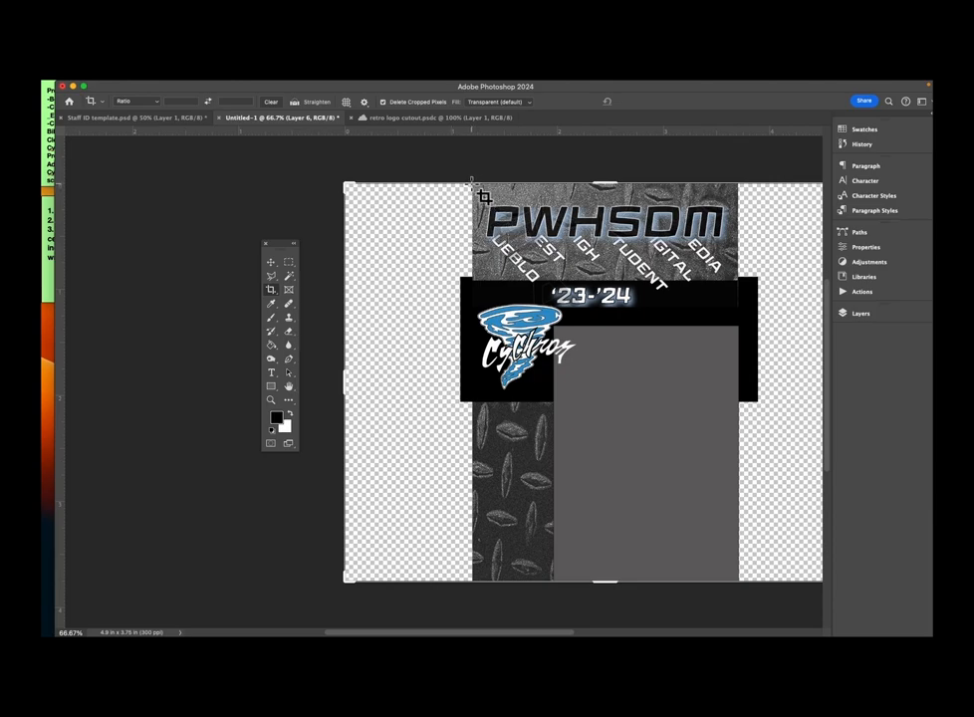
{"action": "left_click_drag", "start_coordinate": [473, 185], "coordinate": [742, 601]}
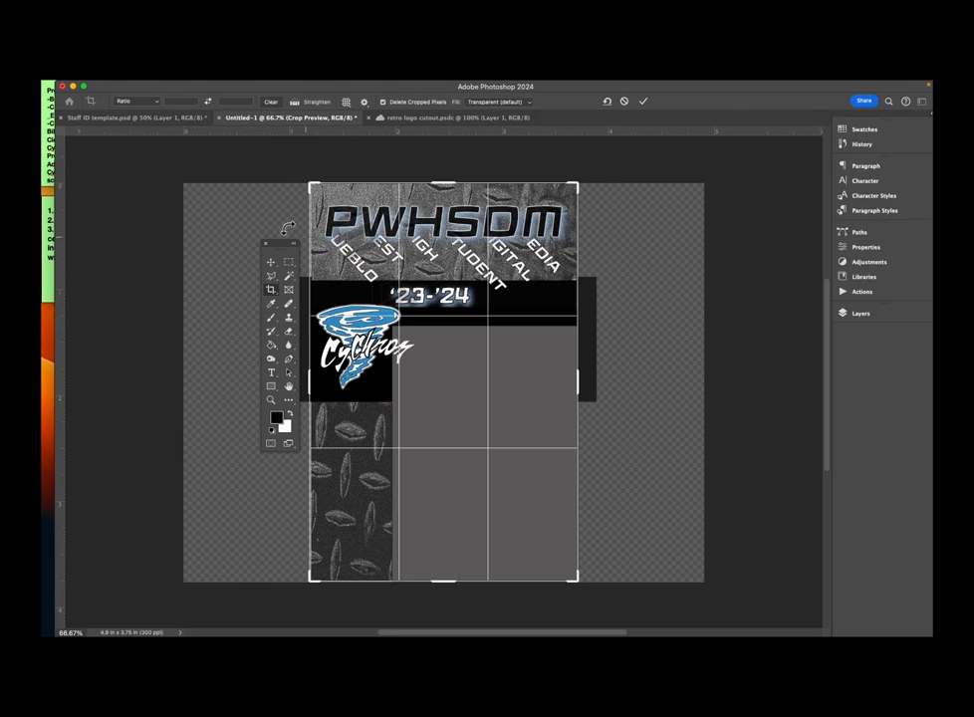
{"action": "left_click", "coordinate": [270, 263]}
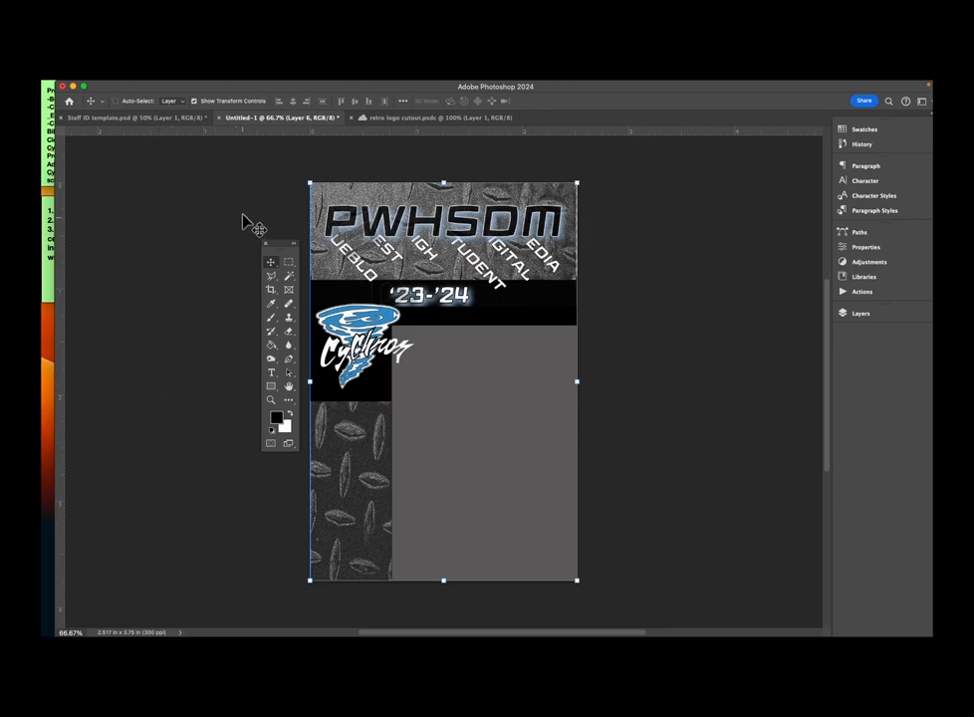
Step: Set the canvas width to 4.9 inches, keeping the 3.75-inch height and the centred anchor
{"action": "mouse_move", "coordinate": [259, 86]}
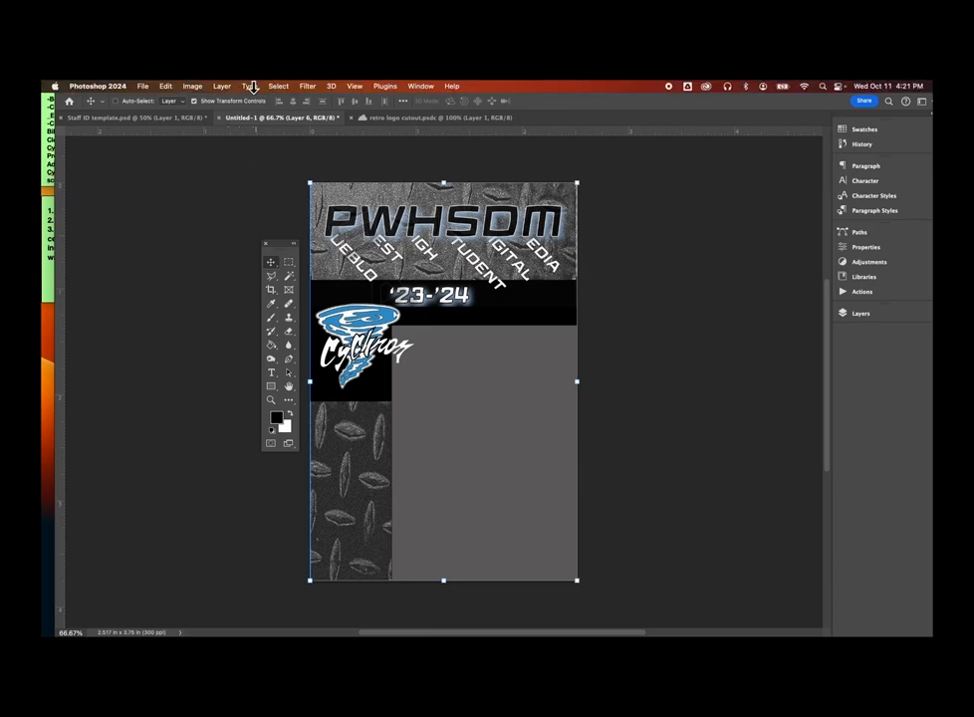
{"action": "left_click", "coordinate": [195, 87]}
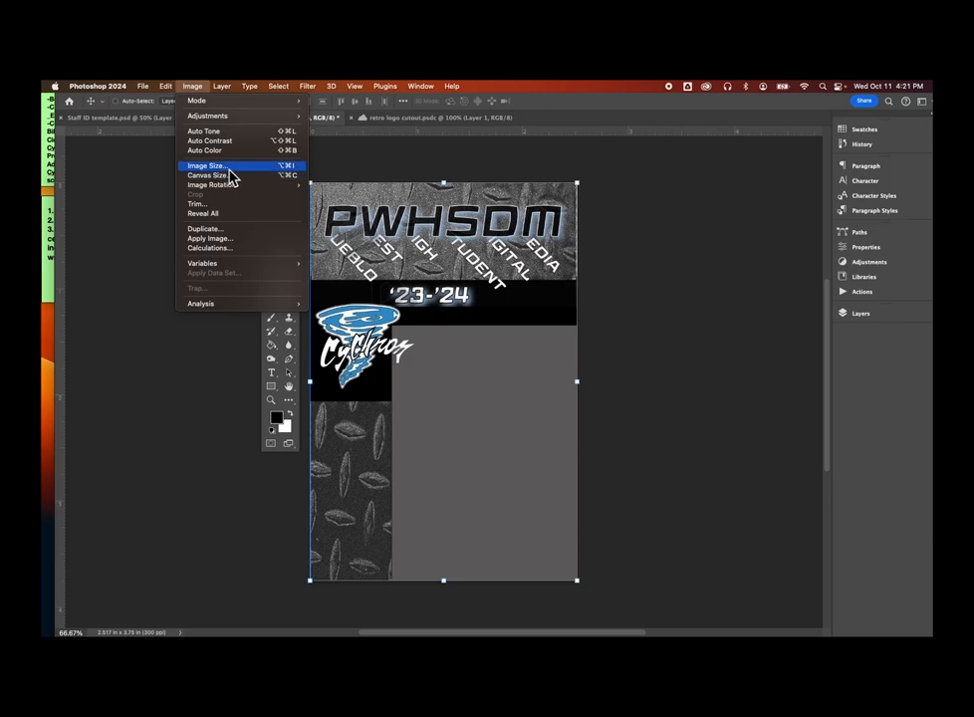
{"action": "left_click", "coordinate": [227, 176]}
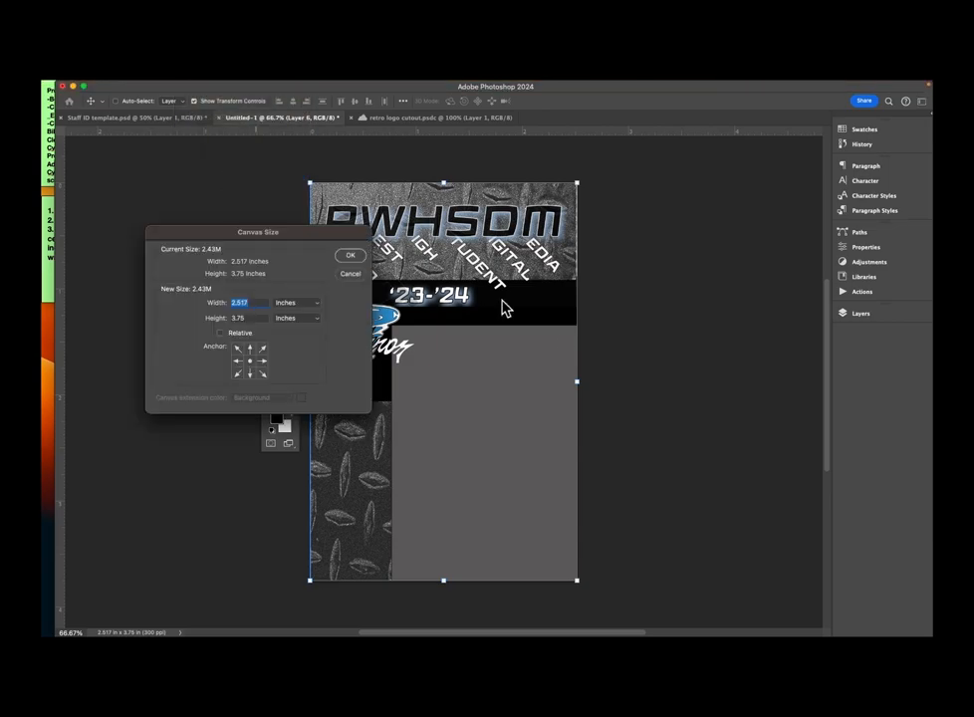
{"action": "left_click", "coordinate": [255, 304]}
{"action": "left_click_drag", "start_coordinate": [256, 304], "coordinate": [209, 302]}
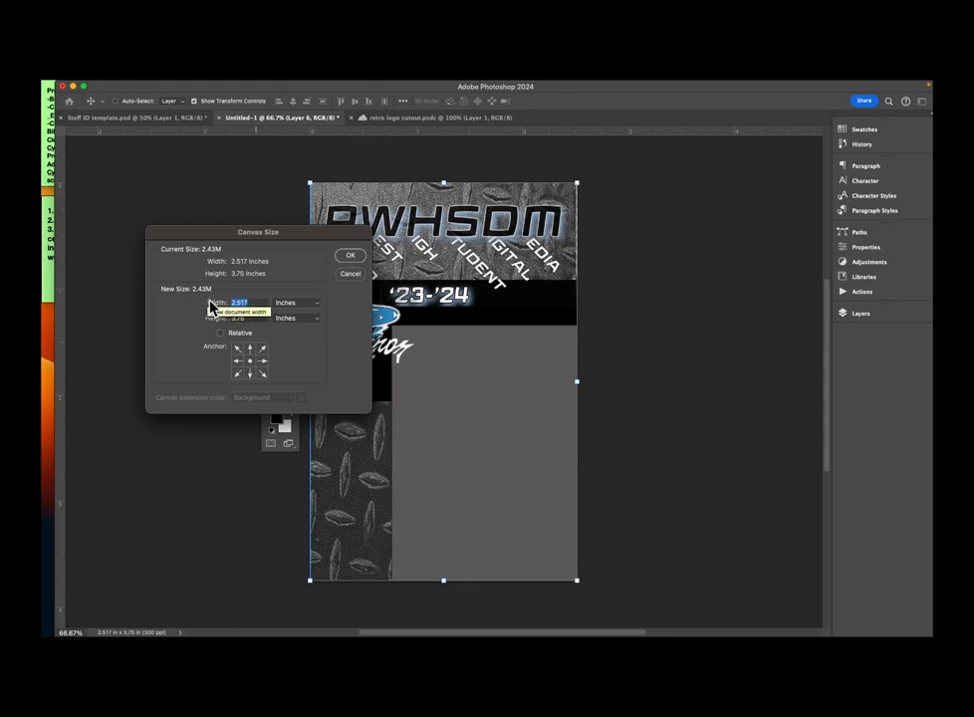
{"action": "type", "text": "4.9"}
{"action": "left_click", "coordinate": [351, 257]}
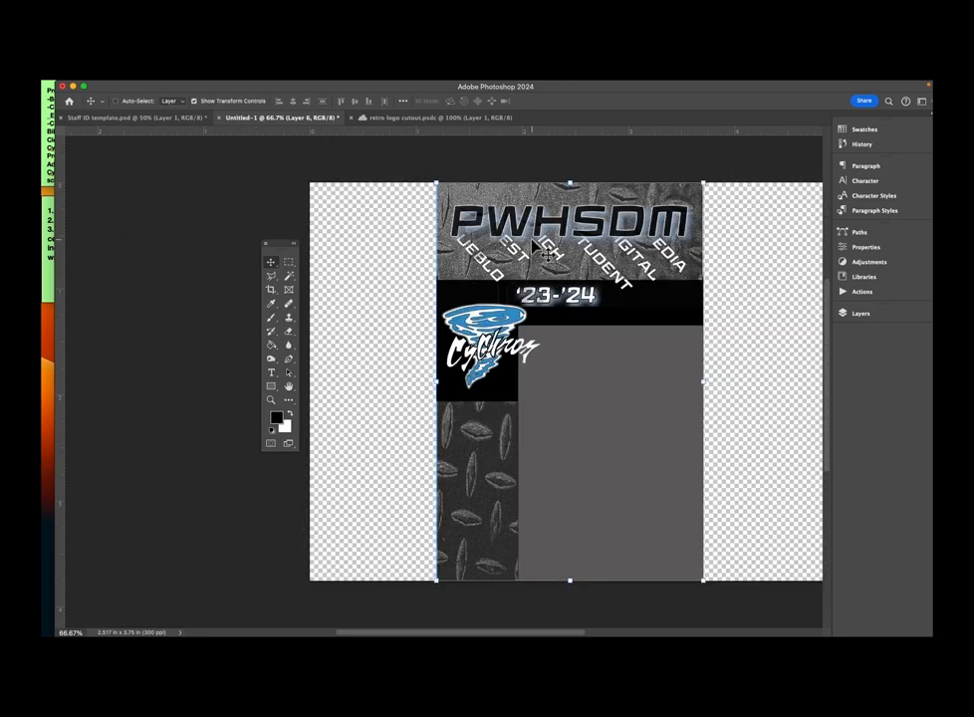
Step: Move the merged card flush to the canvas's left edge and place a pasted copy directly against its right side
{"action": "left_click_drag", "start_coordinate": [533, 249], "coordinate": [405, 246]}
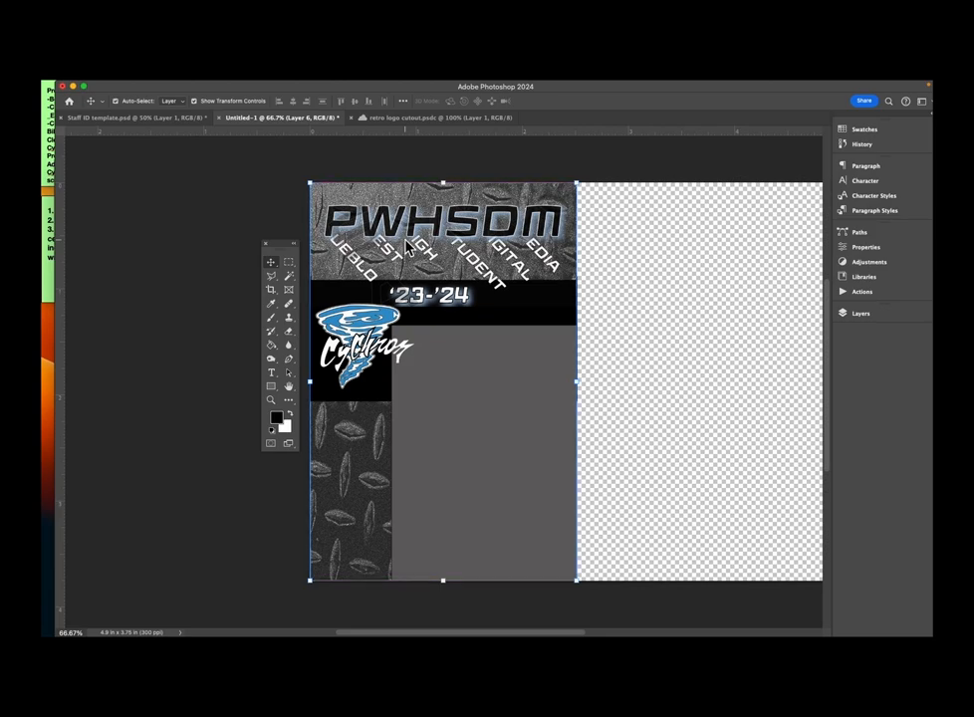
{"action": "key", "text": "super+v"}
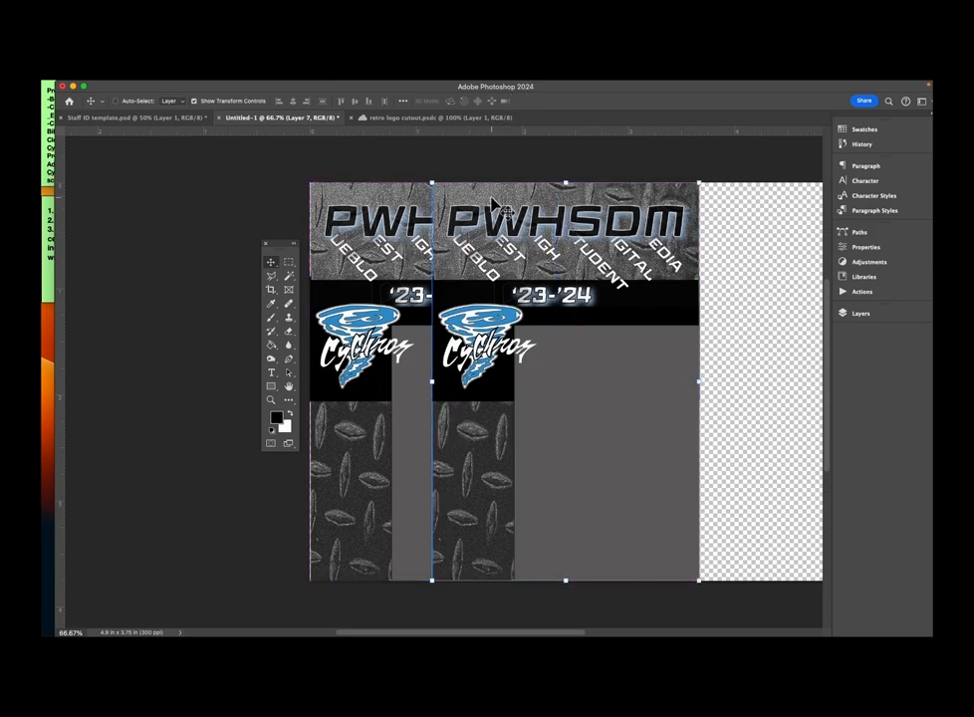
{"action": "left_click_drag", "start_coordinate": [495, 199], "coordinate": [637, 197]}
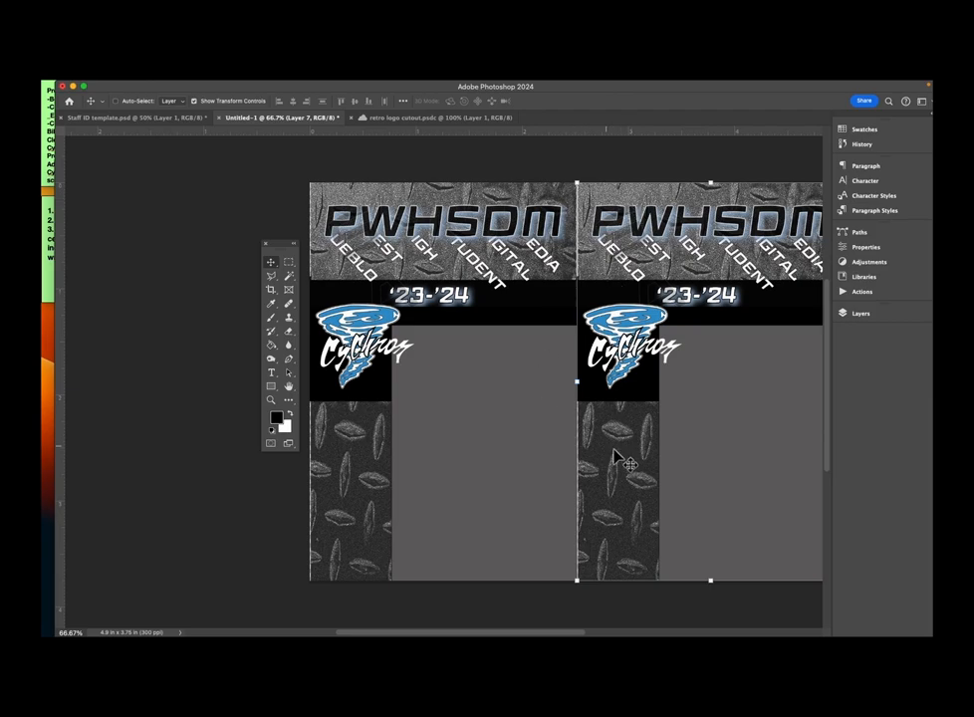
{"action": "key", "text": "Left"}
{"action": "key", "text": "Left"}
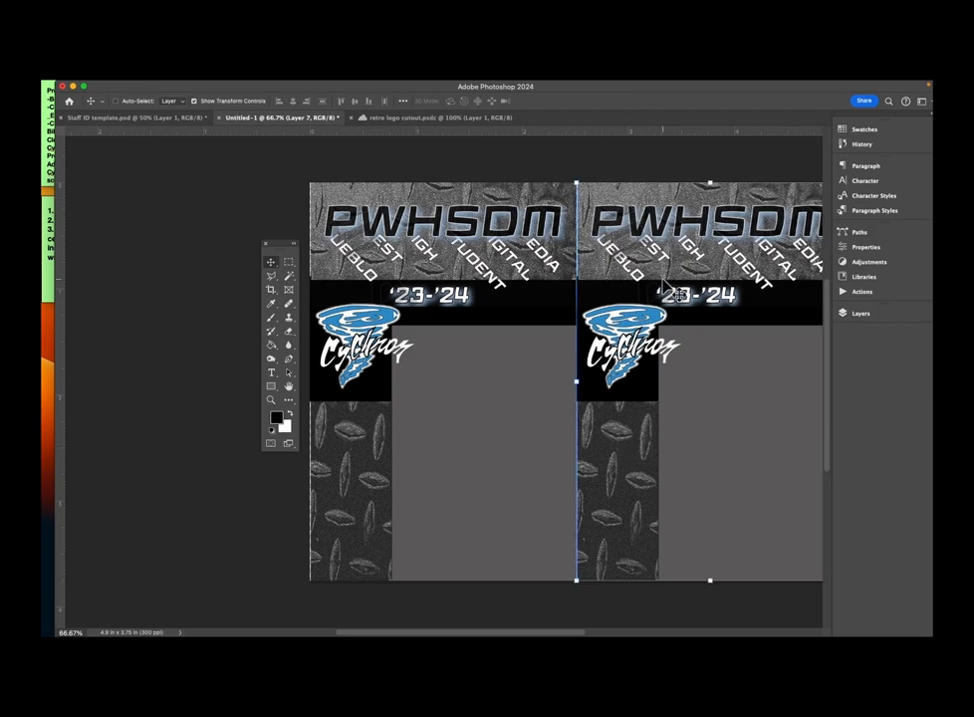